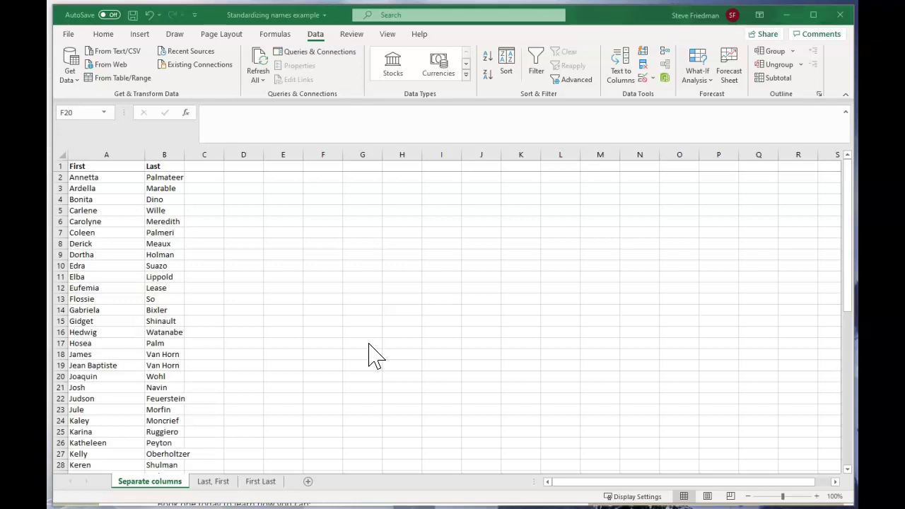
Step: Look over the Last, First and First Last sheets, then return to the Separate columns sheet
click(372, 360)
click(213, 481)
click(261, 480)
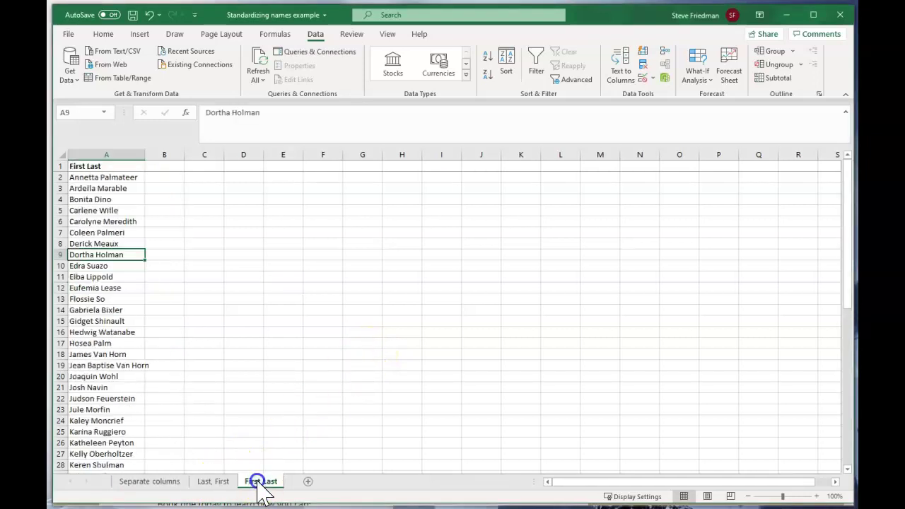
click(148, 482)
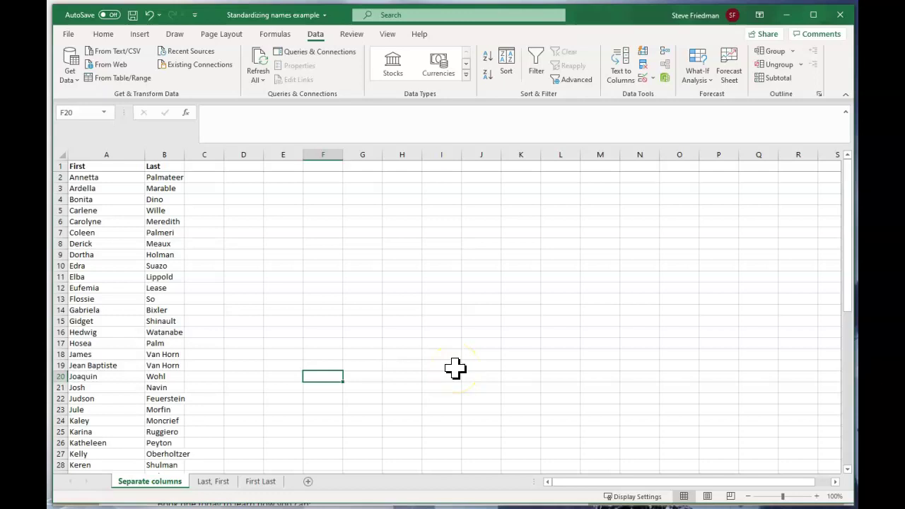
key(ctrl+Page_Down)
key(ctrl+Page_Down)
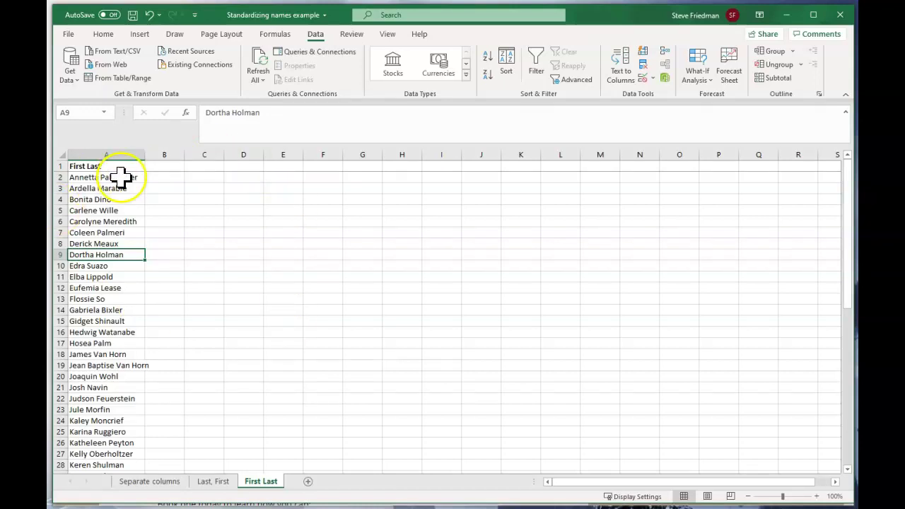
key(ctrl+Page_Up)
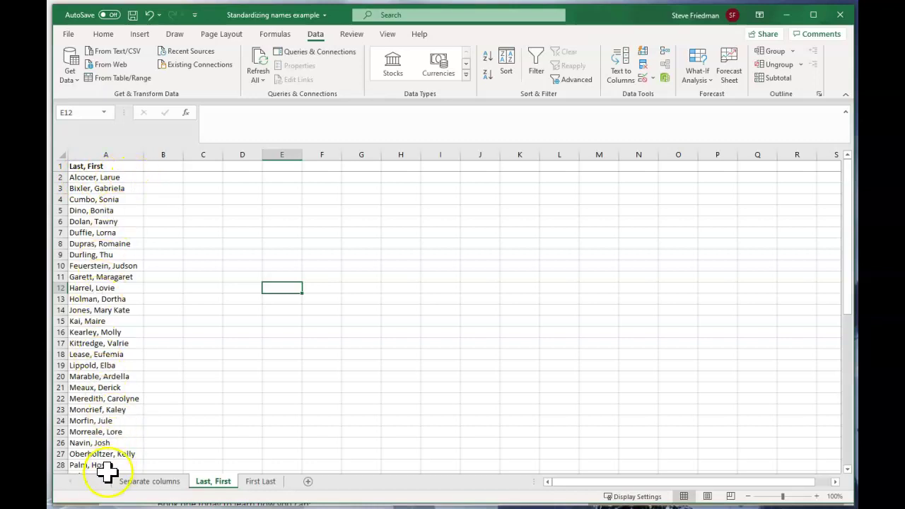
click(127, 481)
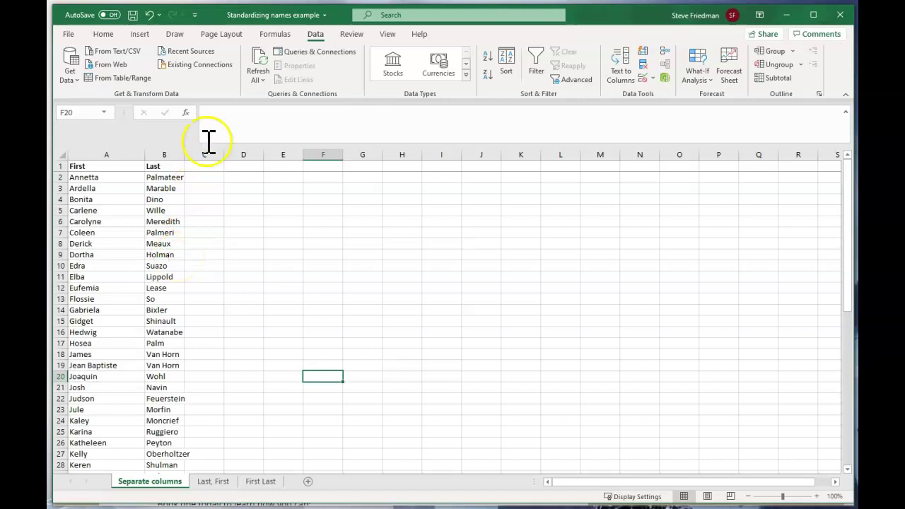
Step: Head C1 'First Last' and enter =A2&" "&B2 in C2
click(208, 166)
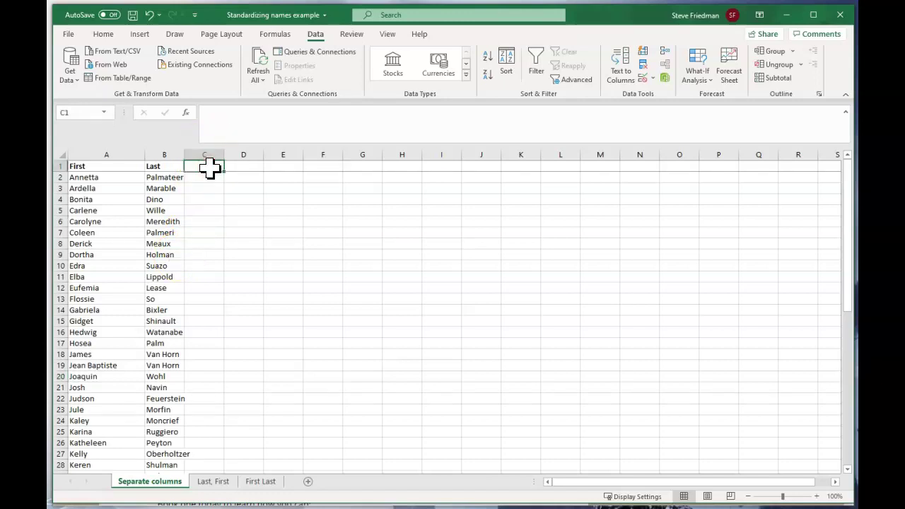
text(First La)
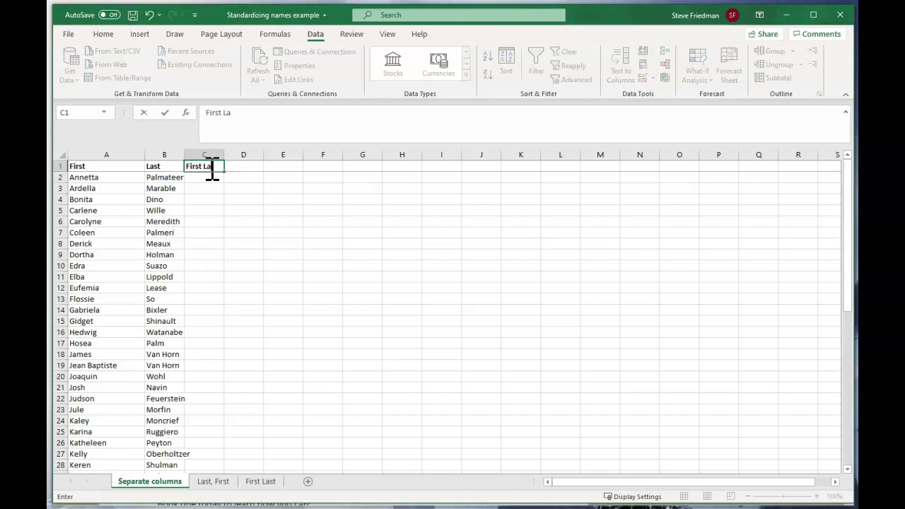
text(st)
key(Return)
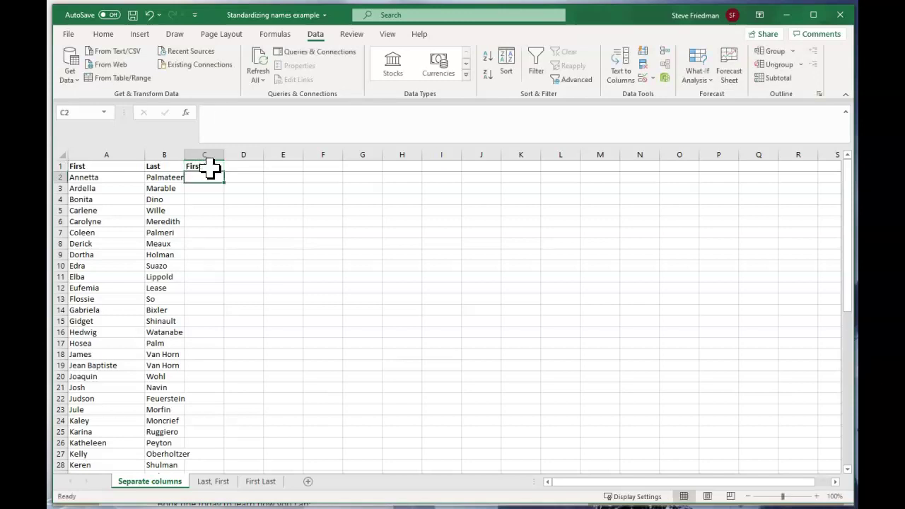
click(219, 184)
click(198, 182)
click(210, 174)
text(=a2)
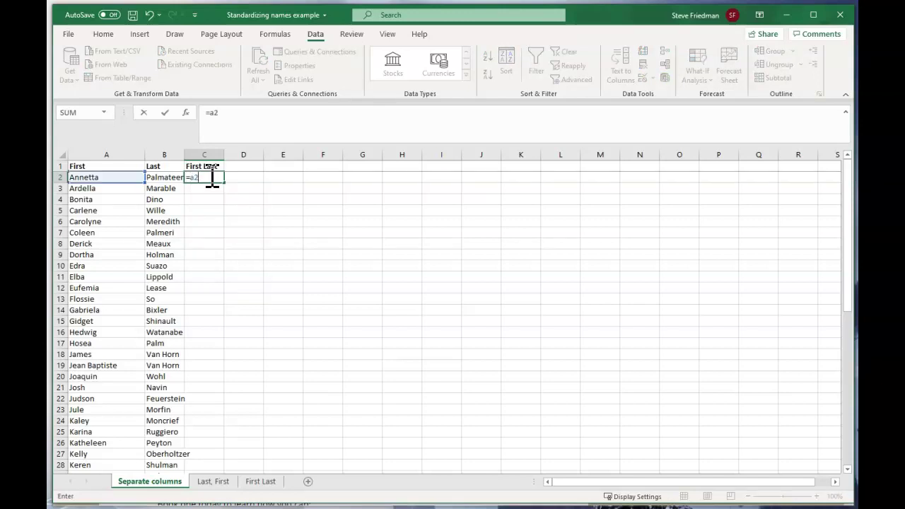
text(&" ")
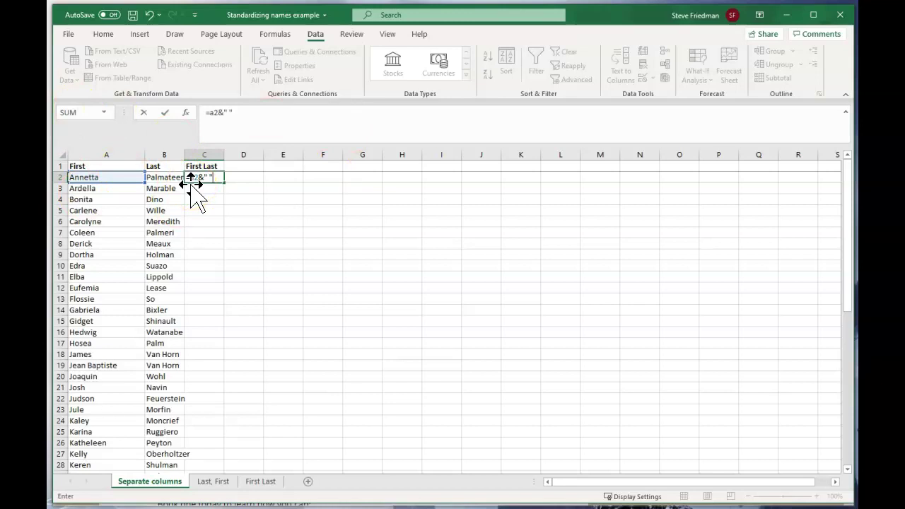
text(&)
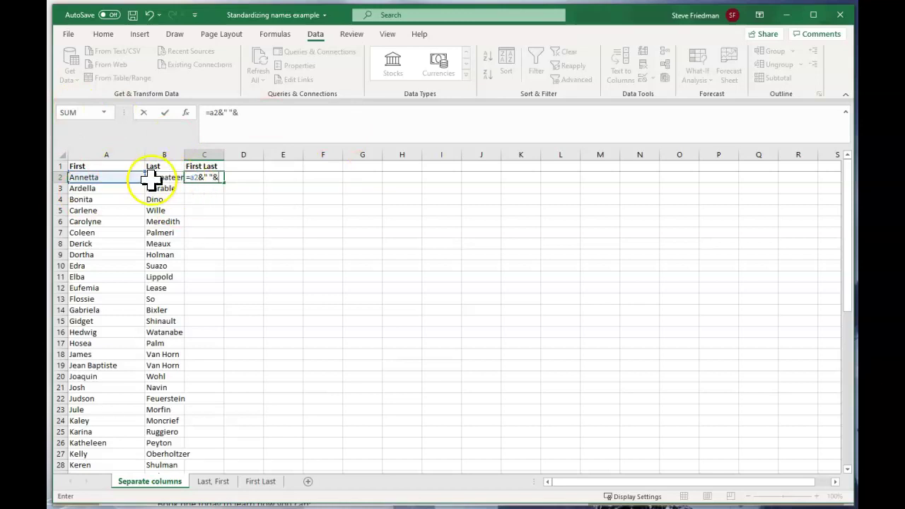
click(157, 178)
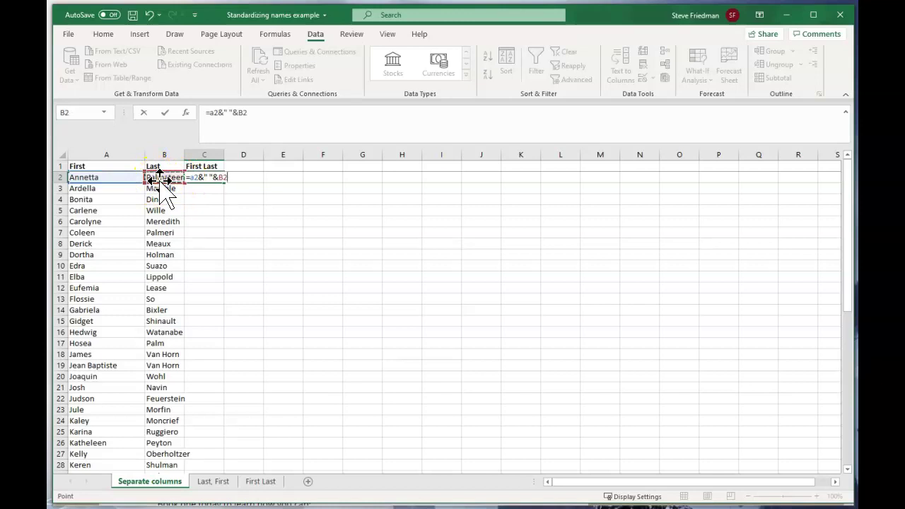
key(Return)
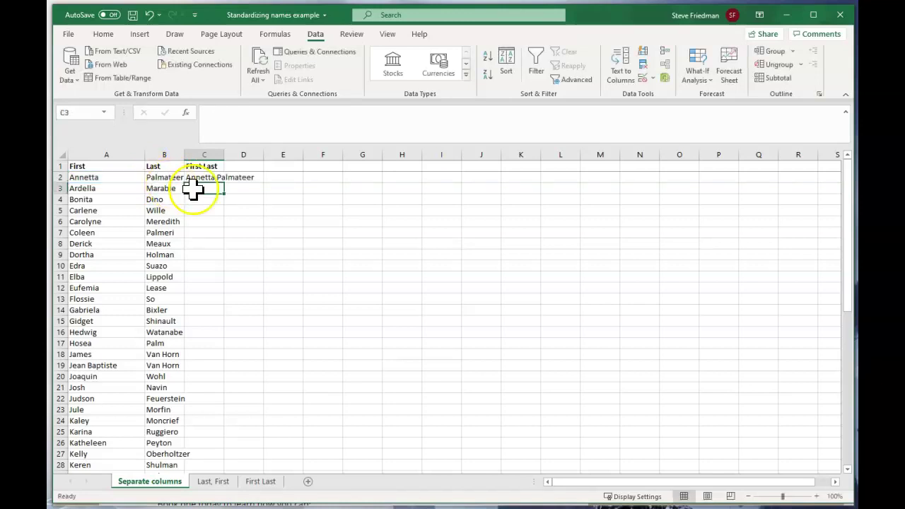
Step: Fill the joining formula down column C and autofit the column width
click(204, 178)
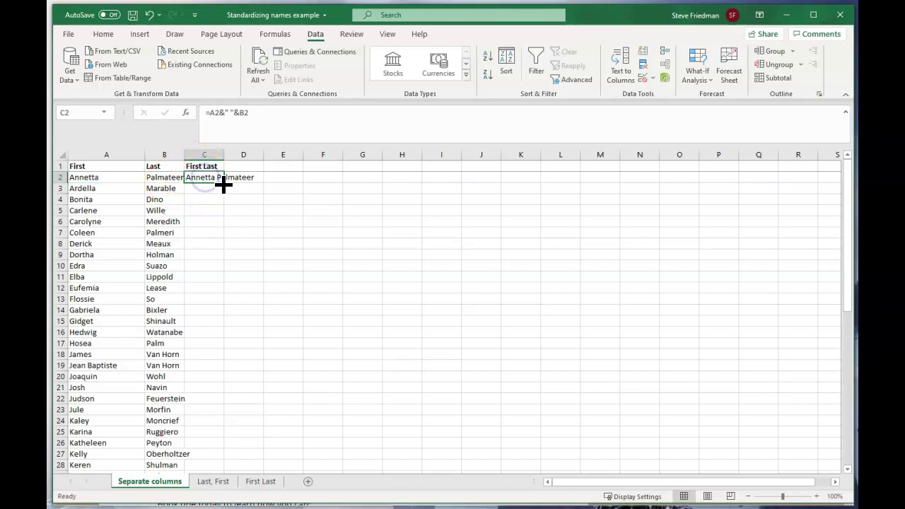
double_click(224, 181)
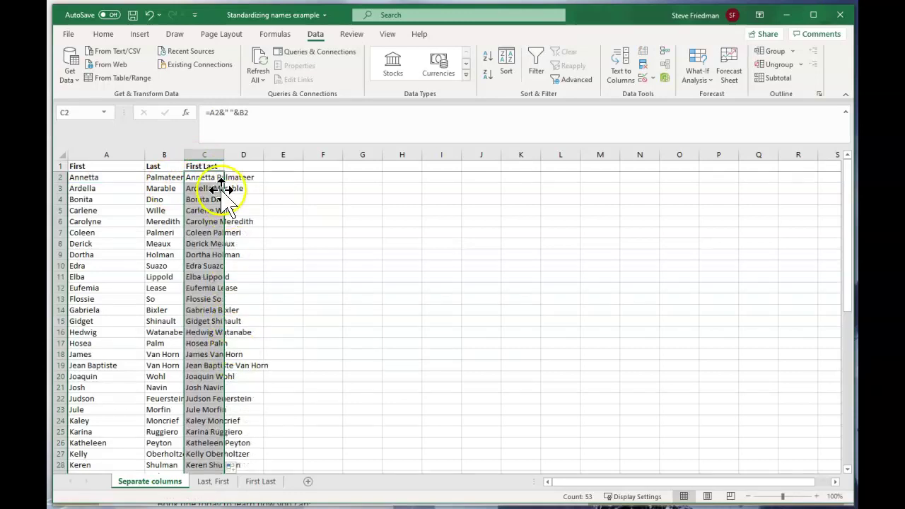
double_click(224, 154)
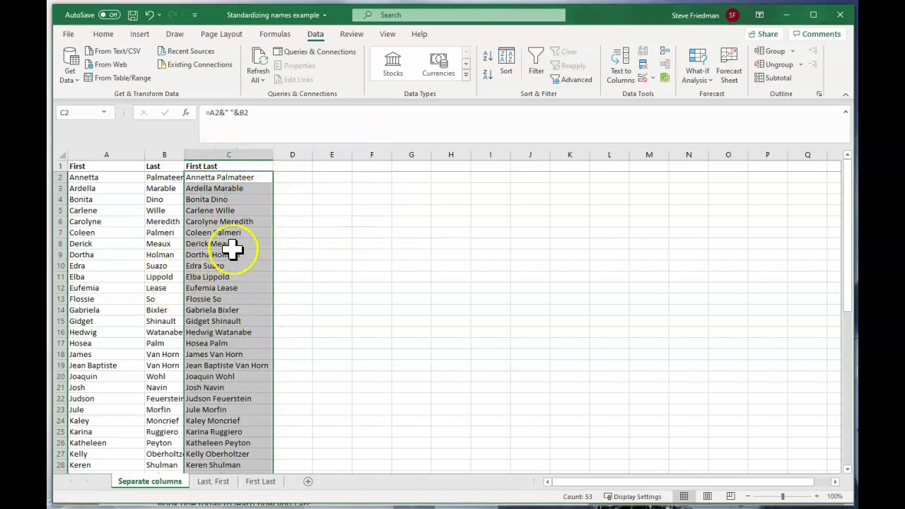
Step: Head D1 'Last, First' and enter =B2&", "&A2 in D2
click(280, 166)
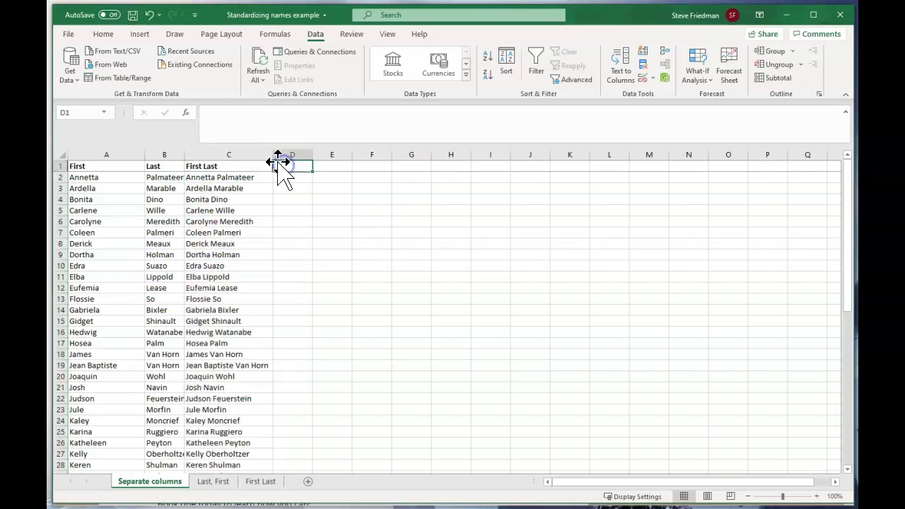
text(Last,)
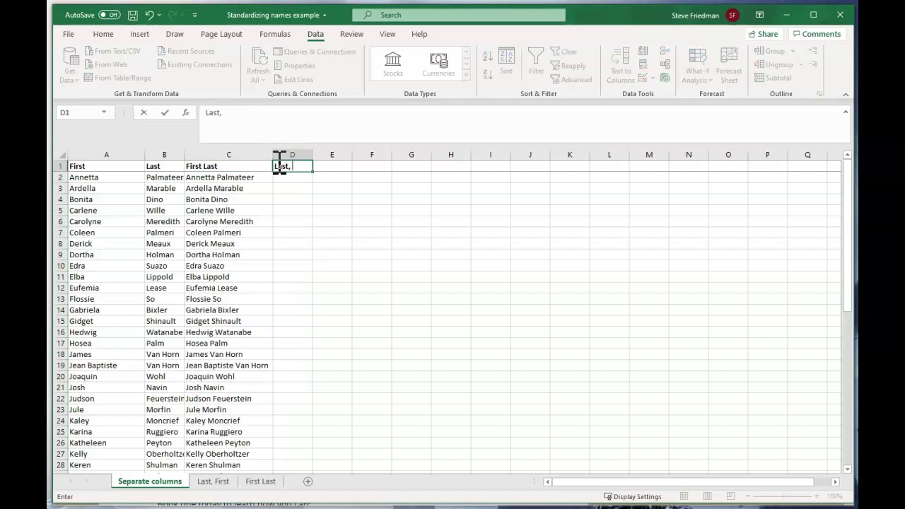
text( First)
key(Return)
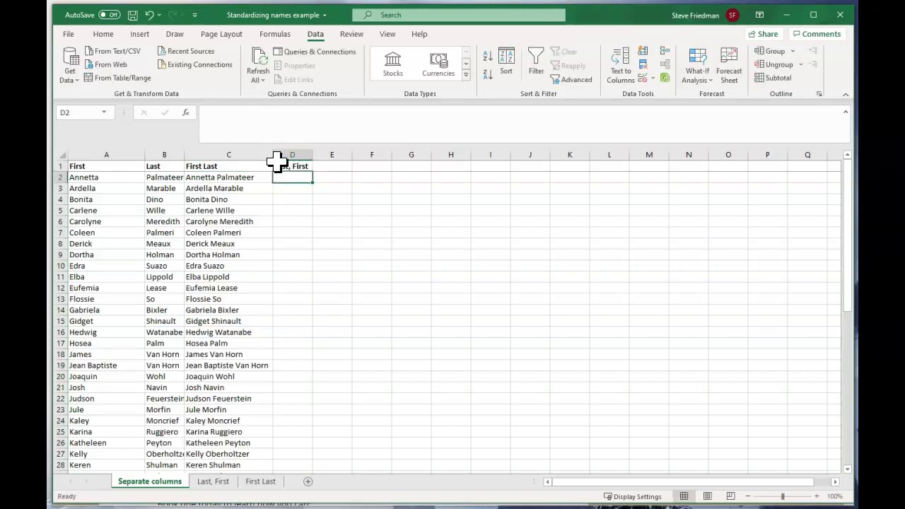
text(=)
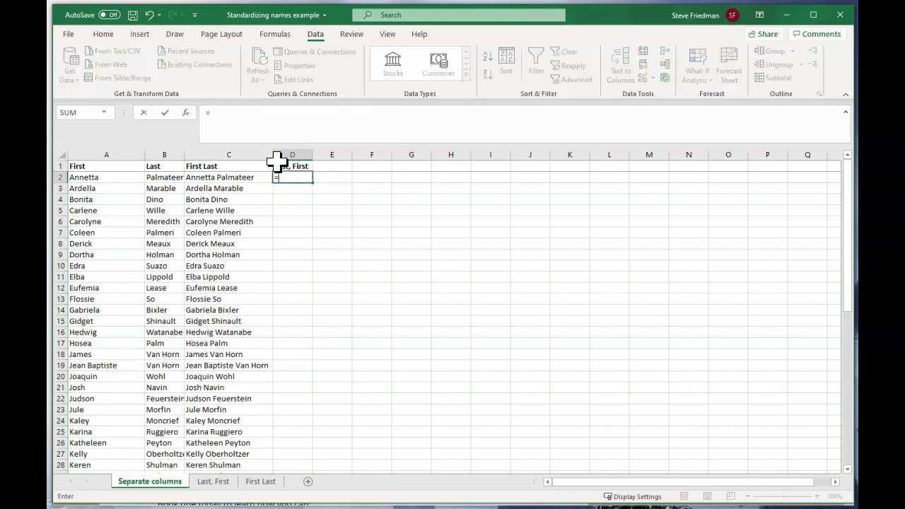
click(164, 181)
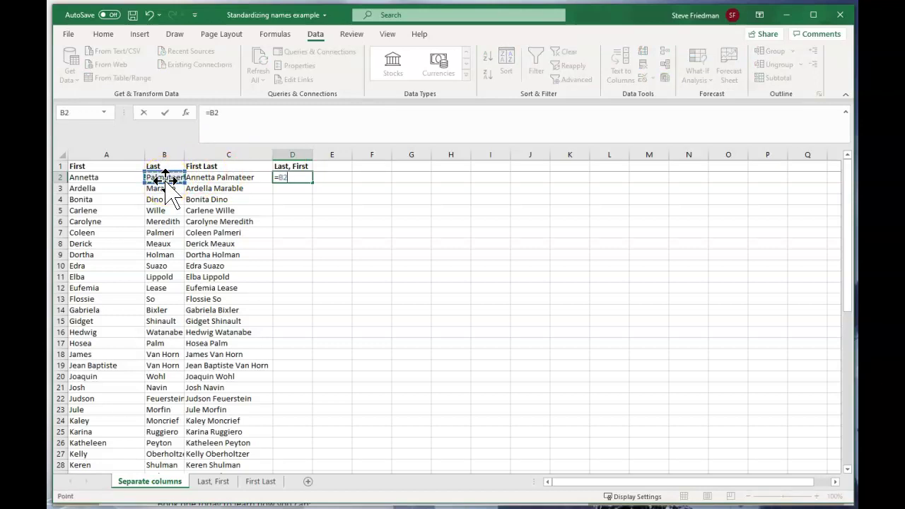
text(&", "&)
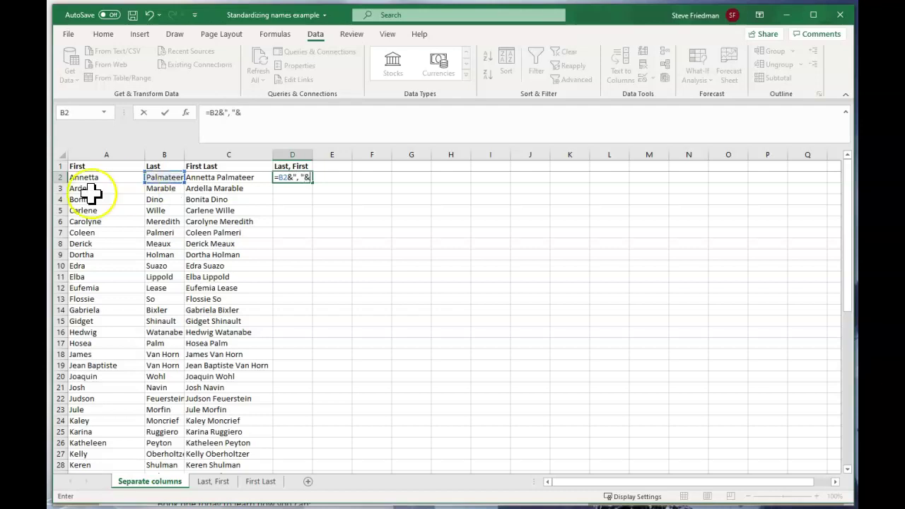
click(91, 177)
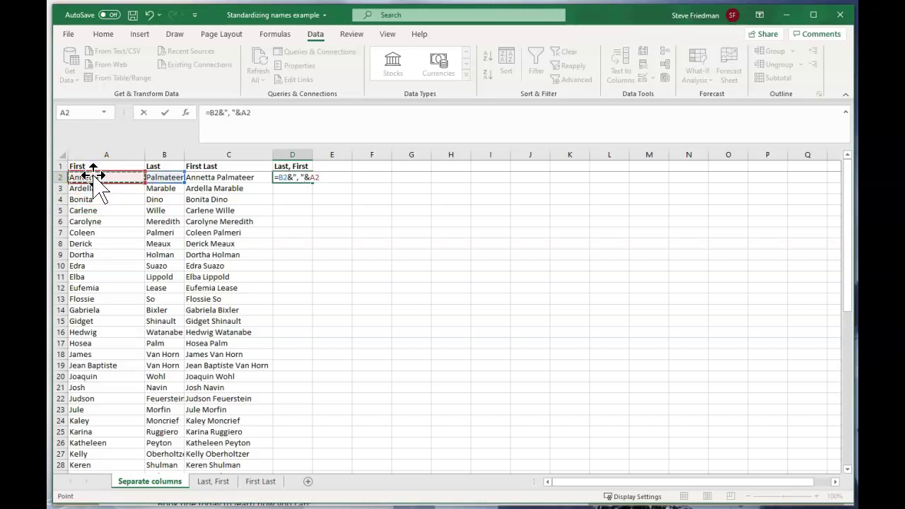
key(Return)
Step: Fill the Last, First formula down column D and autofit the column
click(297, 178)
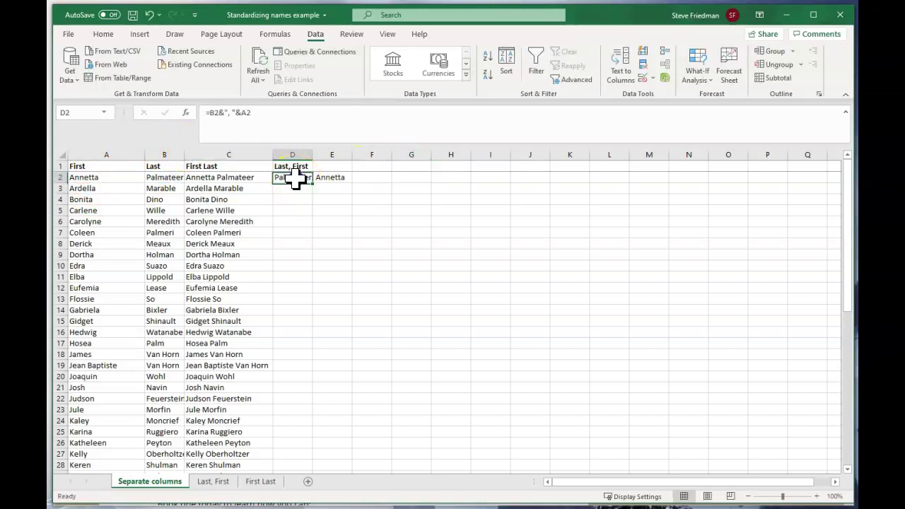
double_click(312, 183)
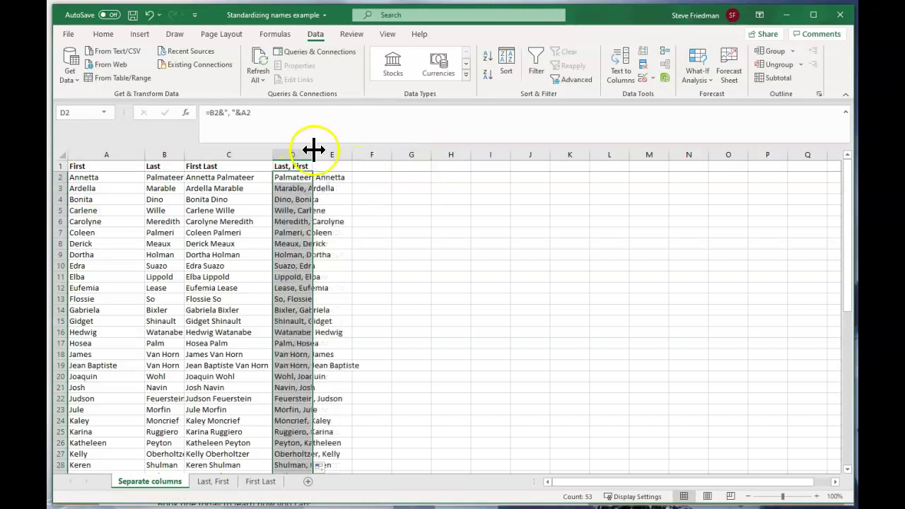
double_click(311, 154)
click(318, 221)
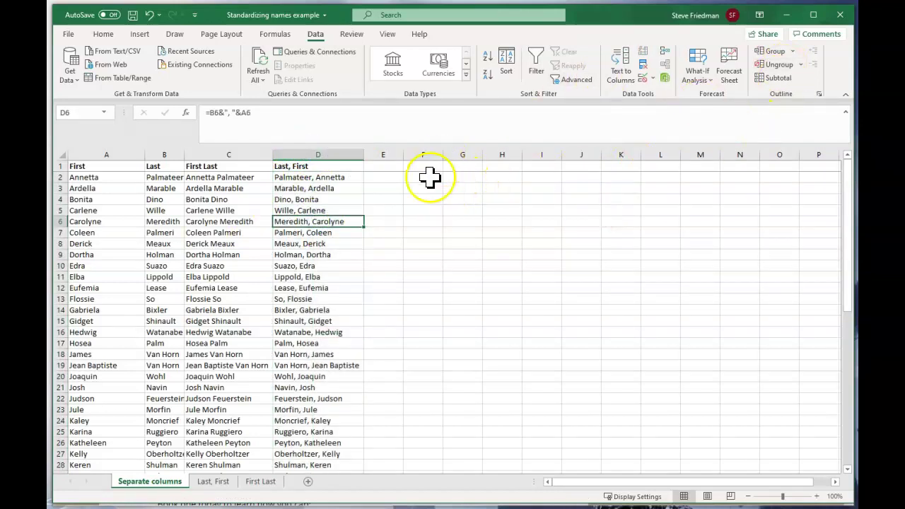
Step: Turn on AutoFilter for the name table and sort rows A to Z by First Last
key(ctrl+a)
click(535, 63)
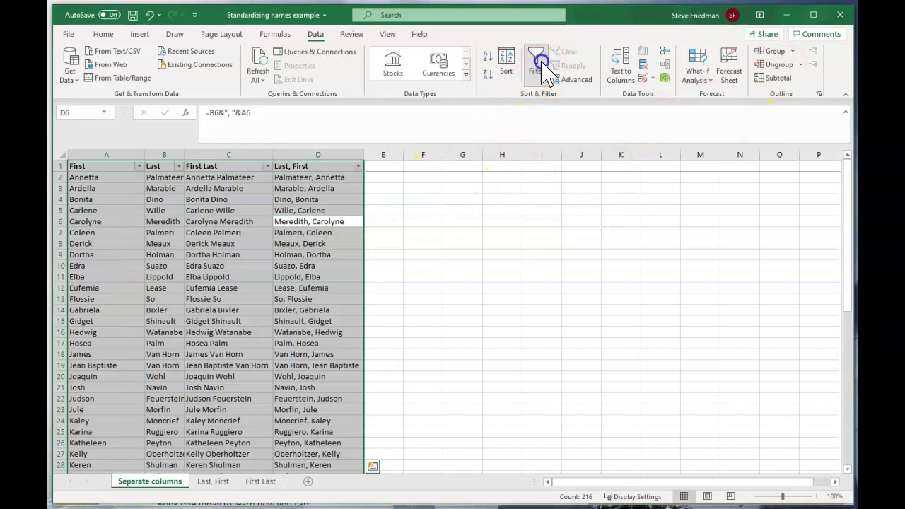
click(332, 243)
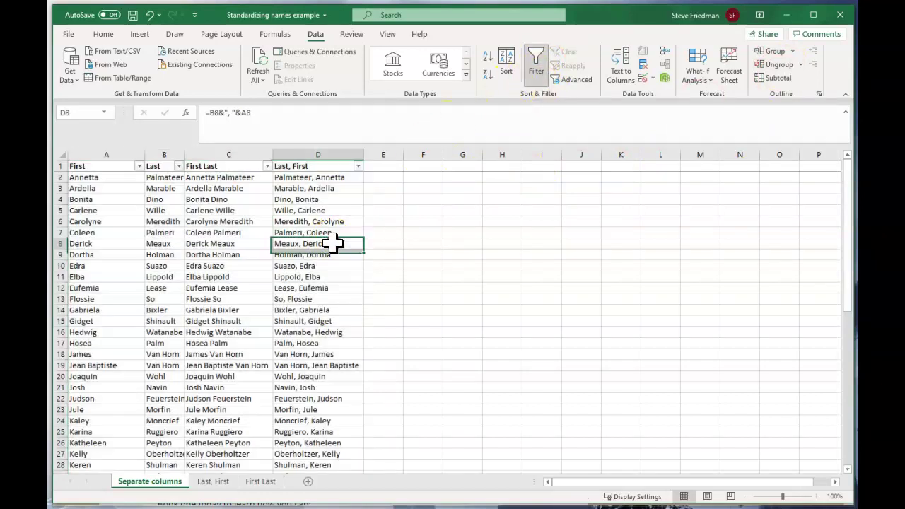
click(358, 166)
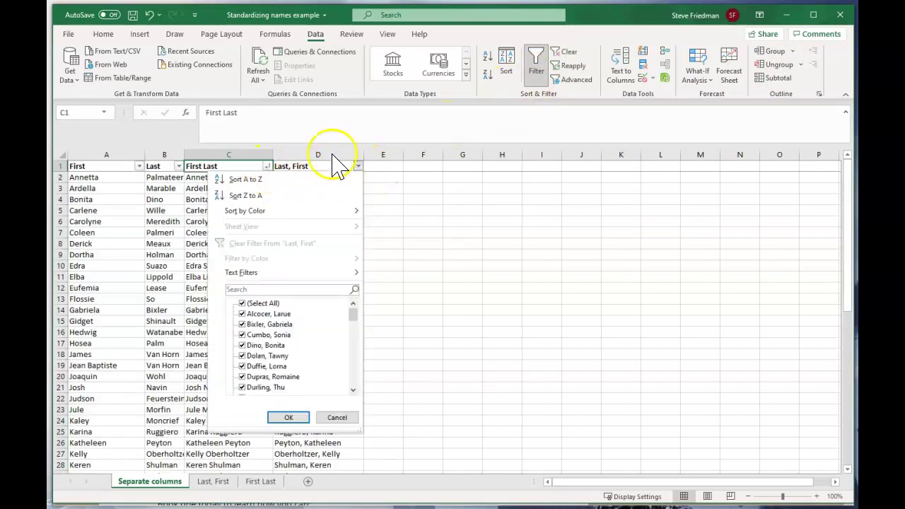
click(274, 183)
click(267, 166)
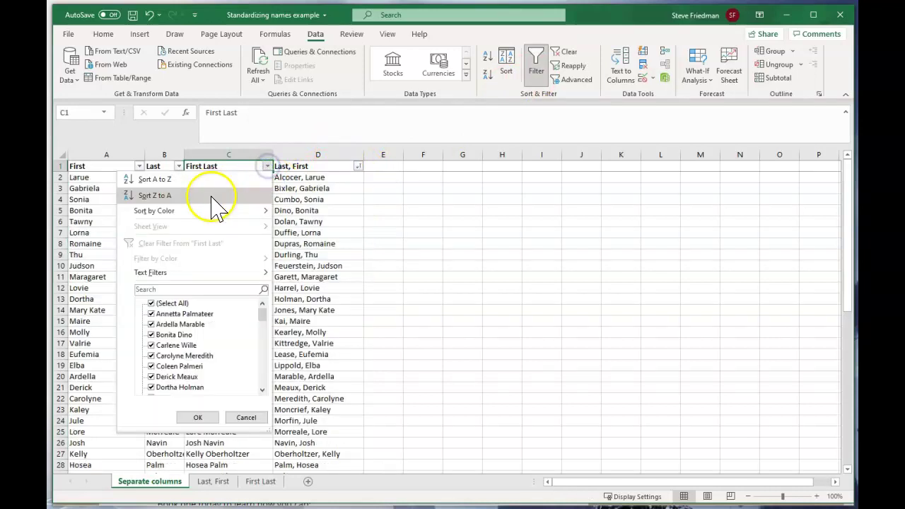
click(208, 179)
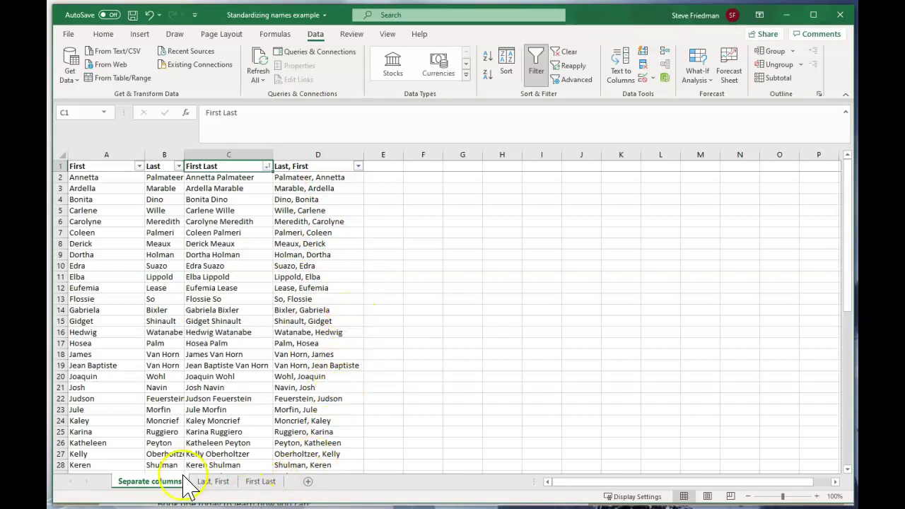
Step: Duplicate the Last, First sheet with Move or Copy, creating a copy
click(210, 481)
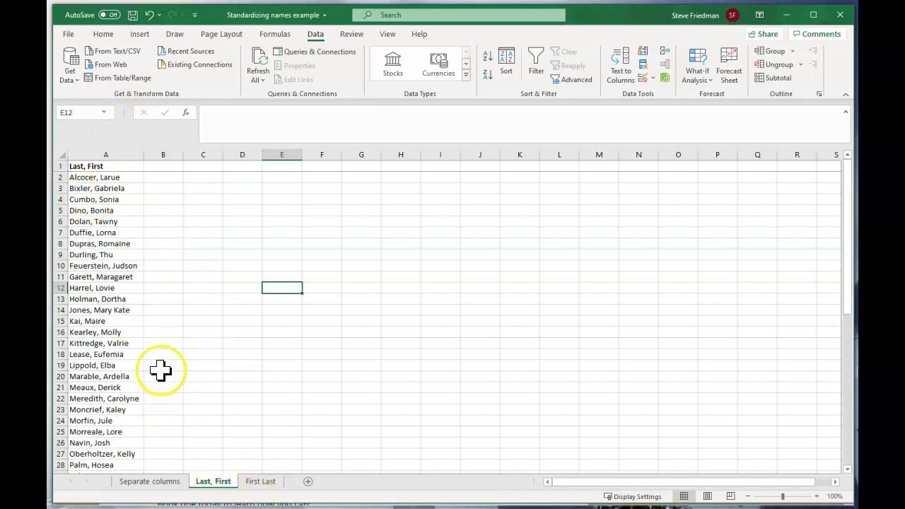
click(221, 484)
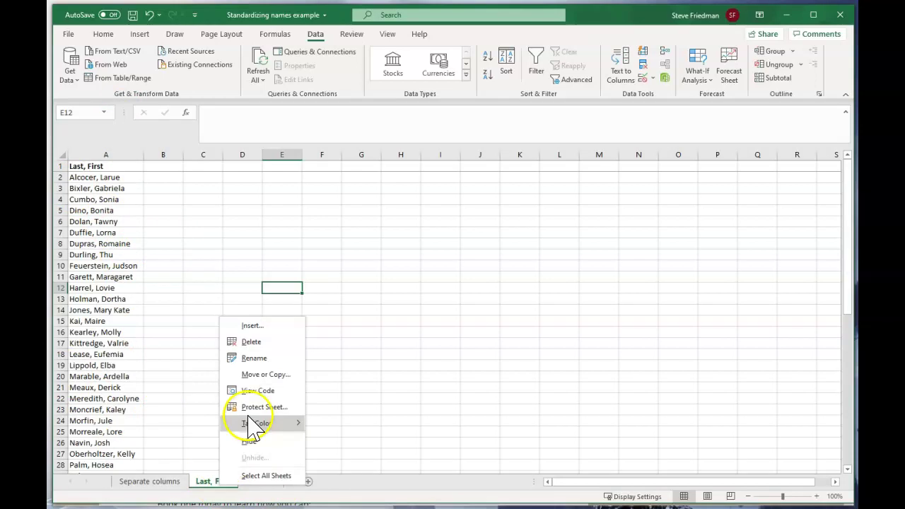
click(269, 373)
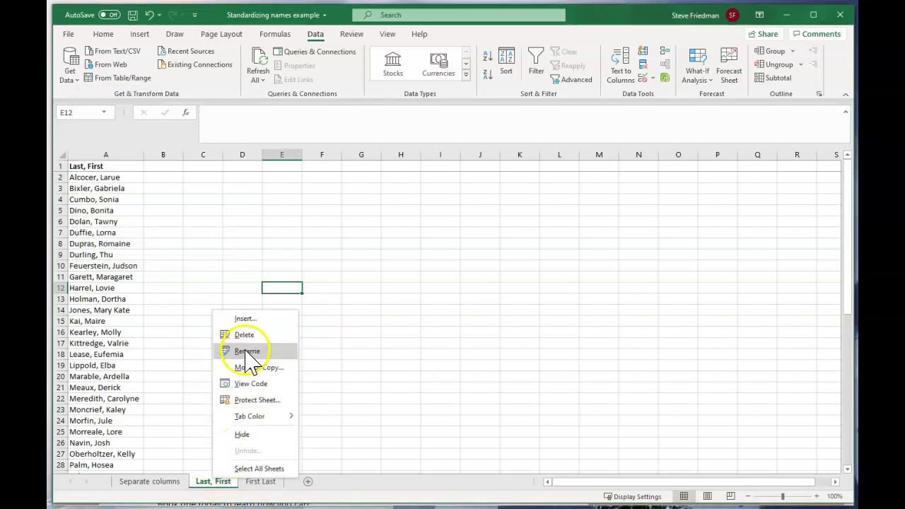
click(253, 369)
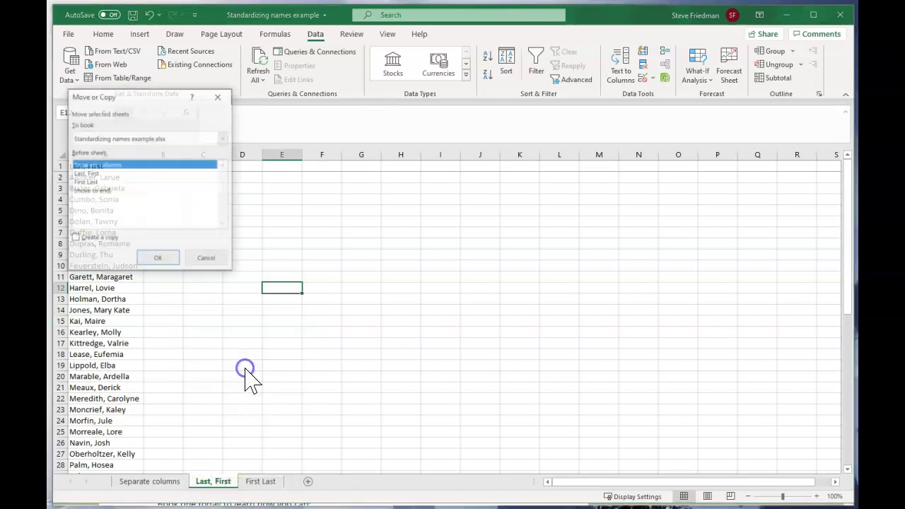
click(88, 172)
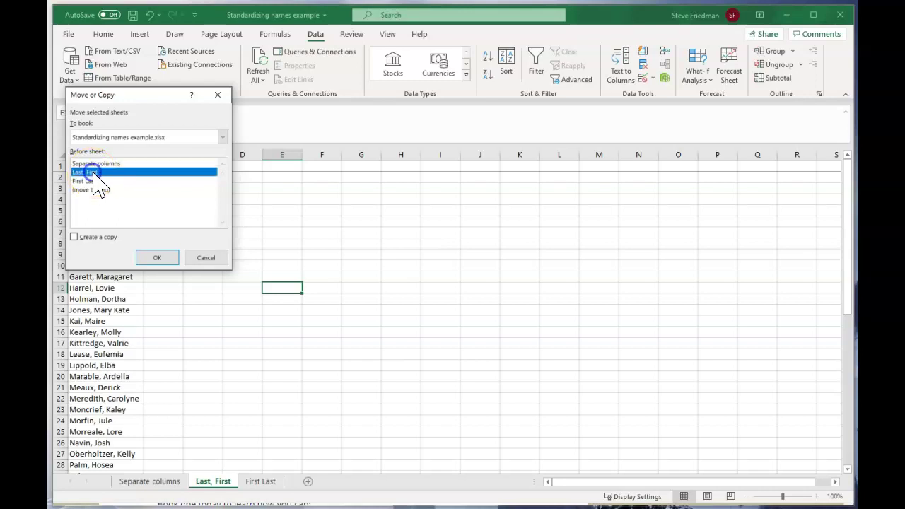
click(74, 236)
click(156, 257)
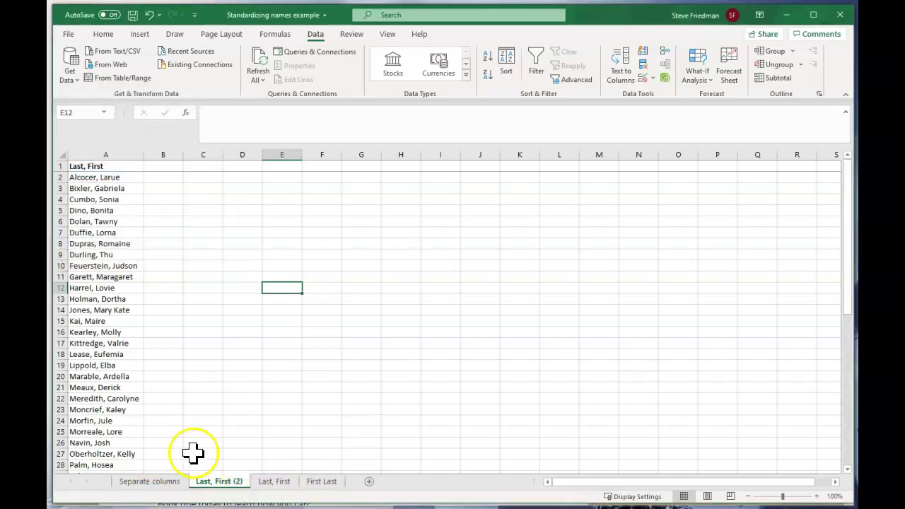
Step: Rename the original sheet to 'Last, First Original Data'
right_click(276, 486)
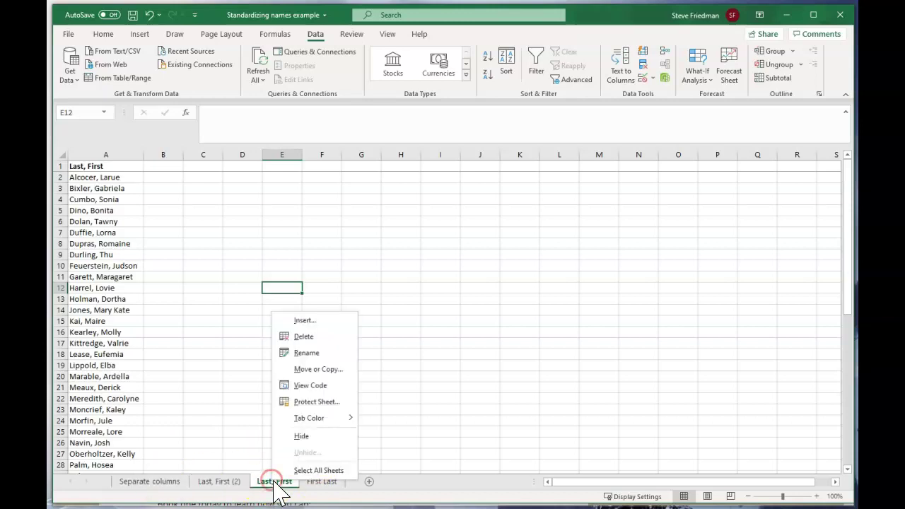
click(304, 352)
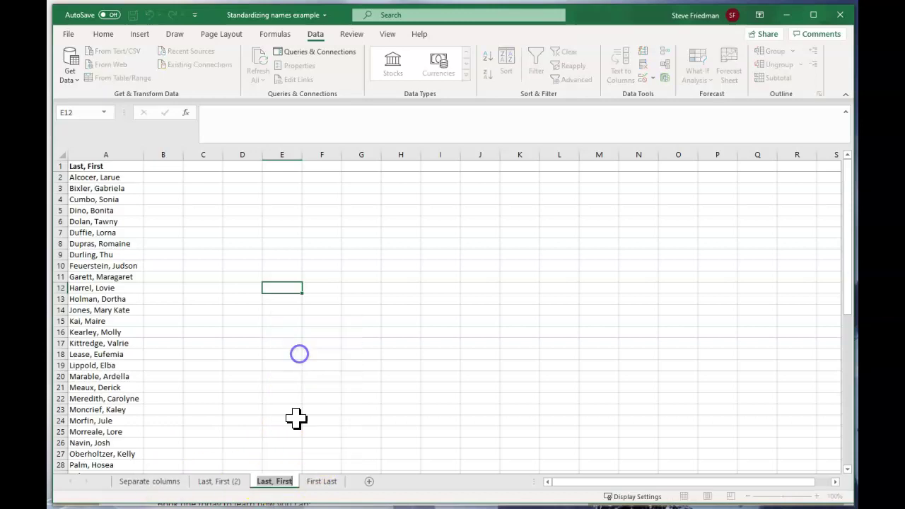
click(286, 482)
right_click(281, 486)
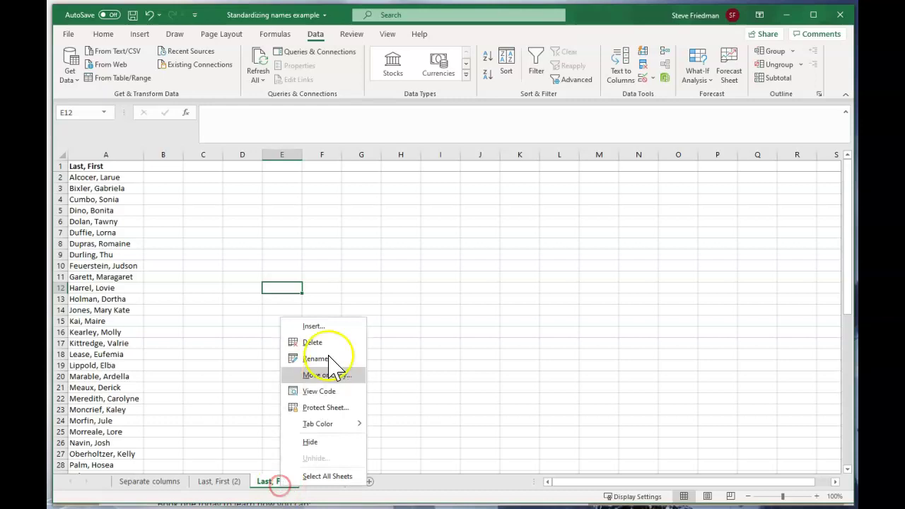
click(321, 359)
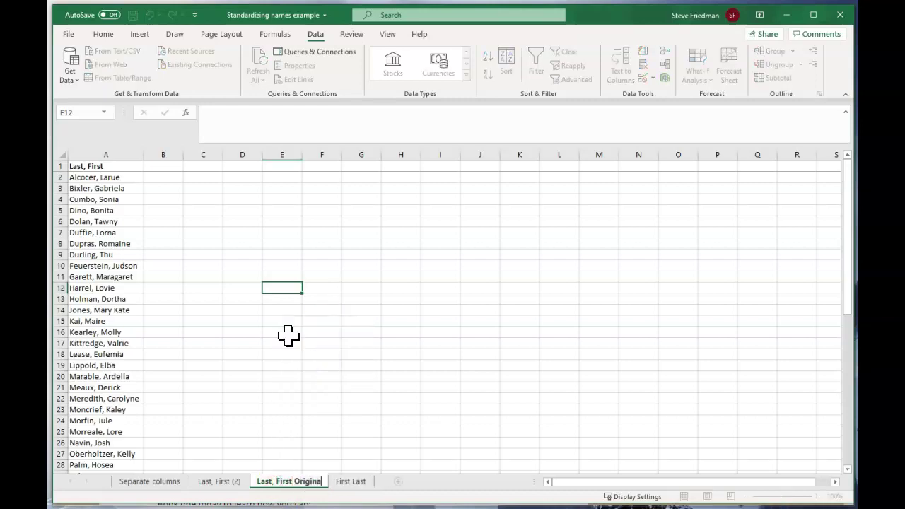
text(Original Da)
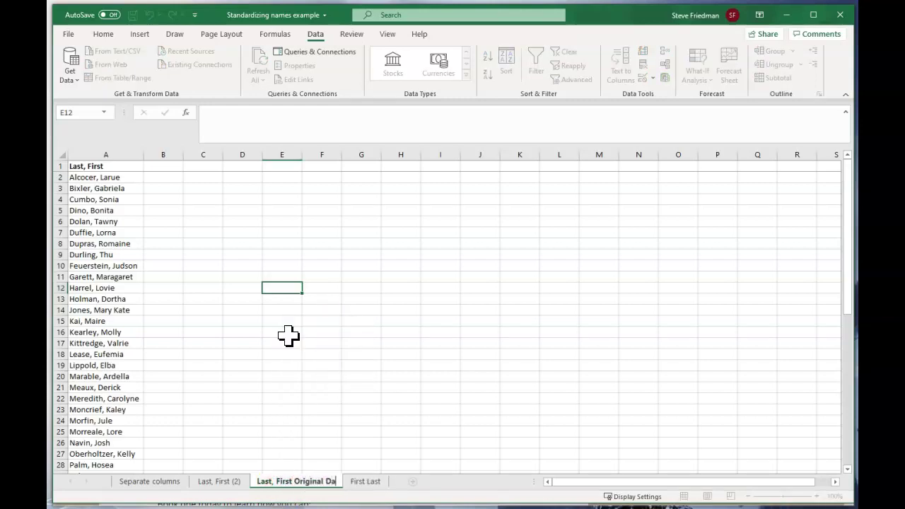
text(ta)
key(Return)
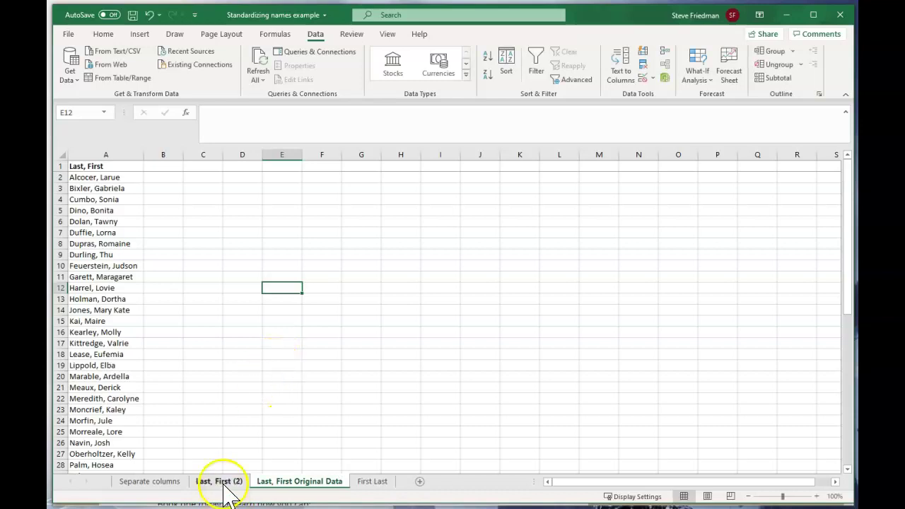
Step: Rename the copied sheet from 'Last, First (2)' to 'Last, First Edited'
right_click(225, 486)
click(245, 358)
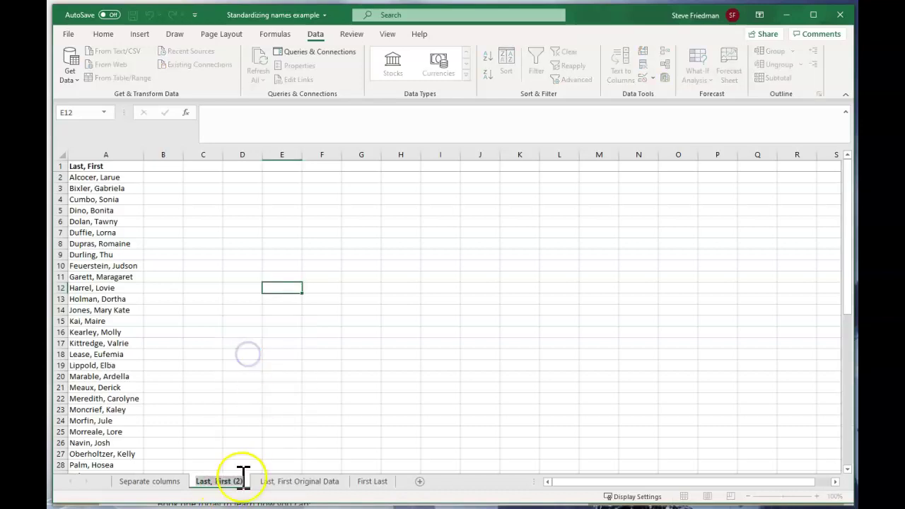
key(BackSpace)
key(BackSpace)
key(BackSpace)
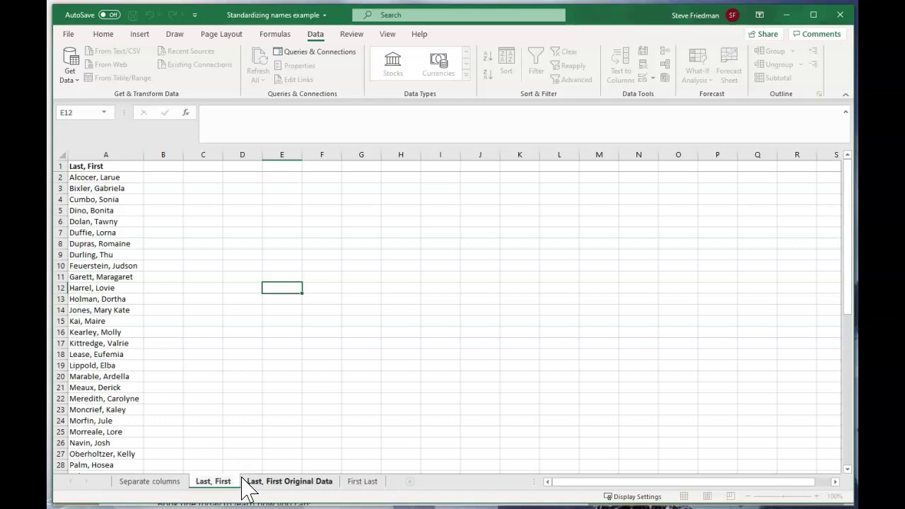
text(Edited)
key(Return)
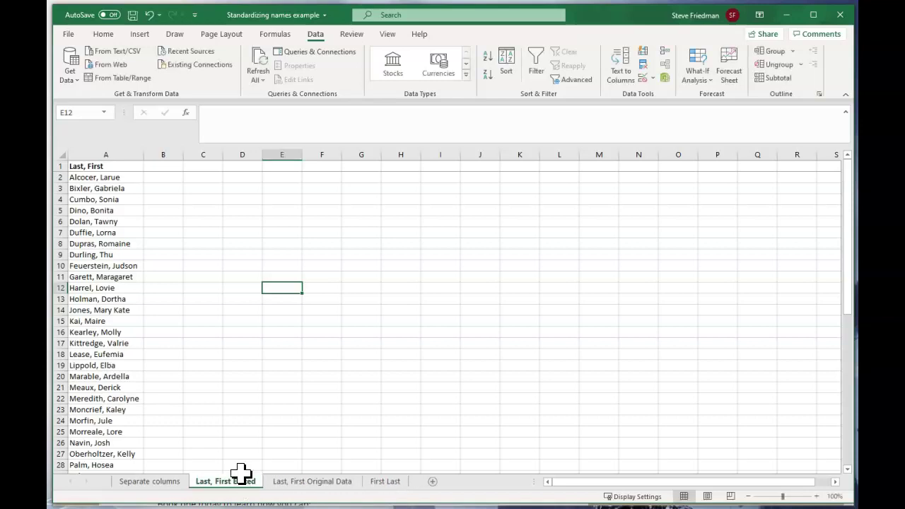
Step: Paste column A's Last, First names into column B
click(131, 151)
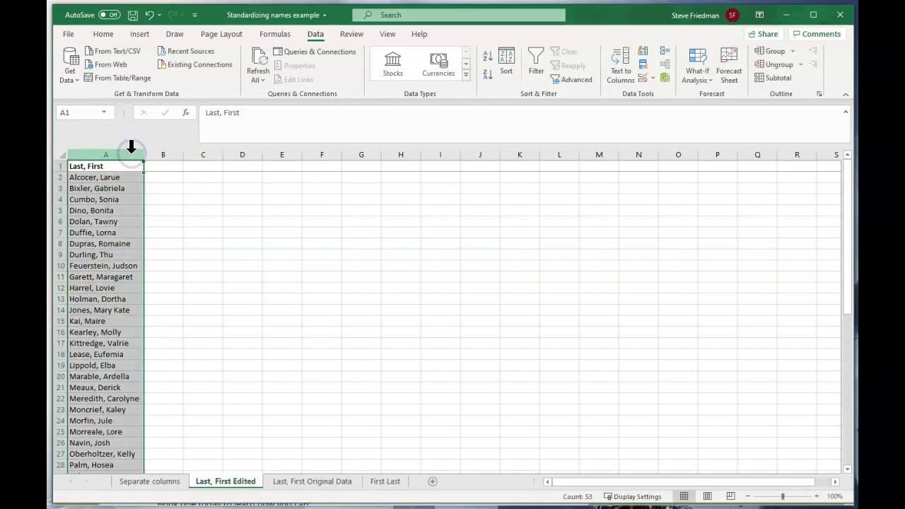
click(164, 151)
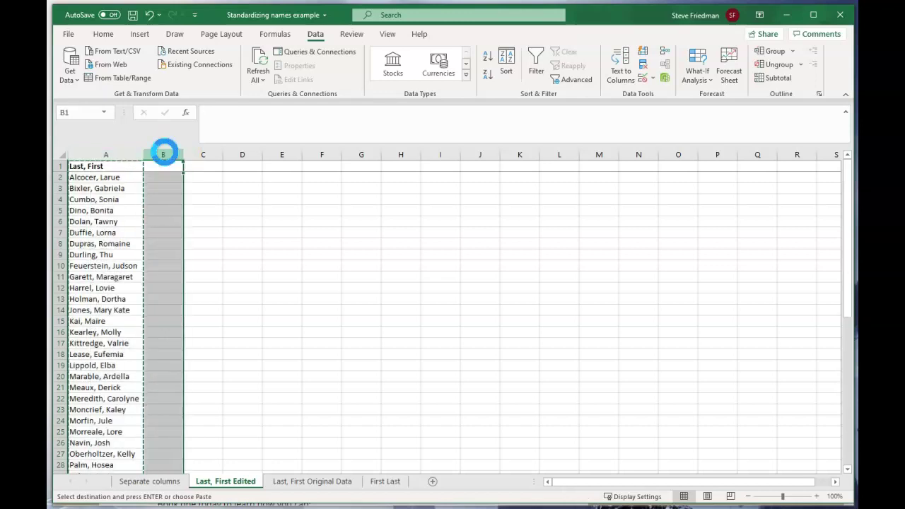
key(ctrl+v)
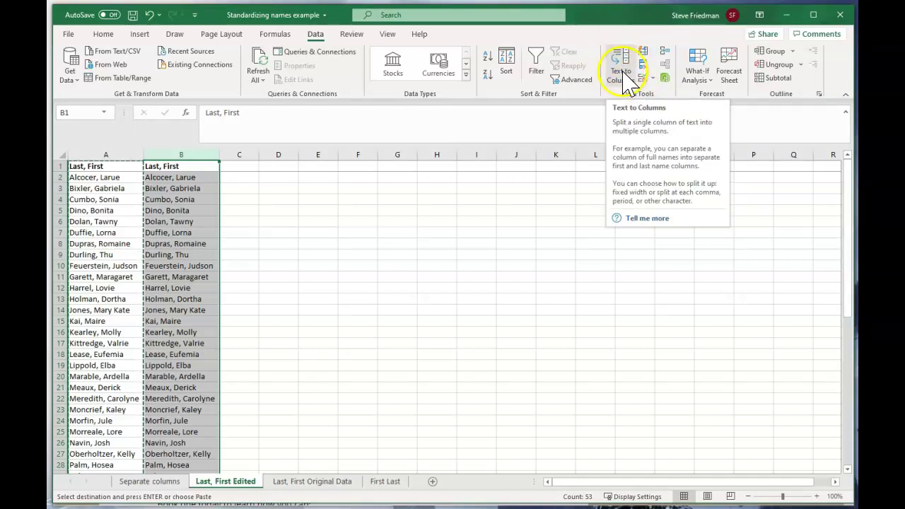
Step: Split column B with Text to Columns, Delimited on Comma only, not Tab
click(620, 75)
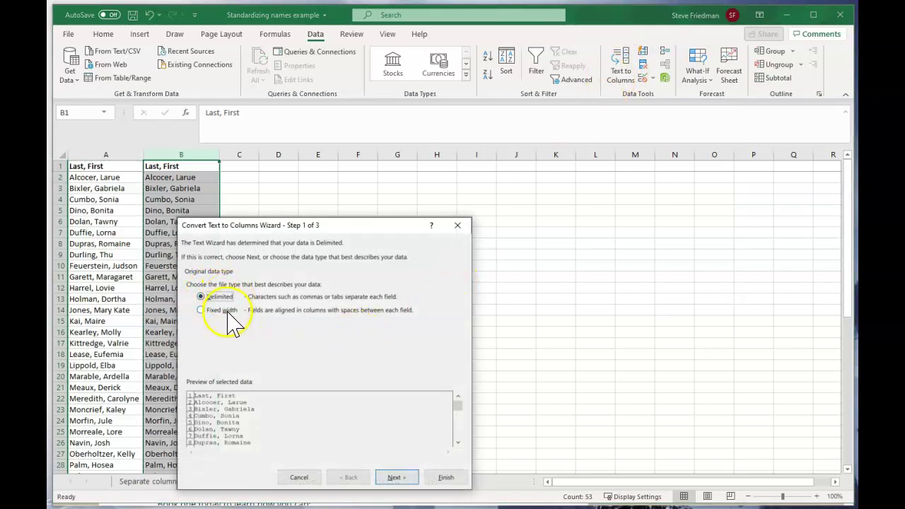
click(403, 479)
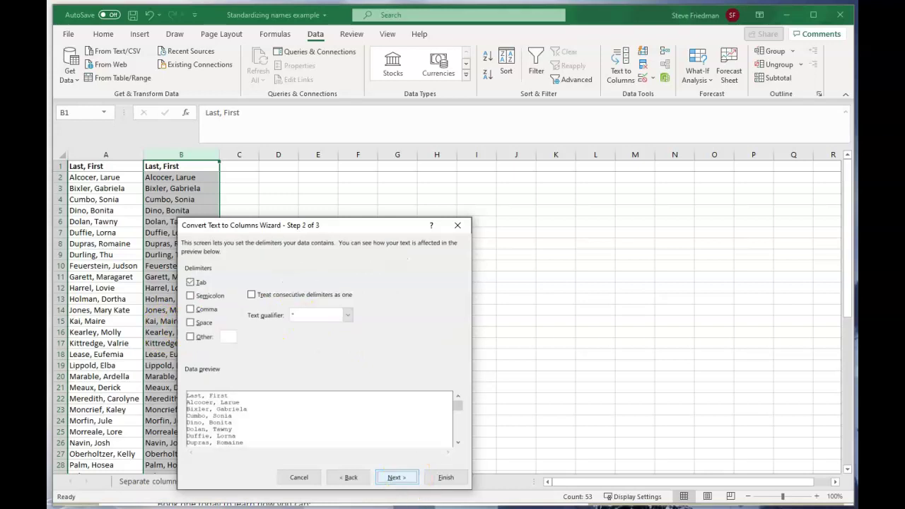
click(190, 282)
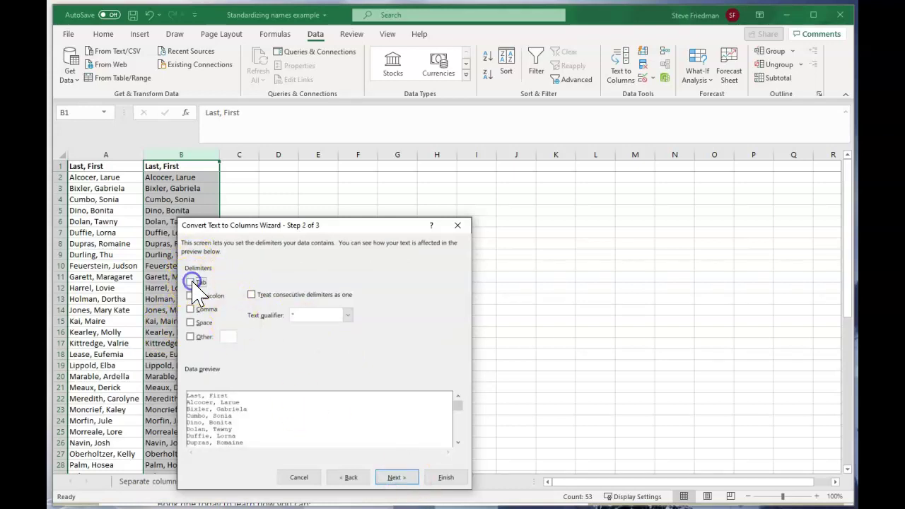
click(190, 309)
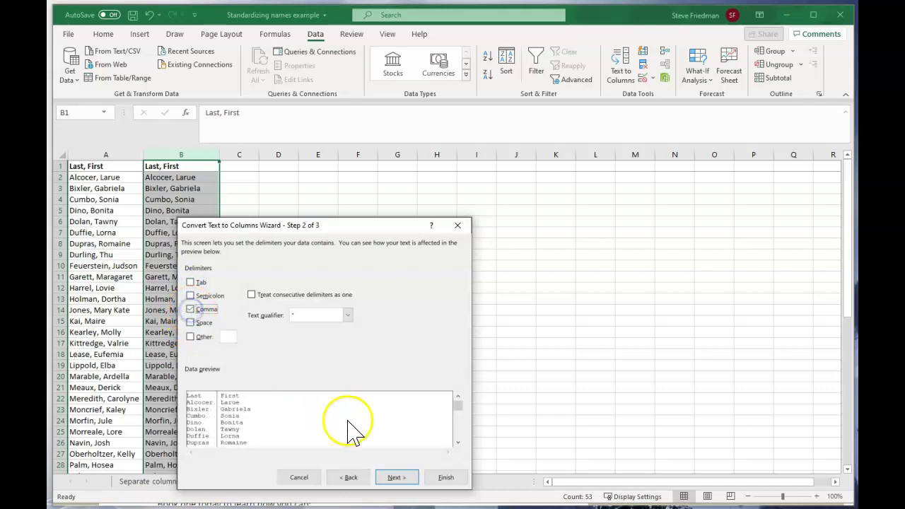
click(394, 477)
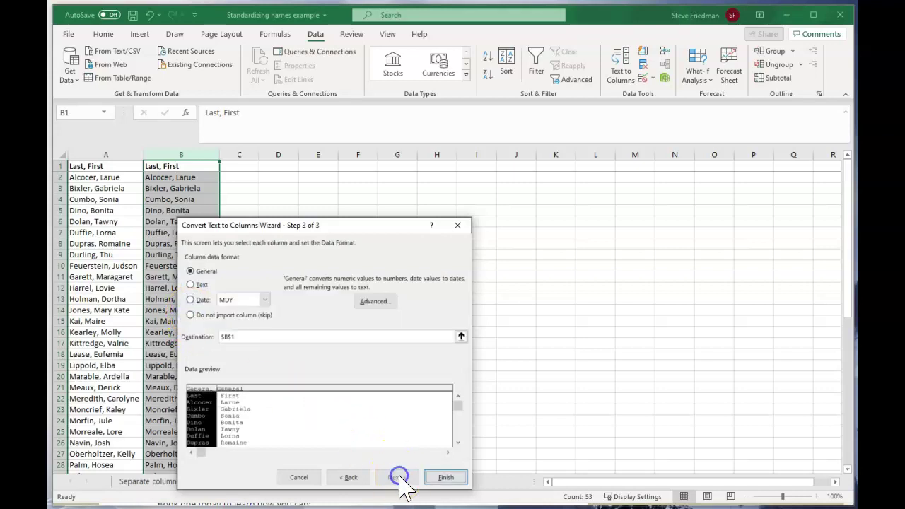
click(446, 477)
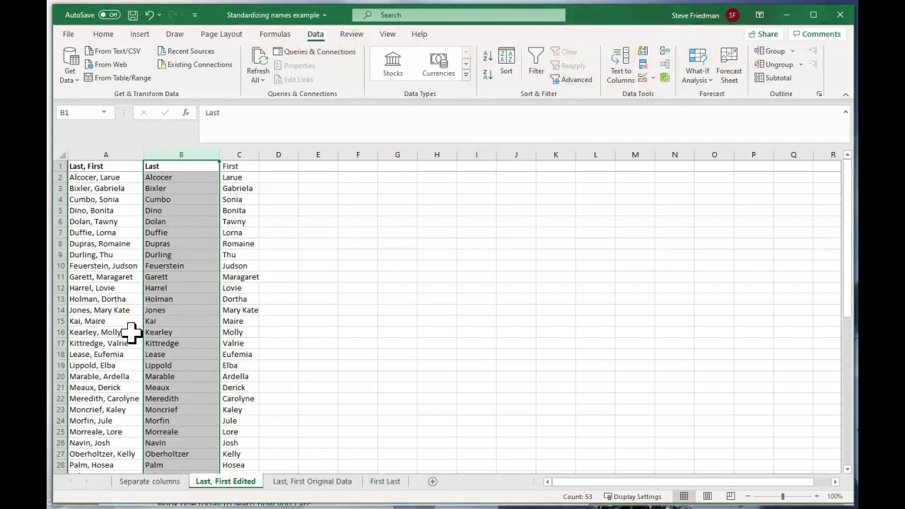
Step: Enter Larue in D2 and put =IF(D2=C2,"Same","Different") in E2
click(286, 180)
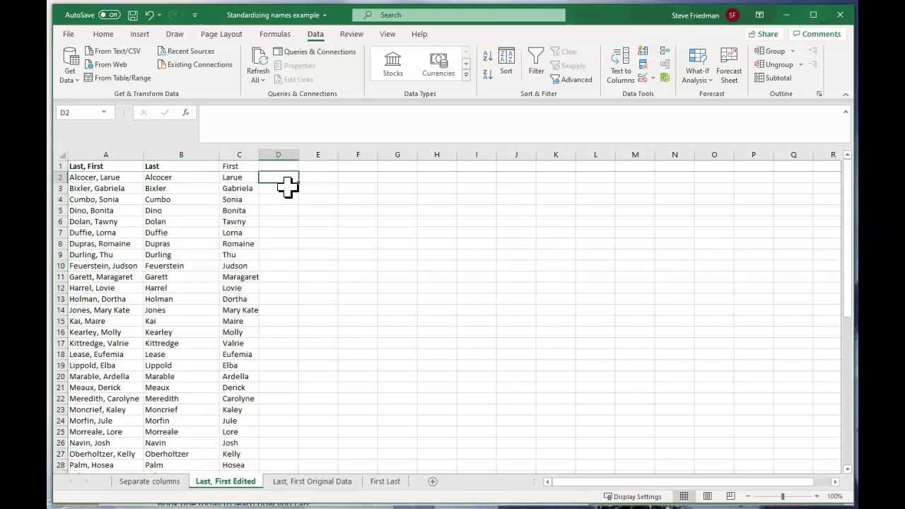
text(Larue)
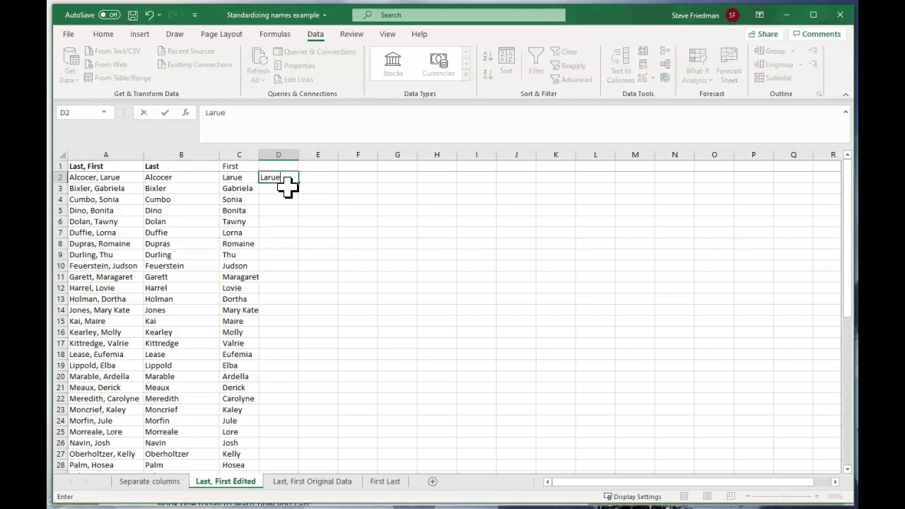
key(Return)
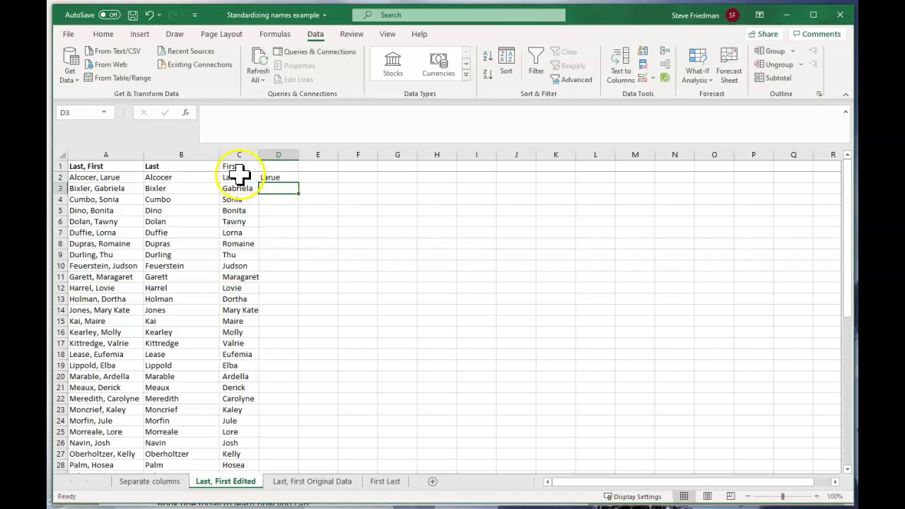
click(333, 180)
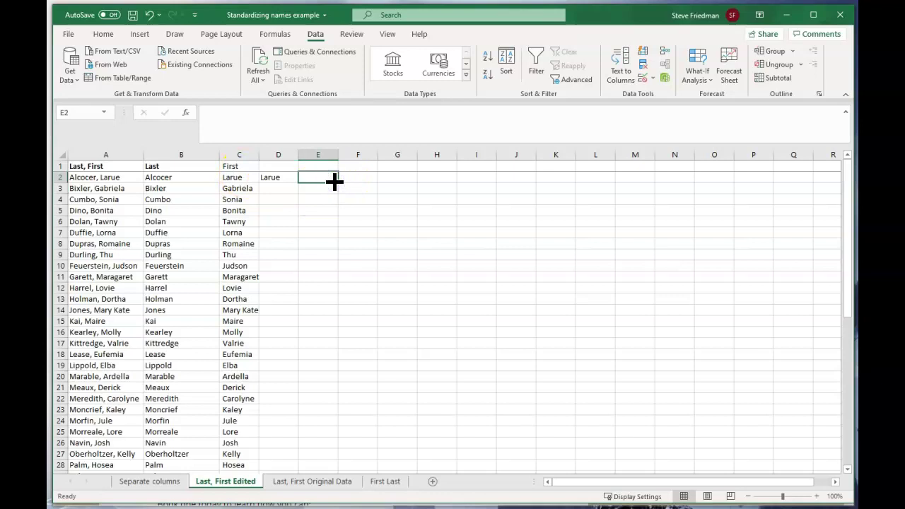
text(=if()
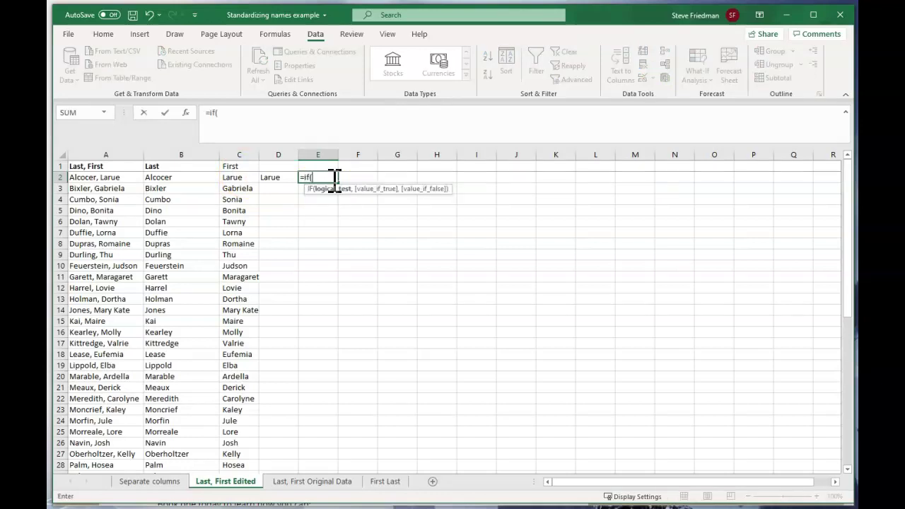
click(282, 178)
text(=)
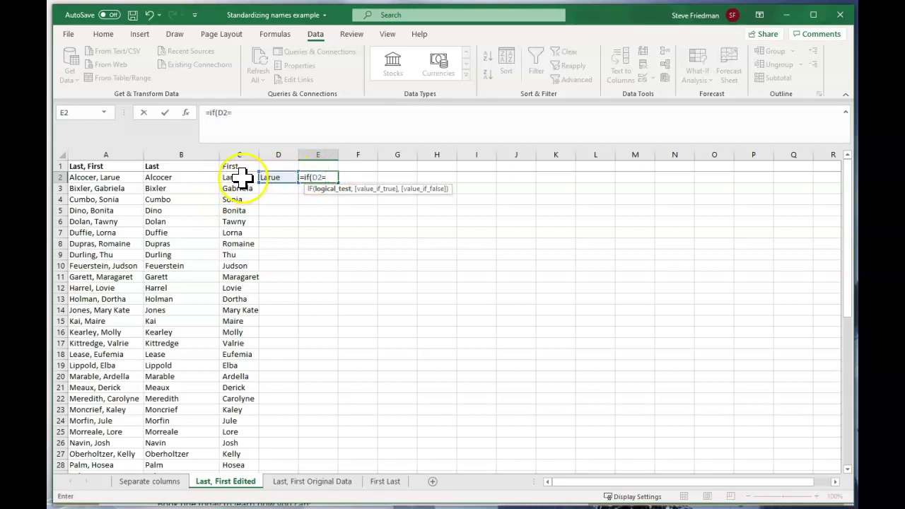
text(C2,"Same","Dif)
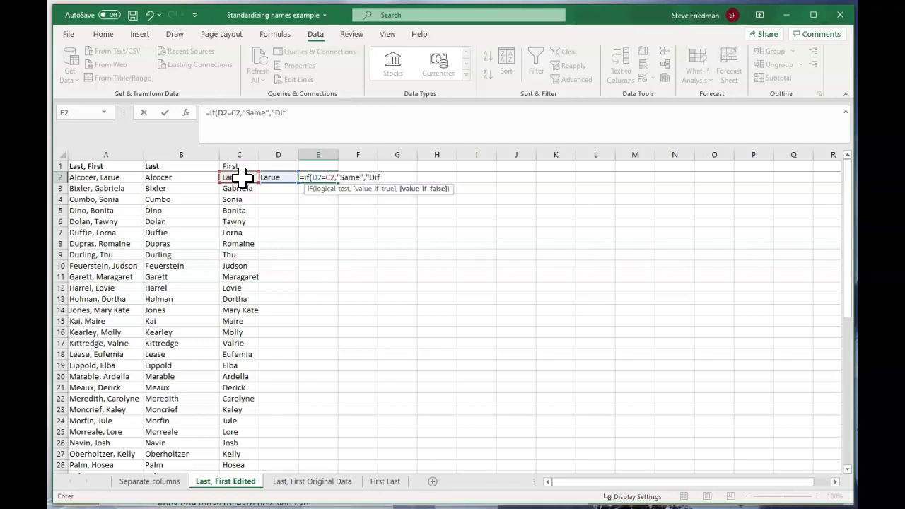
text(ferent"))
key(Return)
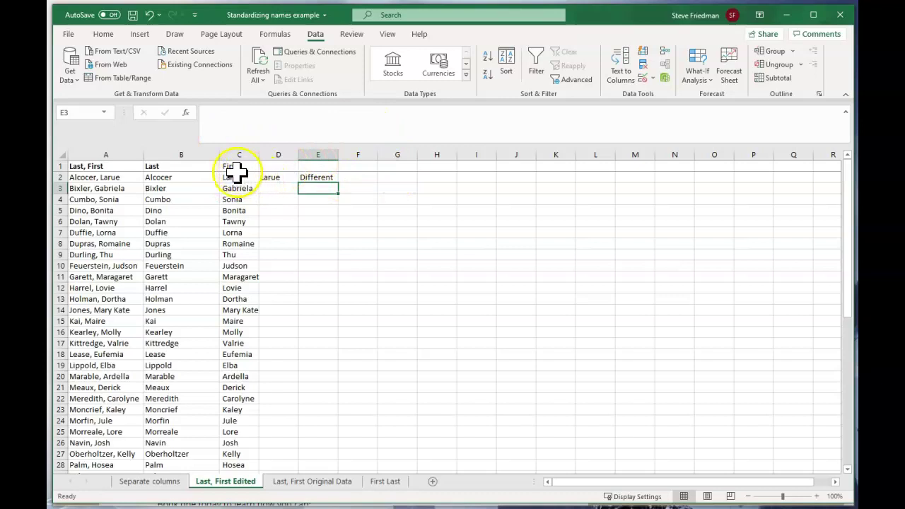
click(111, 176)
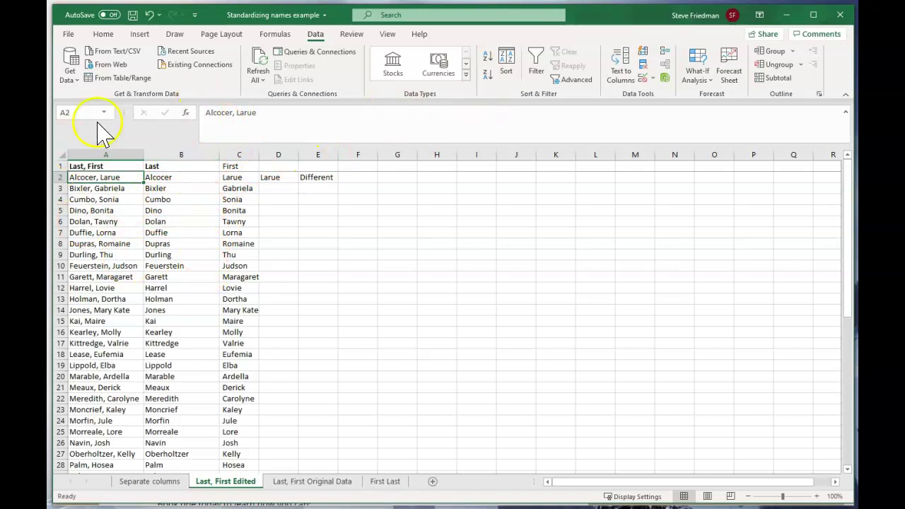
click(233, 176)
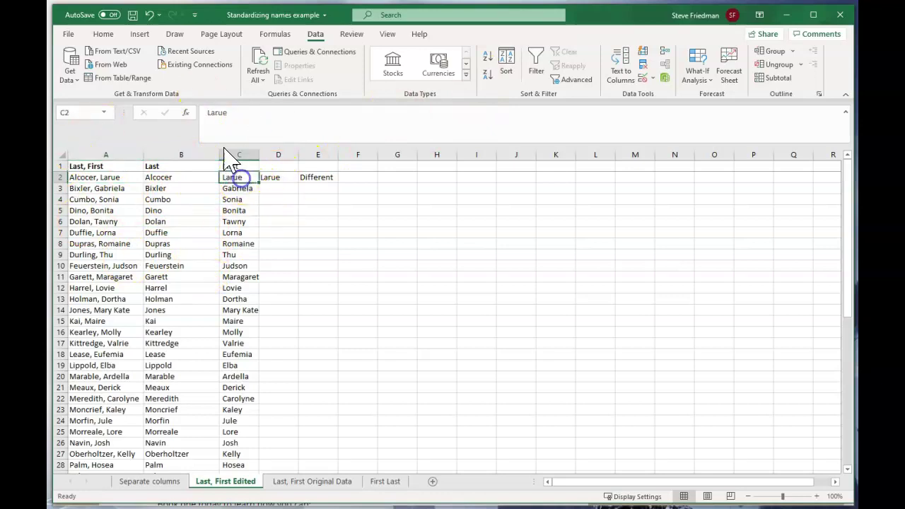
click(202, 111)
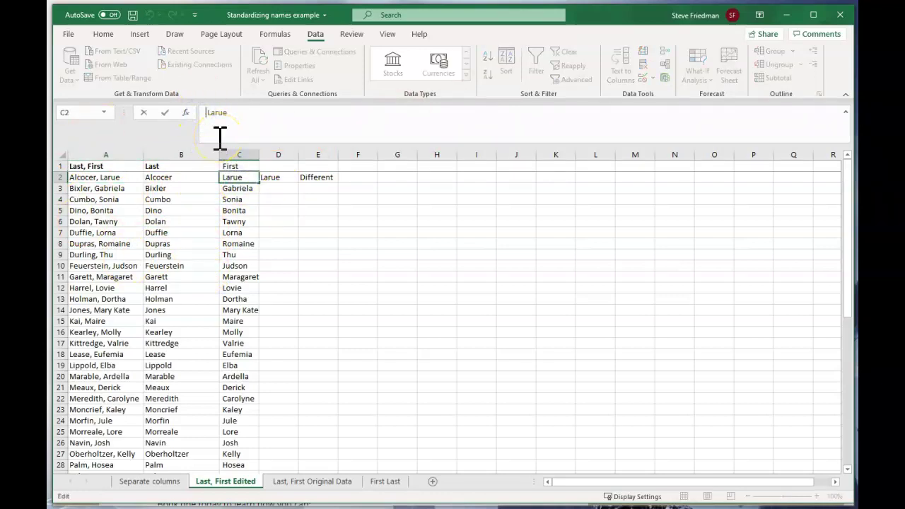
key(Return)
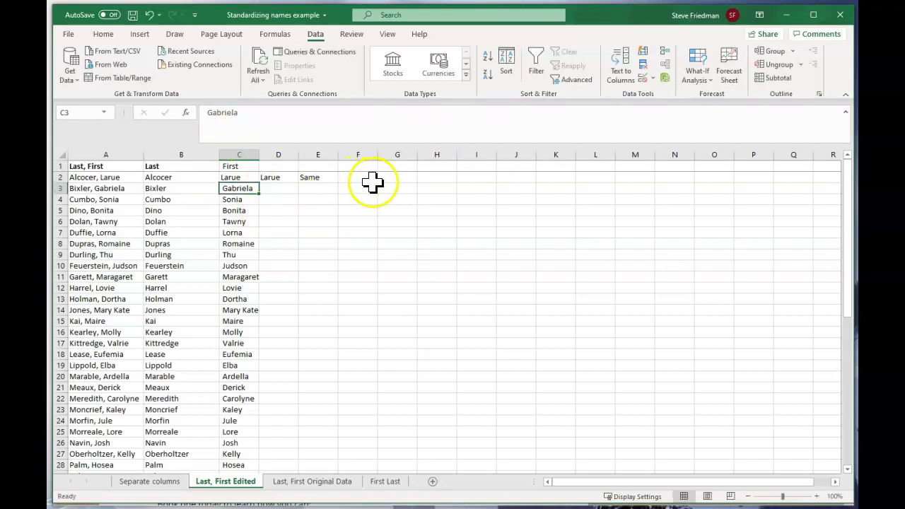
key(ctrl+z)
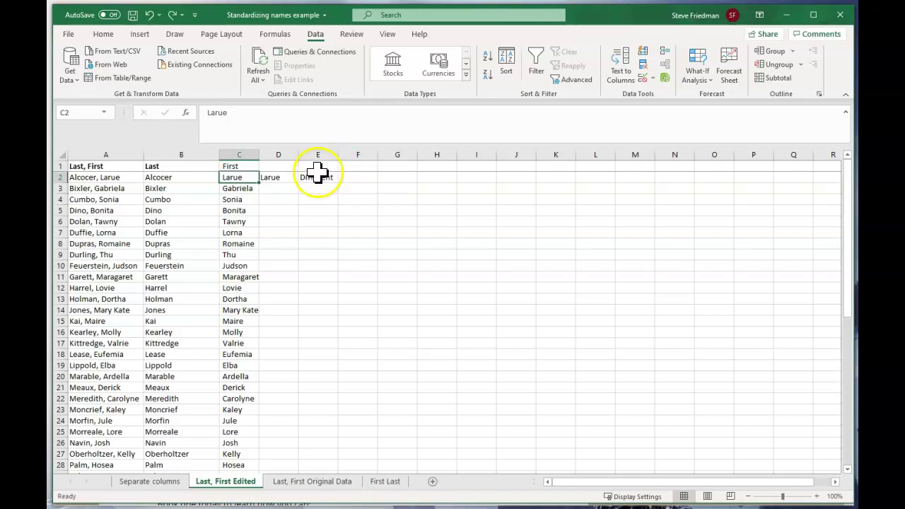
click(278, 178)
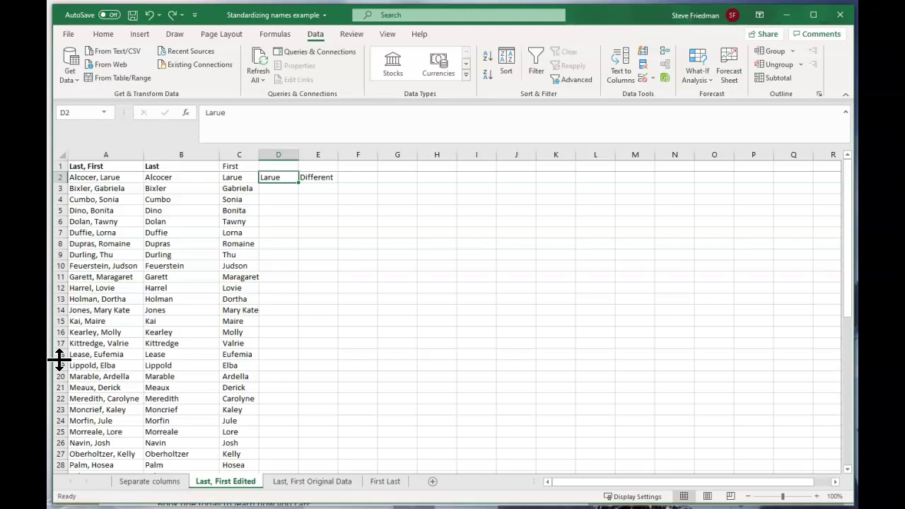
Step: Enter =TRIM(C2) in D2 and fill it down column D
text(=trim()
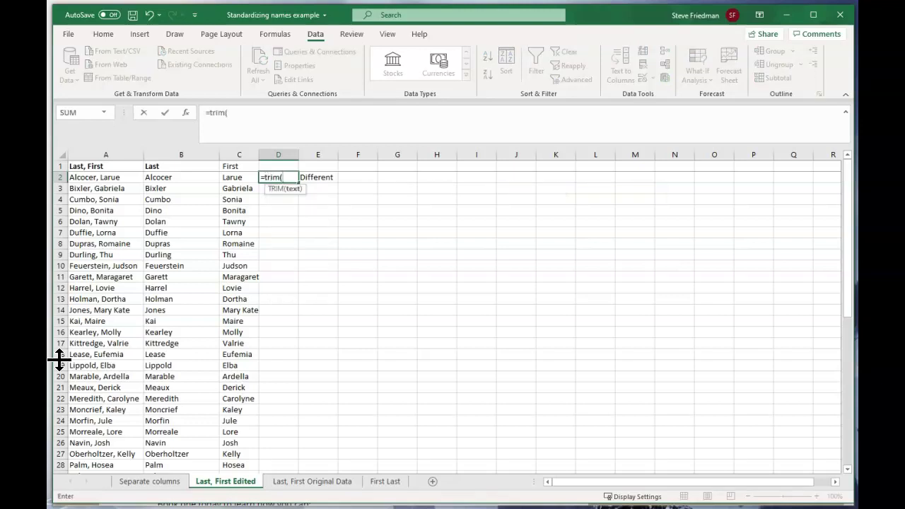
key(Left)
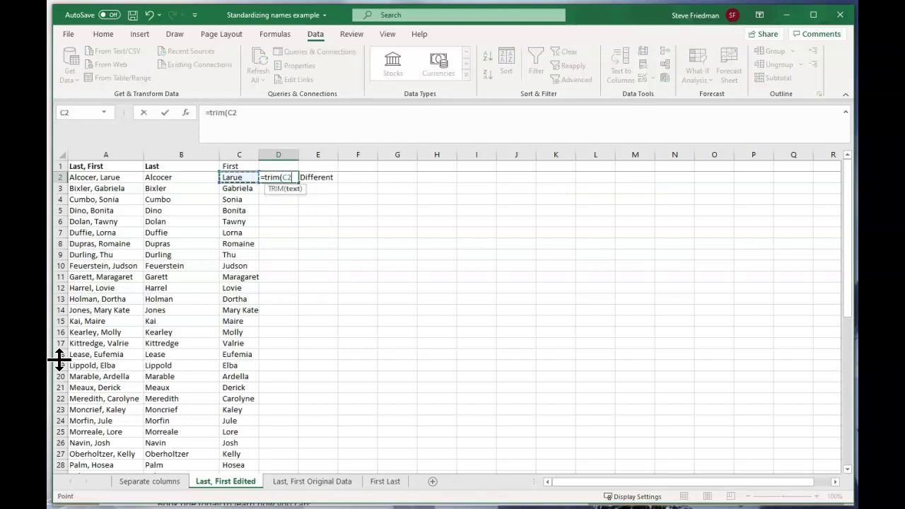
text())
key(ctrl+Return)
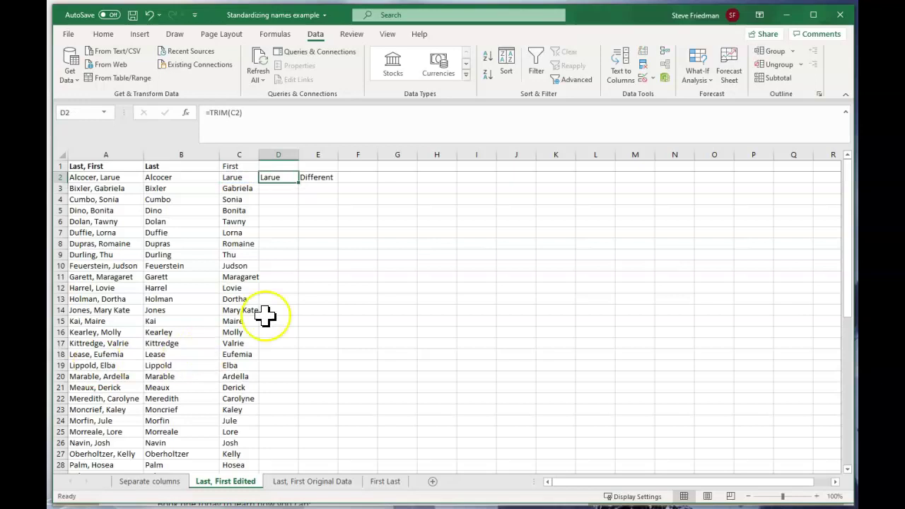
double_click(299, 182)
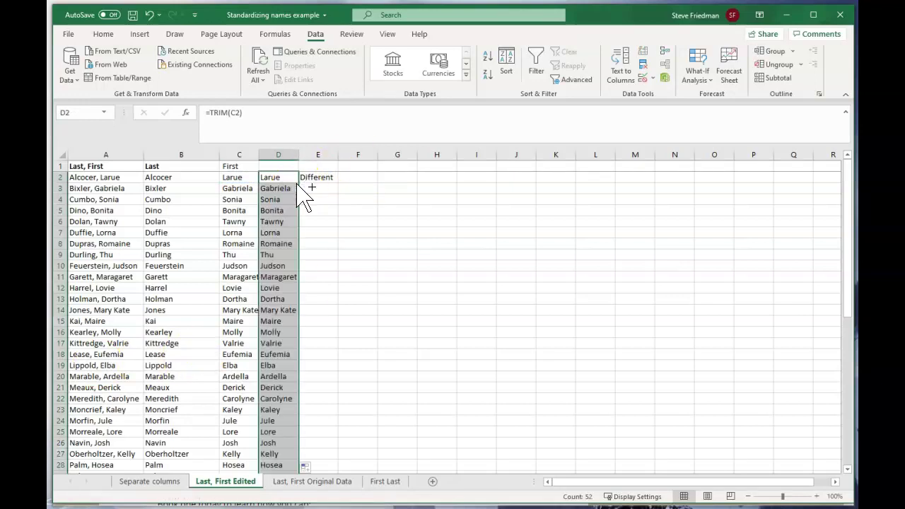
Step: Paste the trimmed names into column C as values only
key(ctrl+c)
click(230, 177)
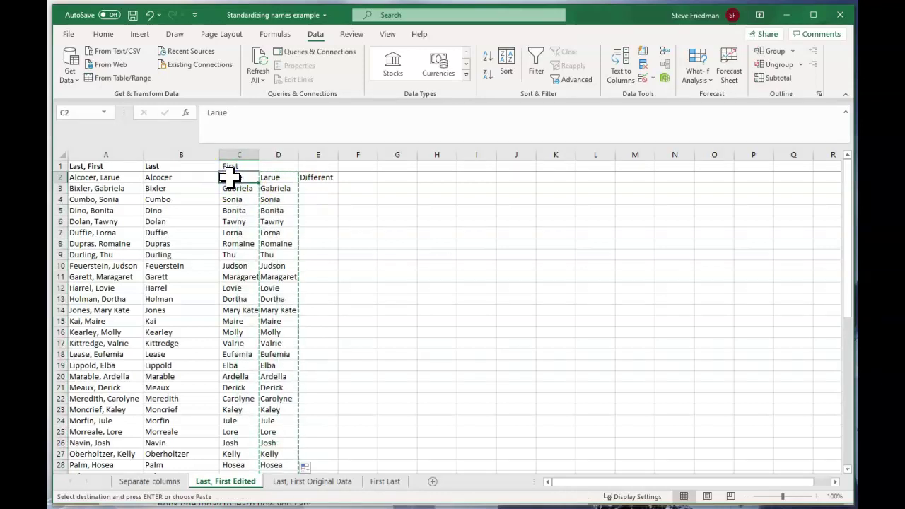
right_click(230, 177)
click(279, 252)
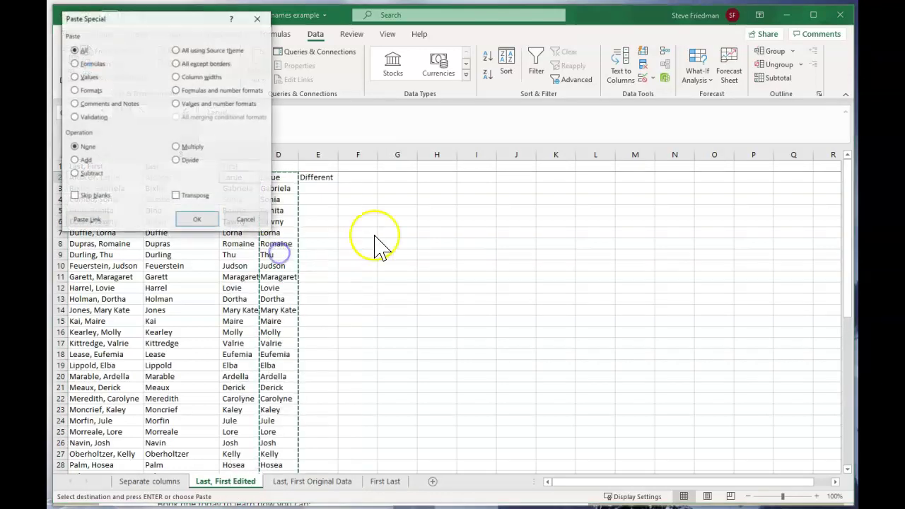
click(75, 77)
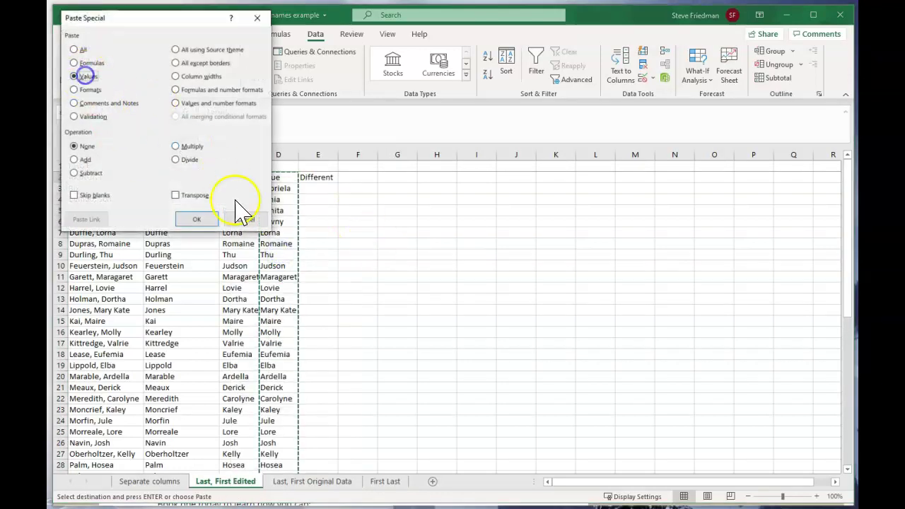
click(196, 219)
click(277, 179)
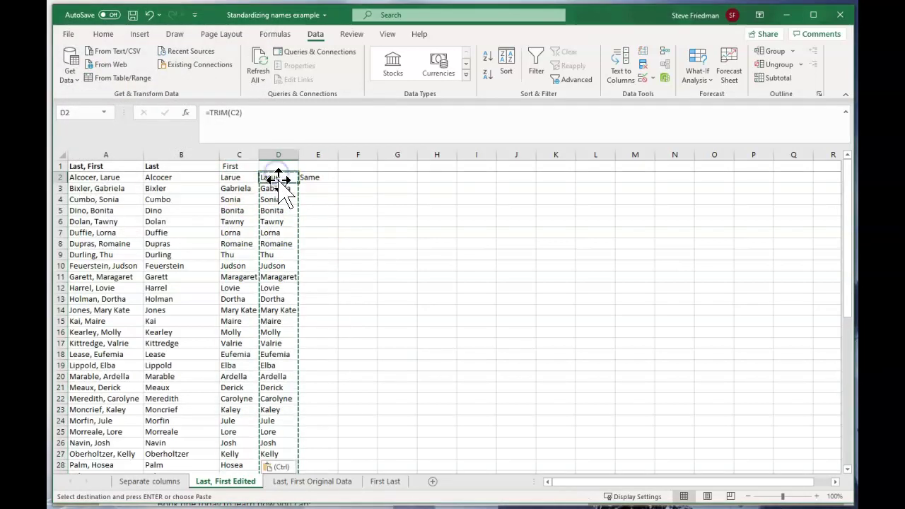
key(Escape)
Step: Enter Larue in cell D2
text(L)
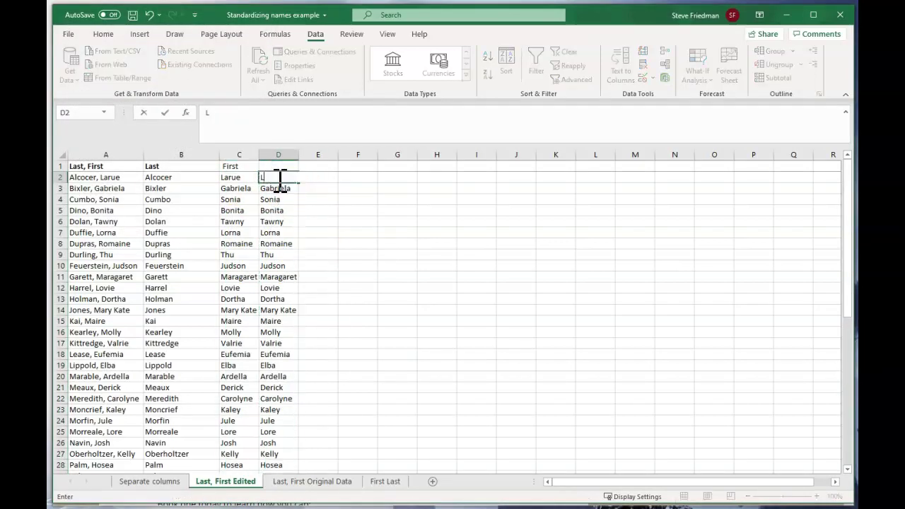
text(arue)
key(Return)
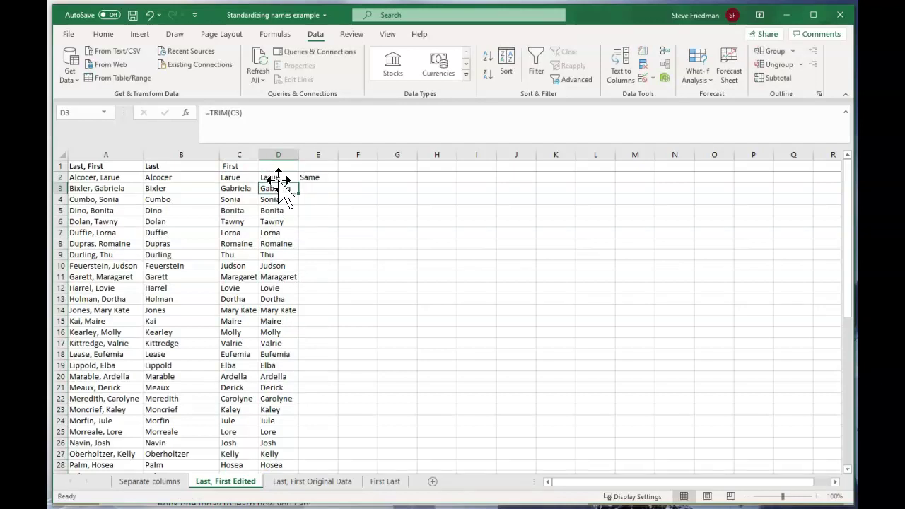
key(Up)
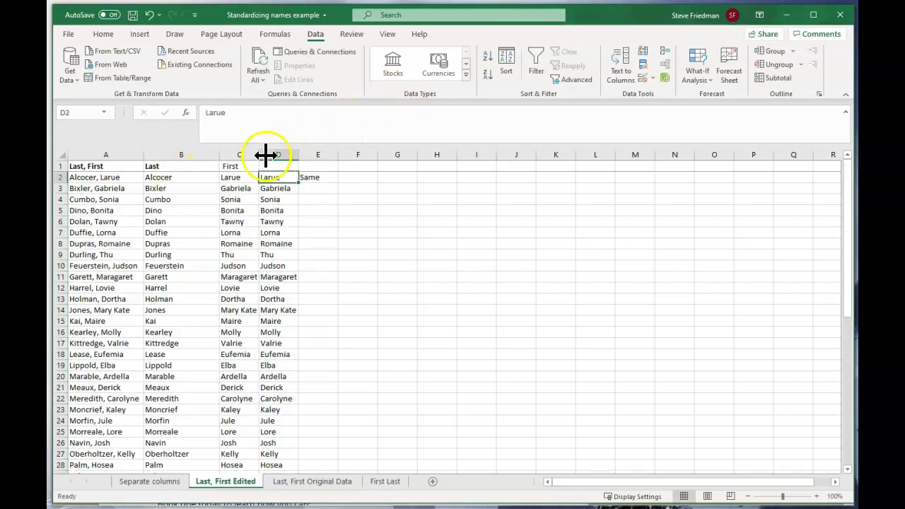
Step: Delete helper columns D and E
drag(264, 154, 320, 154)
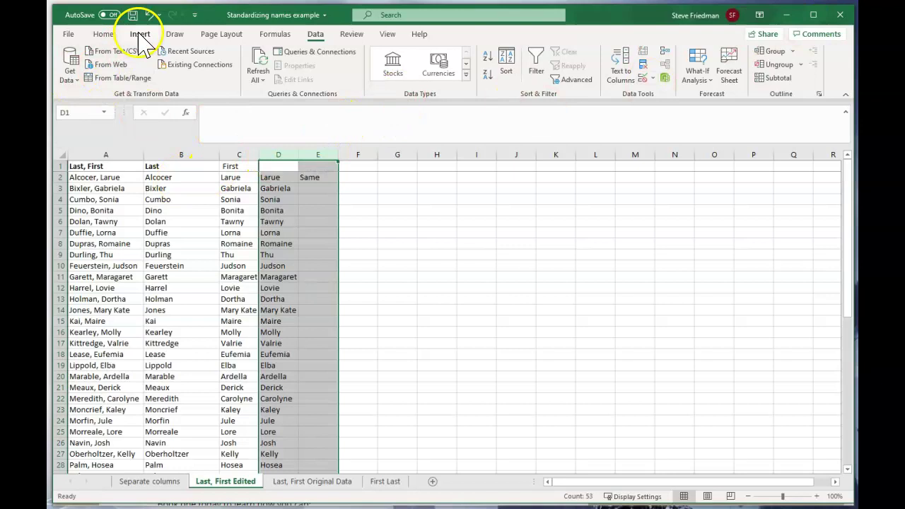
click(103, 34)
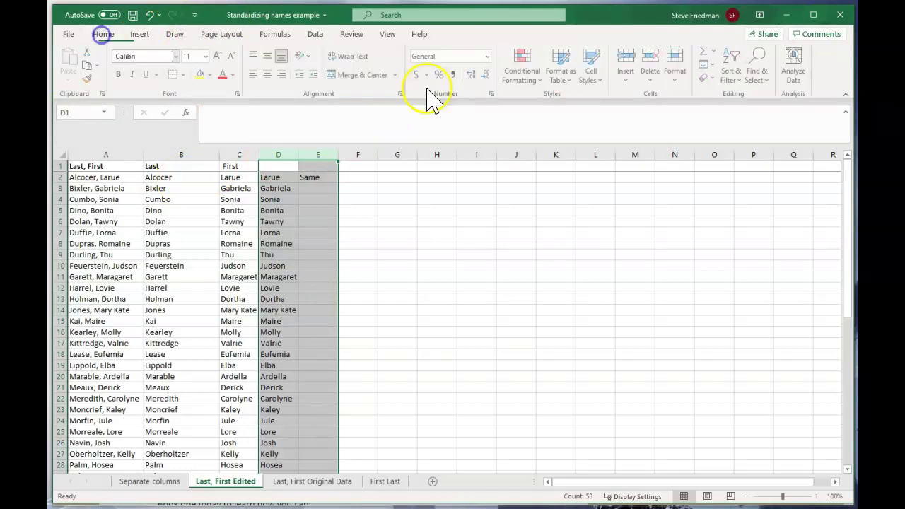
click(651, 59)
click(375, 269)
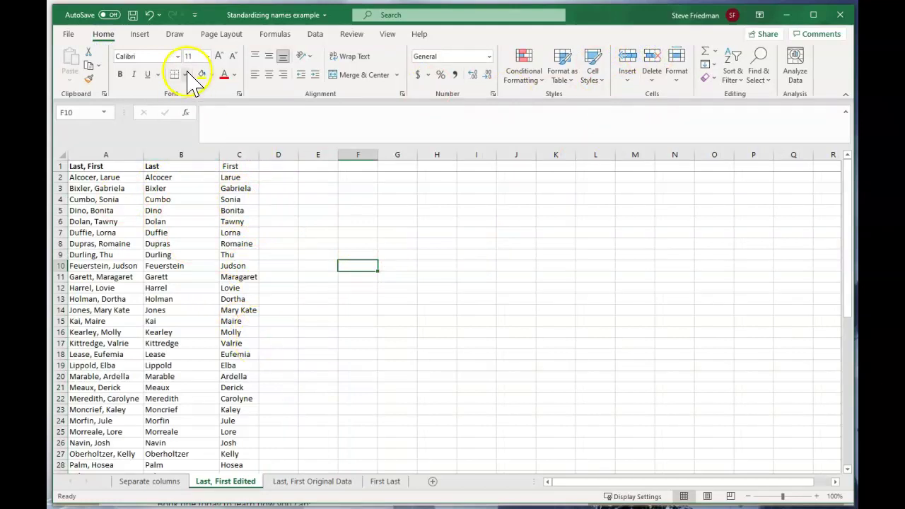
Step: Move the First column so it sits before the Last column
click(241, 154)
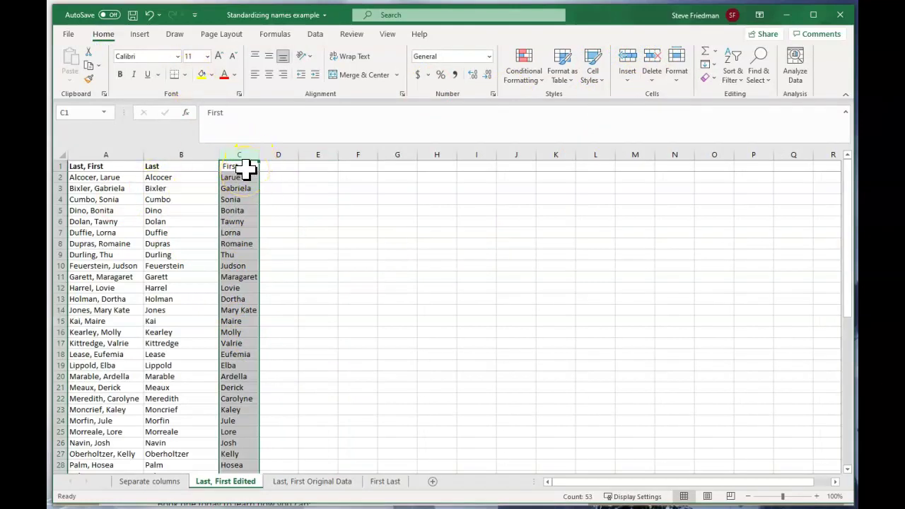
key(ctrl+c)
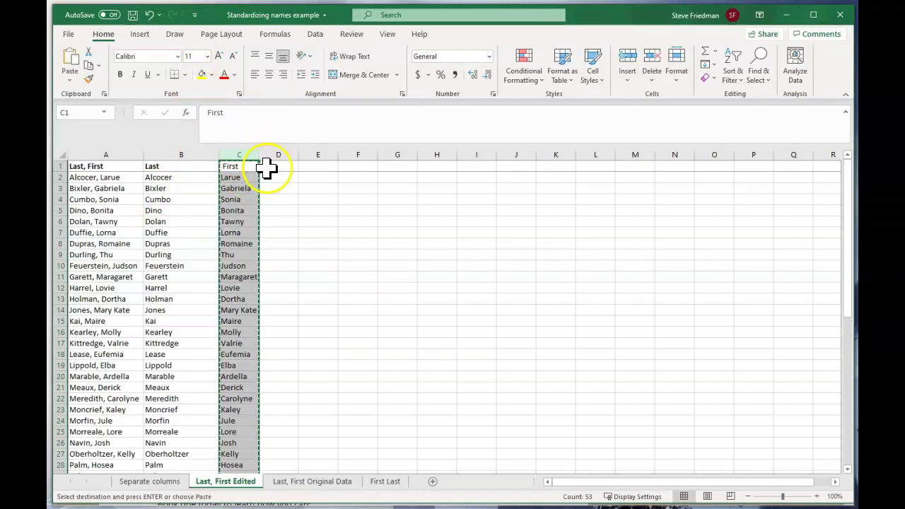
click(183, 154)
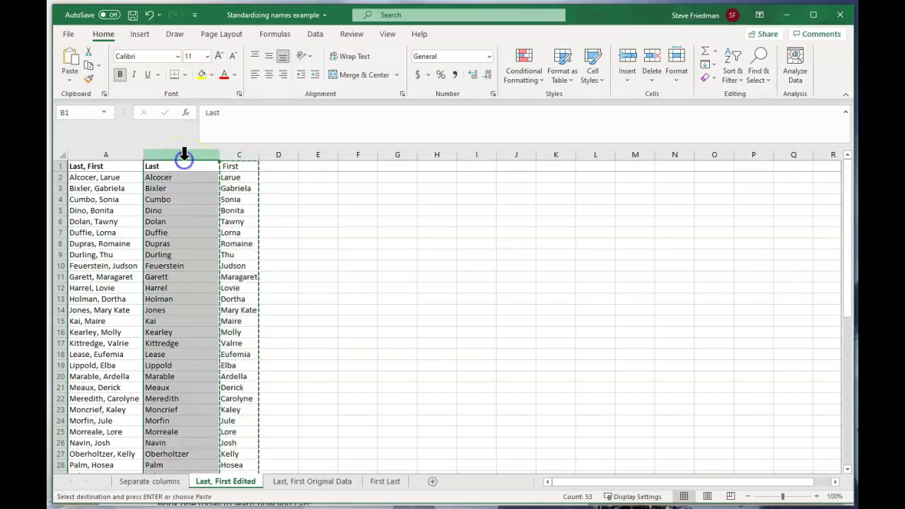
click(630, 53)
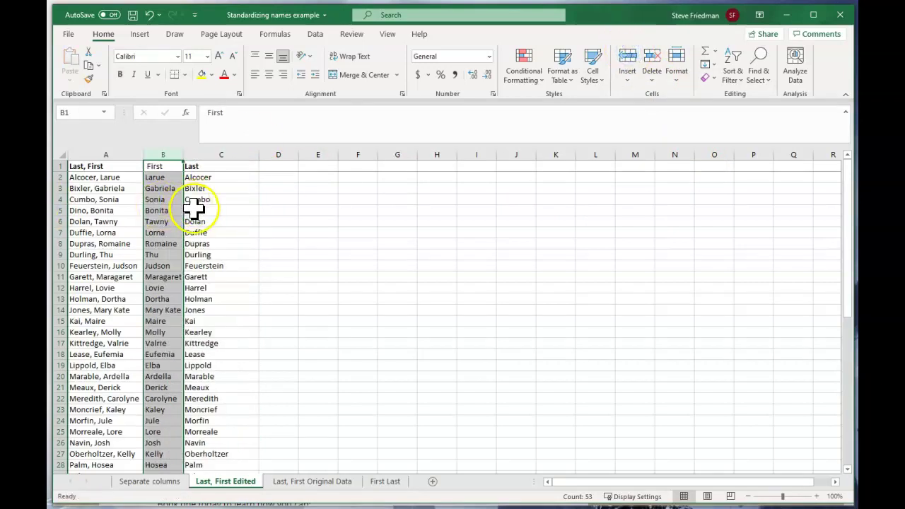
click(319, 256)
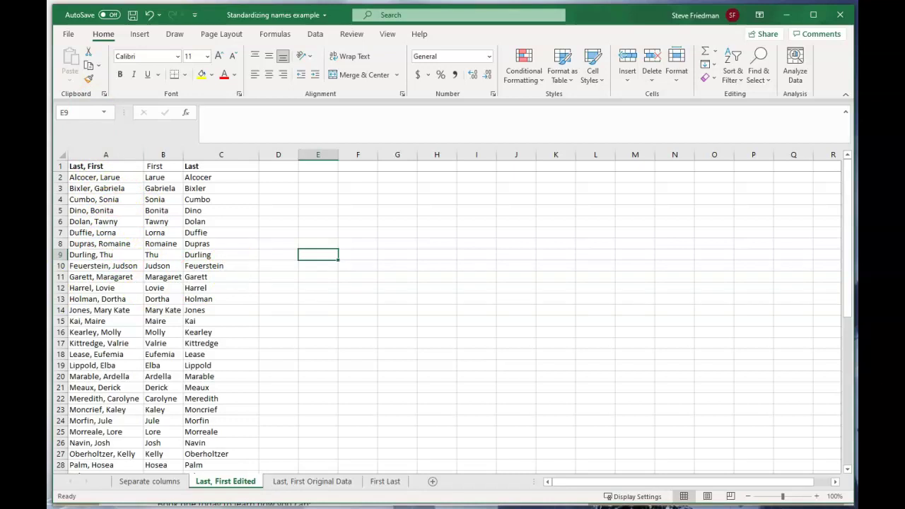
Step: Duplicate the First Last sheet with Move or Copy, creating a copy
click(385, 481)
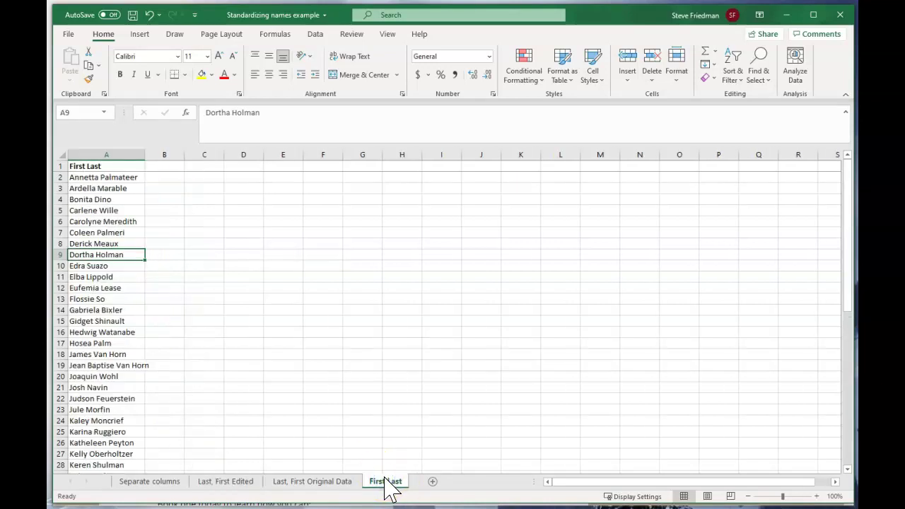
click(378, 482)
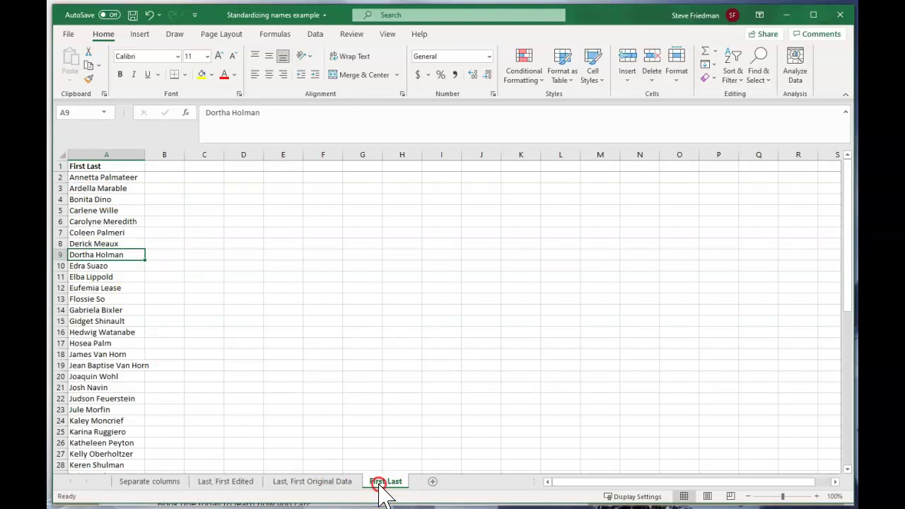
right_click(379, 482)
click(412, 371)
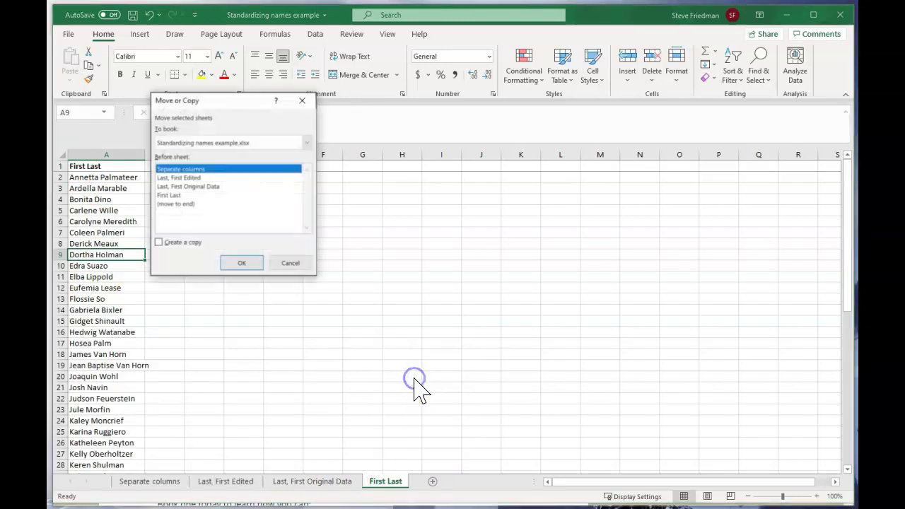
click(175, 195)
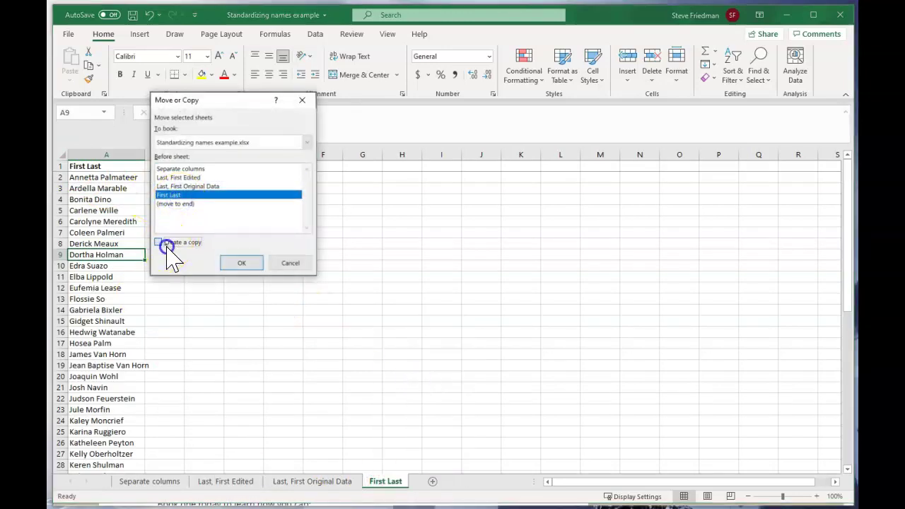
click(168, 243)
click(241, 263)
Step: Rename the original sheet to 'First Last Original'
click(444, 481)
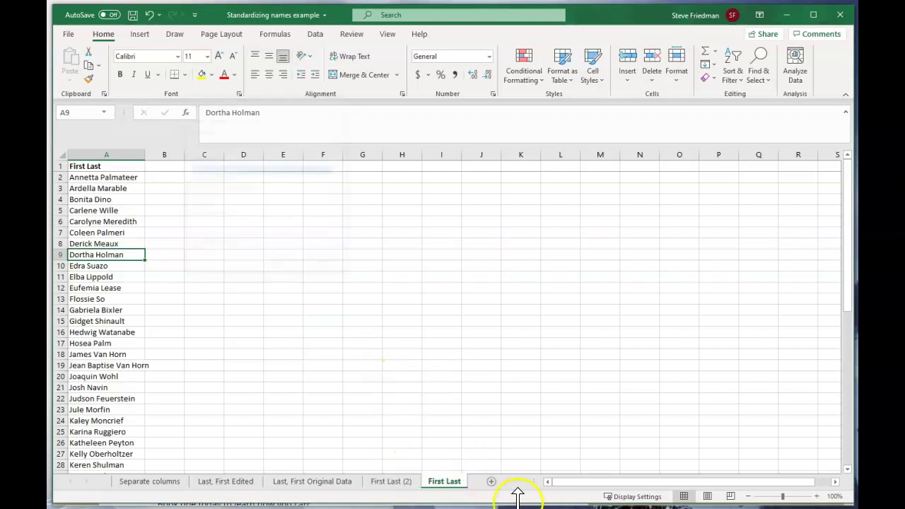
right_click(443, 481)
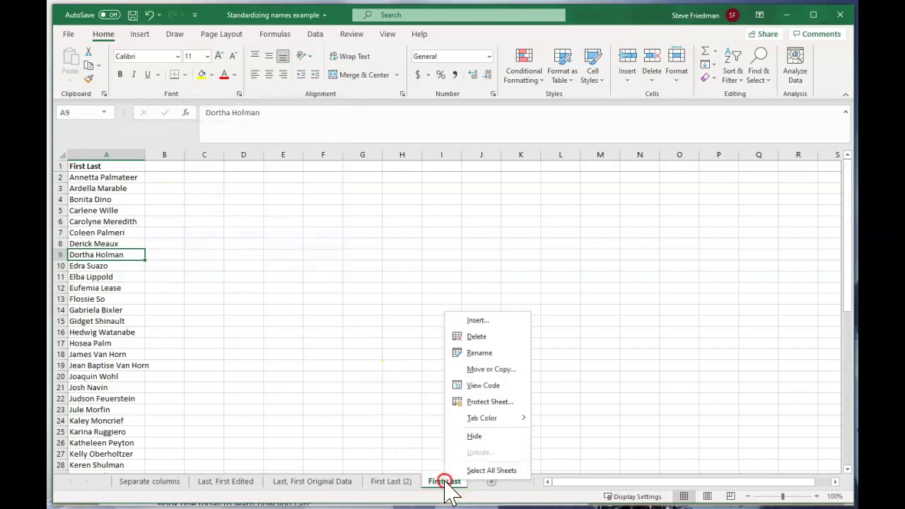
click(485, 353)
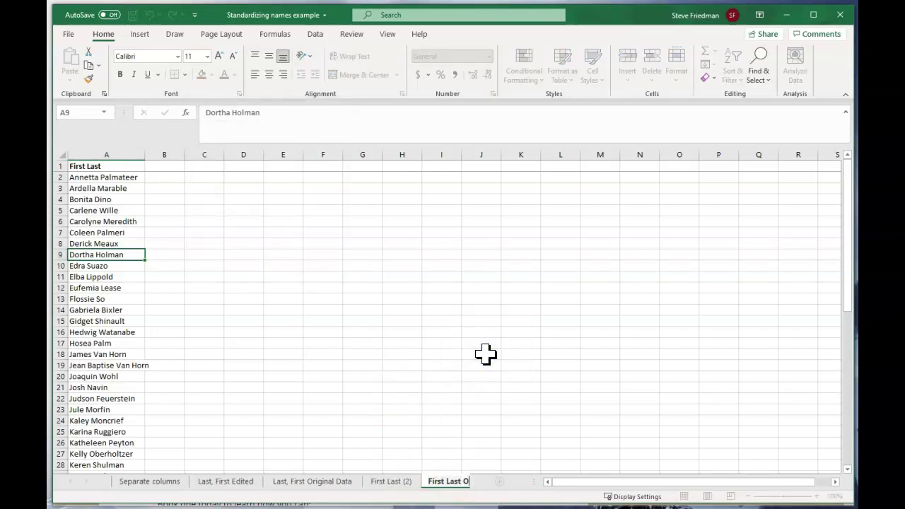
text(Original)
key(Return)
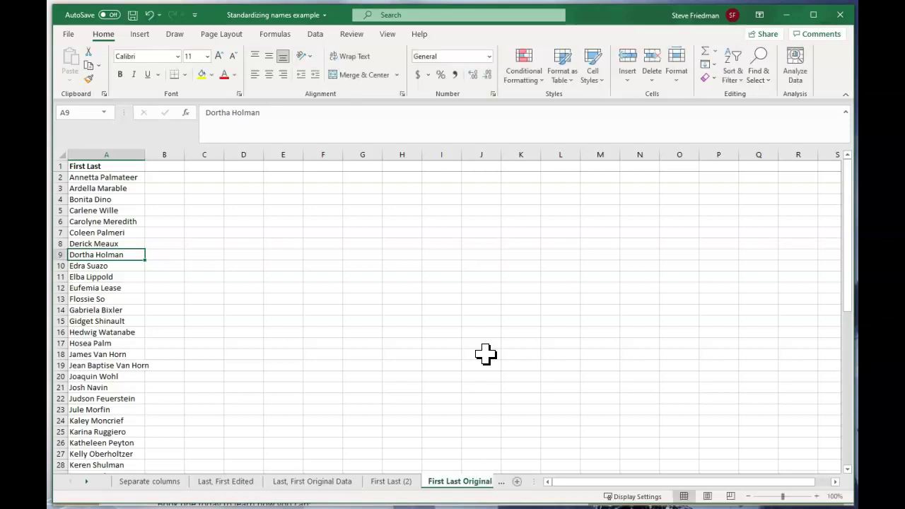
Step: Rename the copied sheet from 'First Last (2)' to 'First Last Edited'
right_click(396, 486)
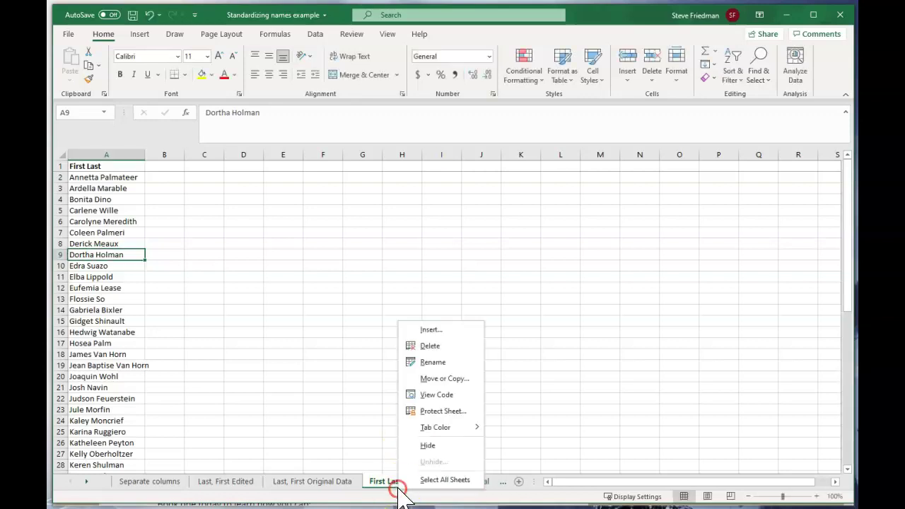
click(431, 360)
key(BackSpace)
key(BackSpace)
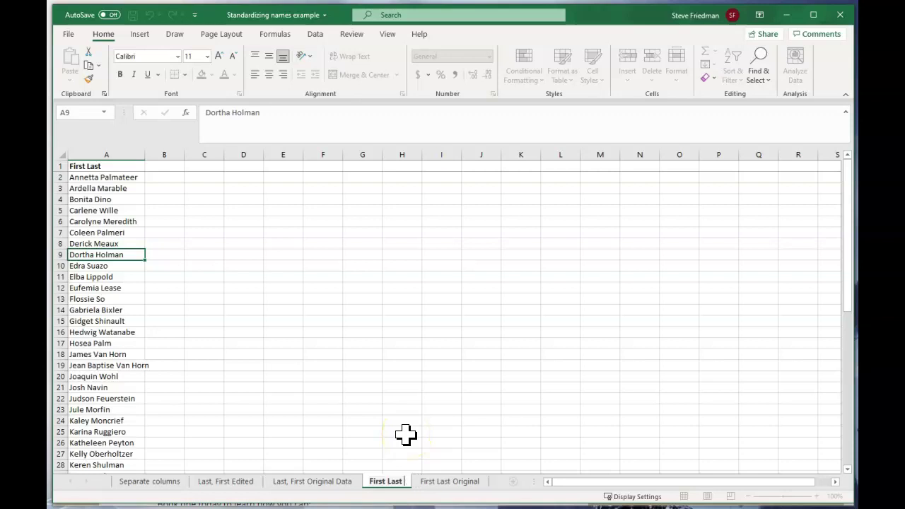
text(Edited)
key(Return)
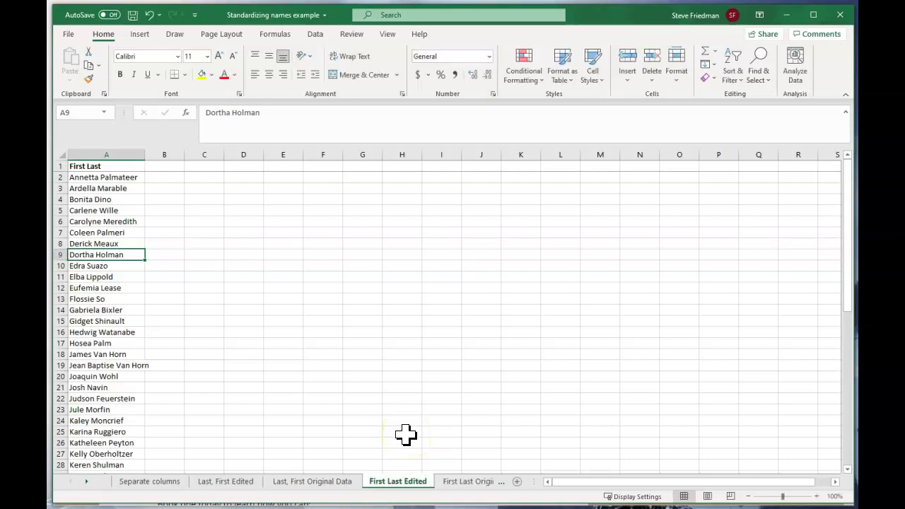
Step: Copy the names from column A into column B
click(102, 148)
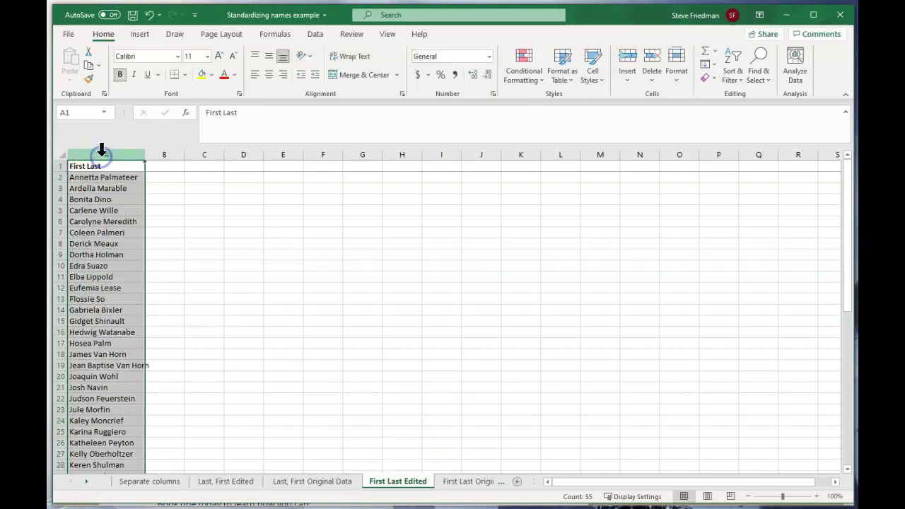
key(ctrl+c)
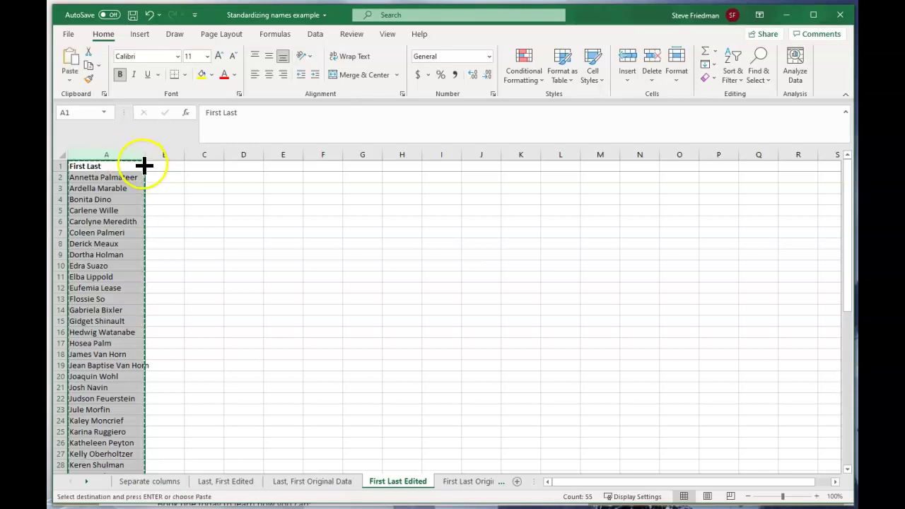
click(172, 162)
key(ctrl+v)
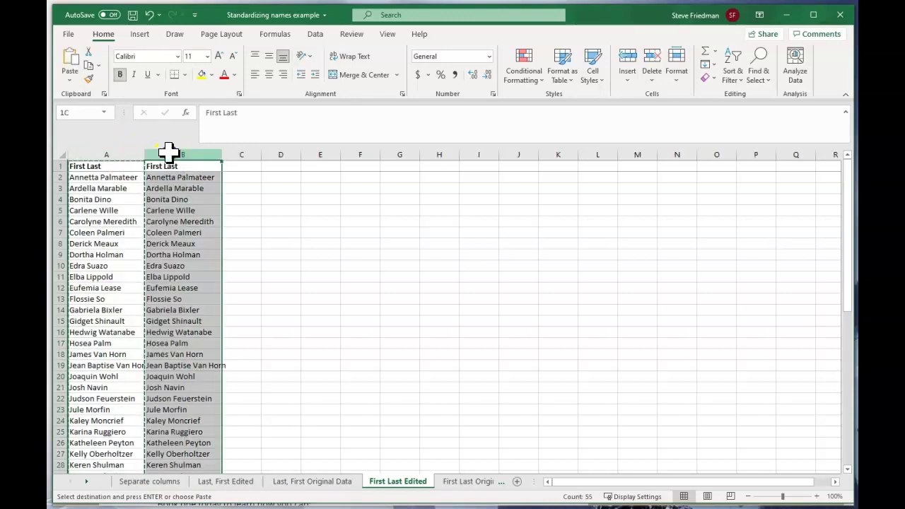
Step: Split column B's names at spaces instead of commas with Text to Columns
click(315, 34)
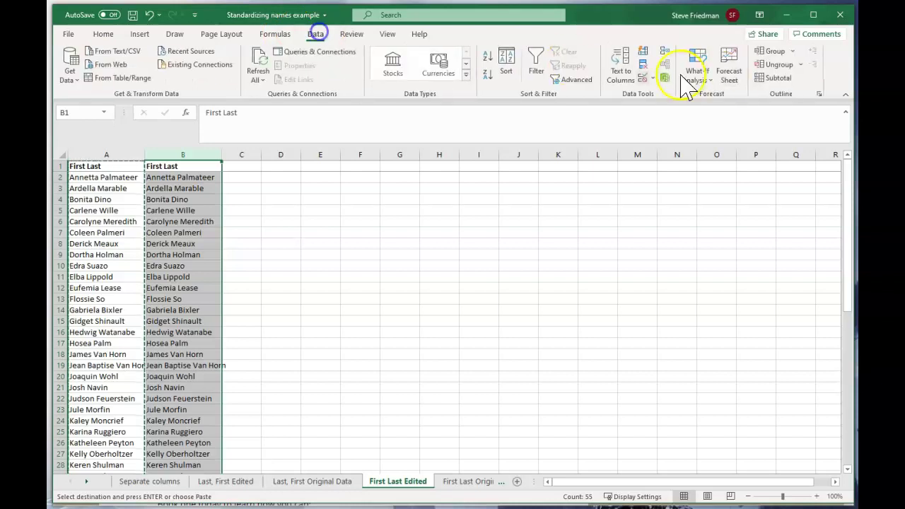
click(622, 64)
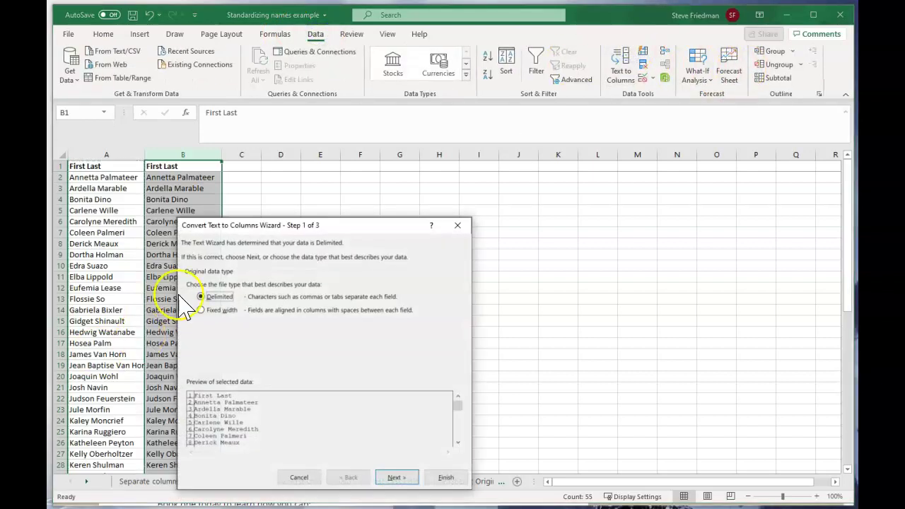
click(396, 477)
click(191, 309)
click(190, 323)
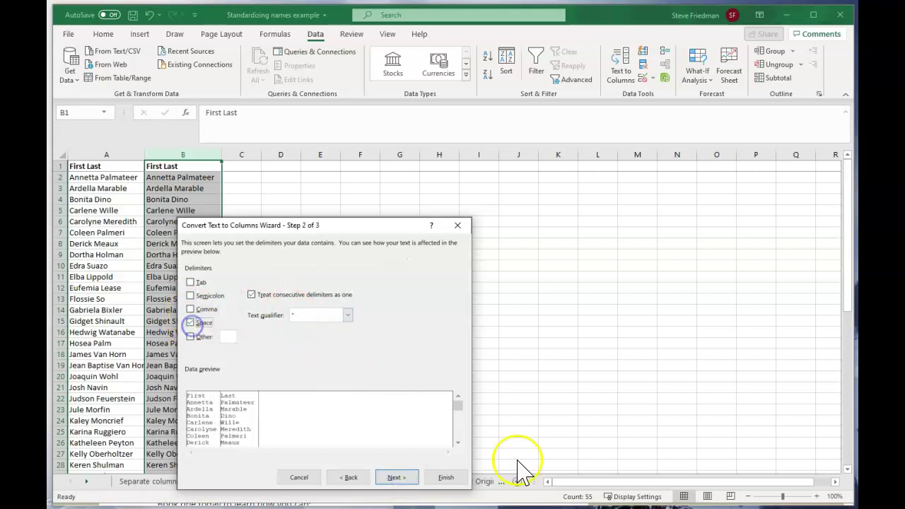
click(401, 477)
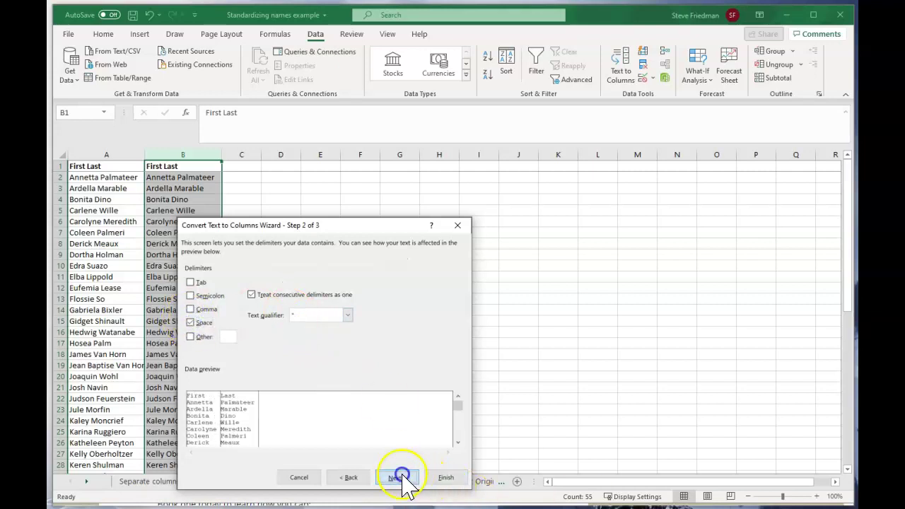
click(452, 475)
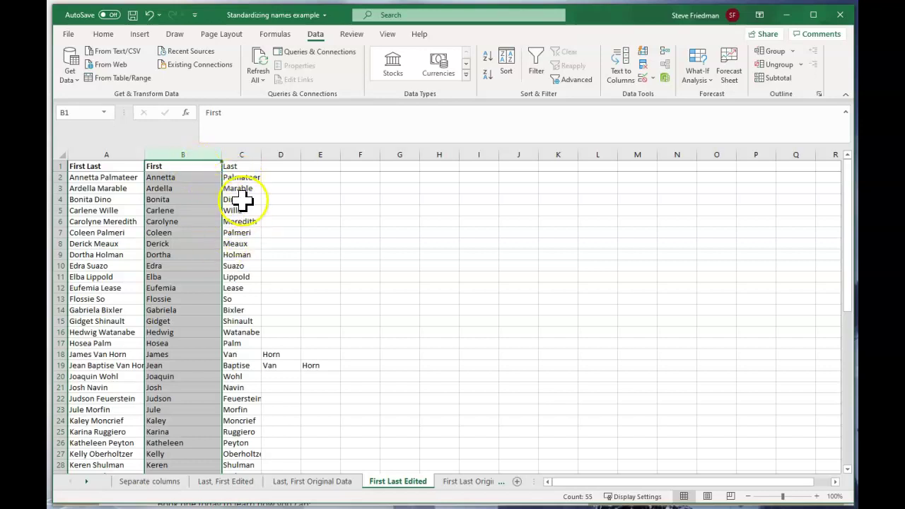
scroll(249, 204, down, 7)
scroll(347, 208, down, 3)
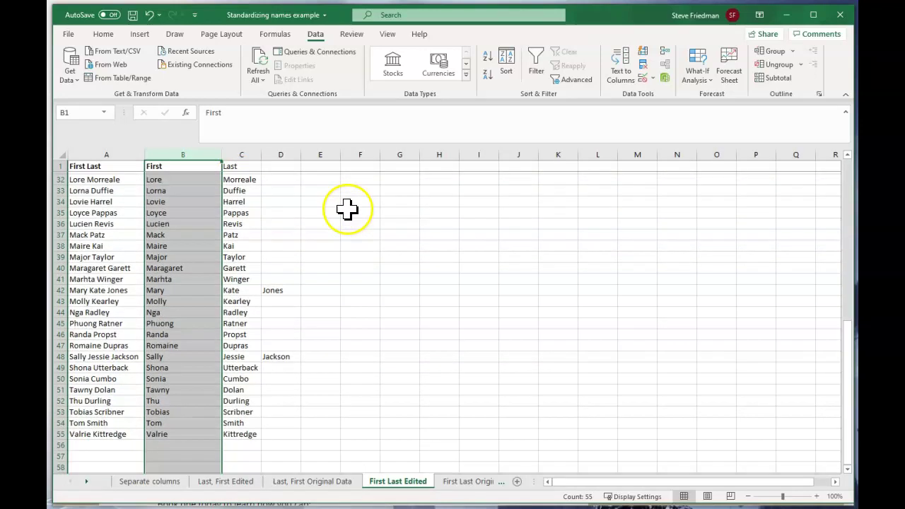
scroll(347, 209, down, 4)
scroll(347, 210, up, 14)
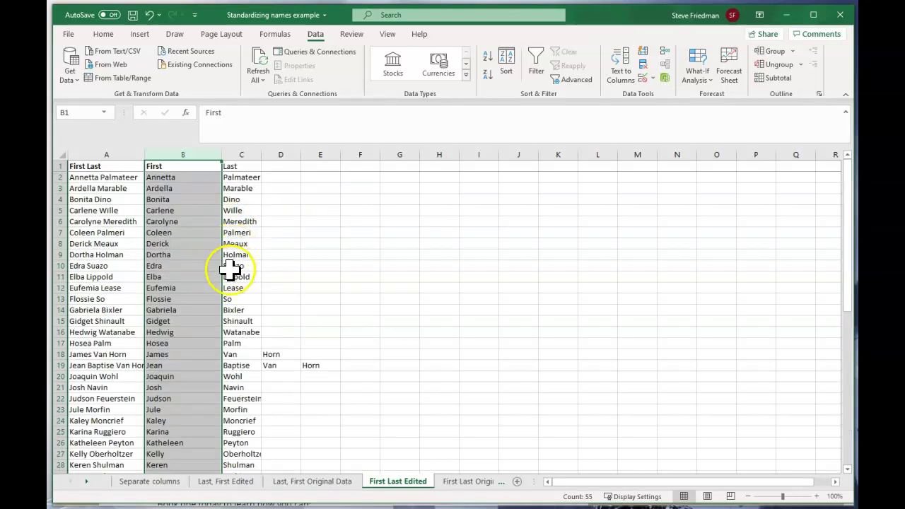
scroll(212, 205, down, 5)
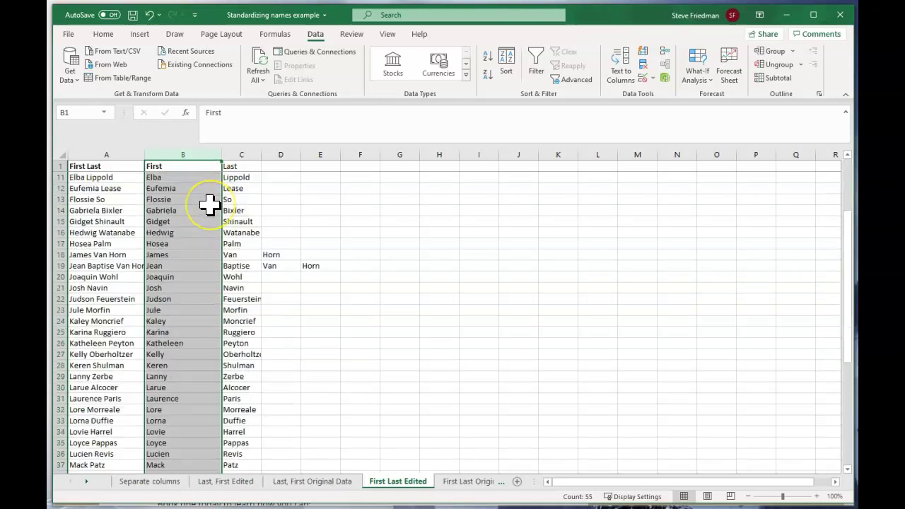
scroll(209, 204, up, 5)
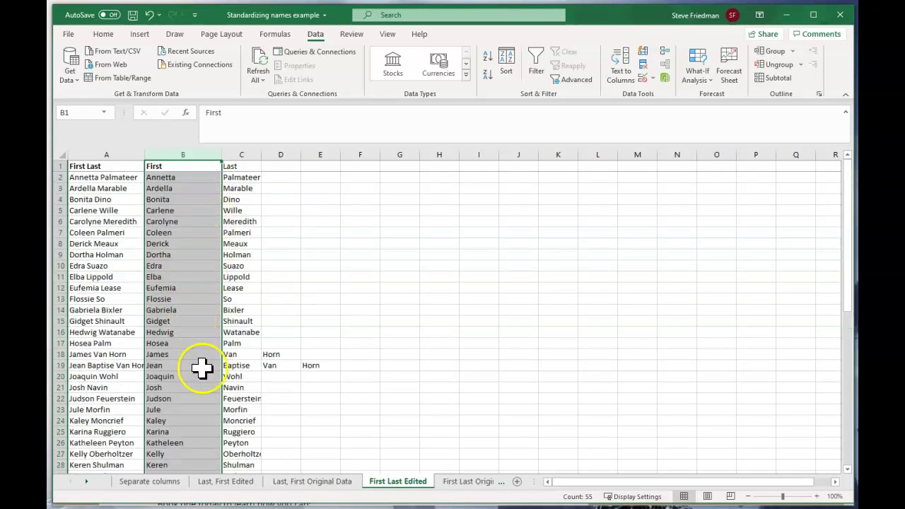
click(256, 352)
click(269, 354)
click(258, 353)
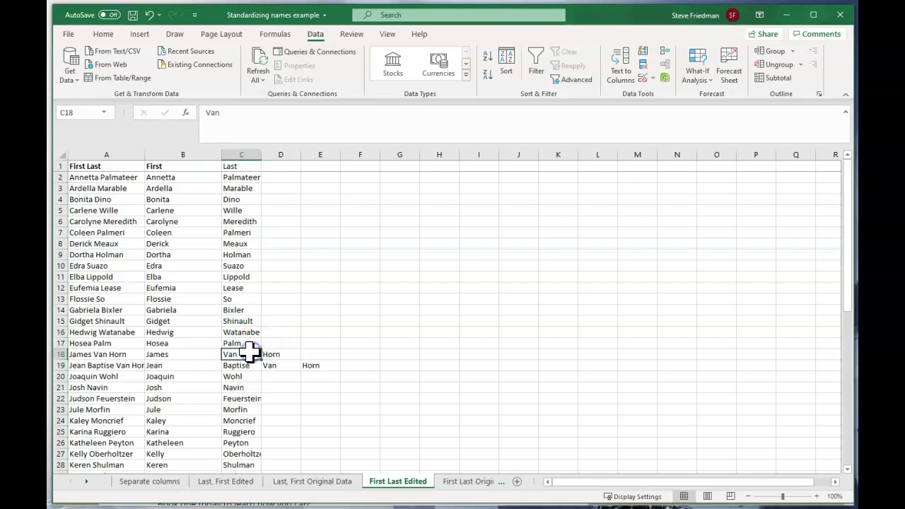
click(268, 353)
scroll(210, 364, down, 8)
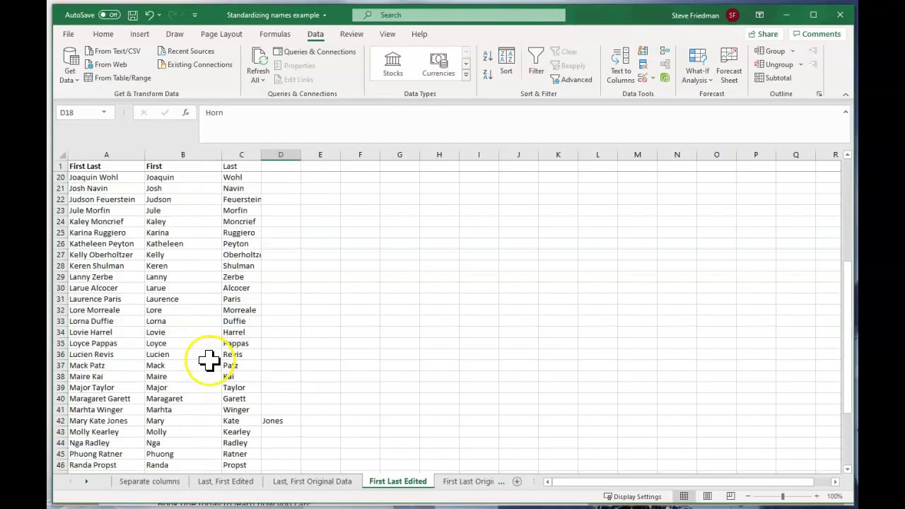
click(181, 354)
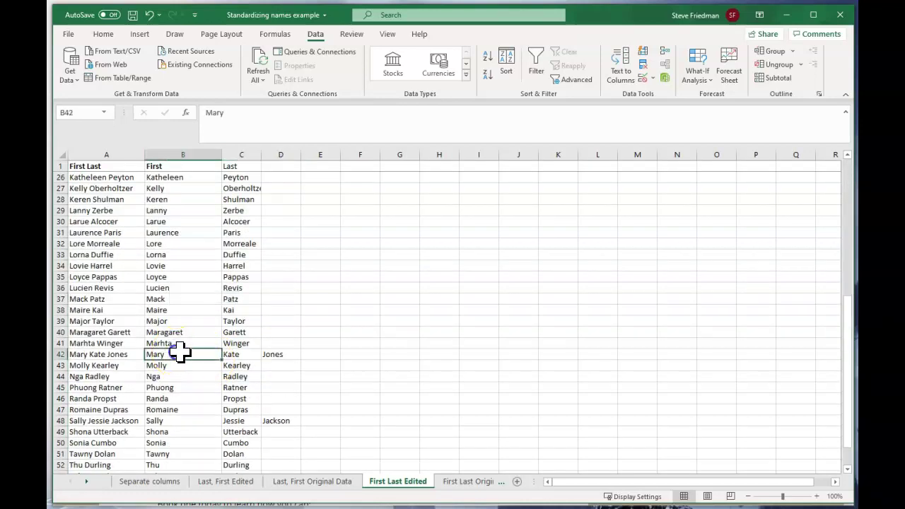
click(242, 354)
click(175, 354)
click(238, 353)
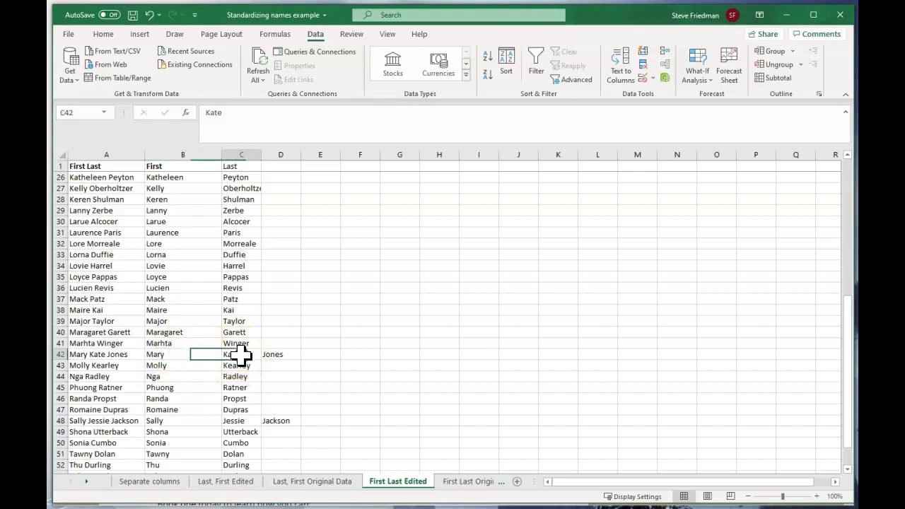
click(185, 355)
click(233, 356)
click(204, 351)
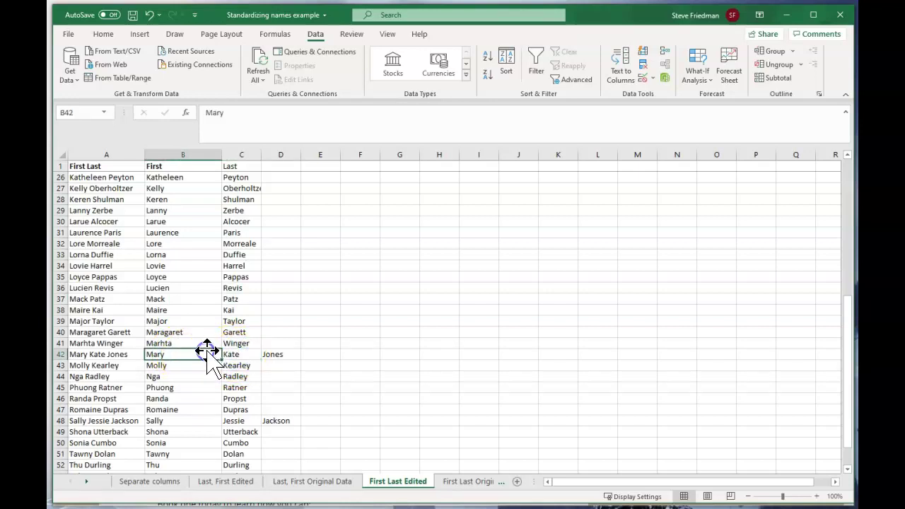
scroll(224, 332, up, 8)
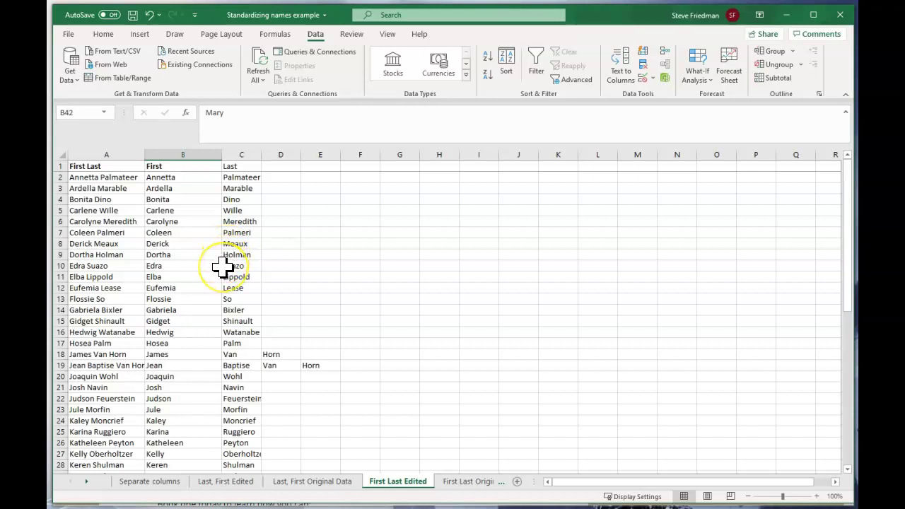
Step: Turn on filtering for the name table
scroll(223, 266, down, 1)
scroll(223, 266, up, 1)
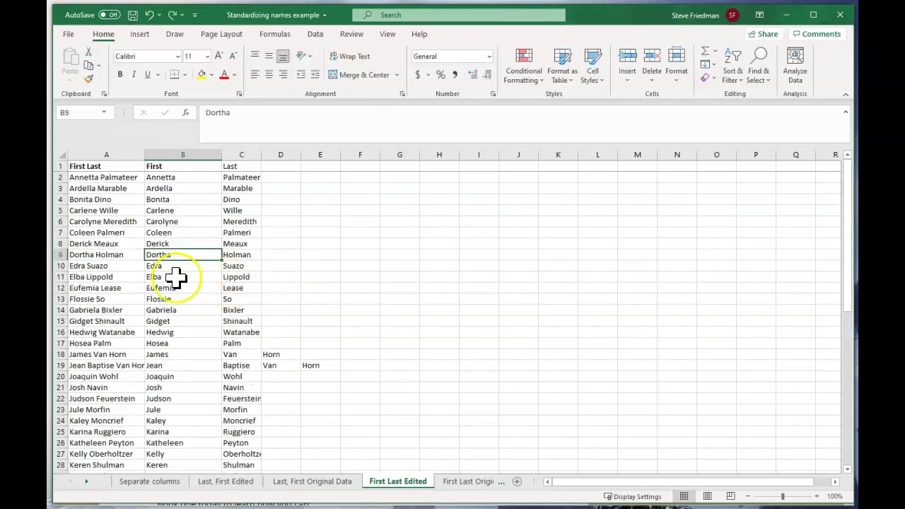
click(175, 277)
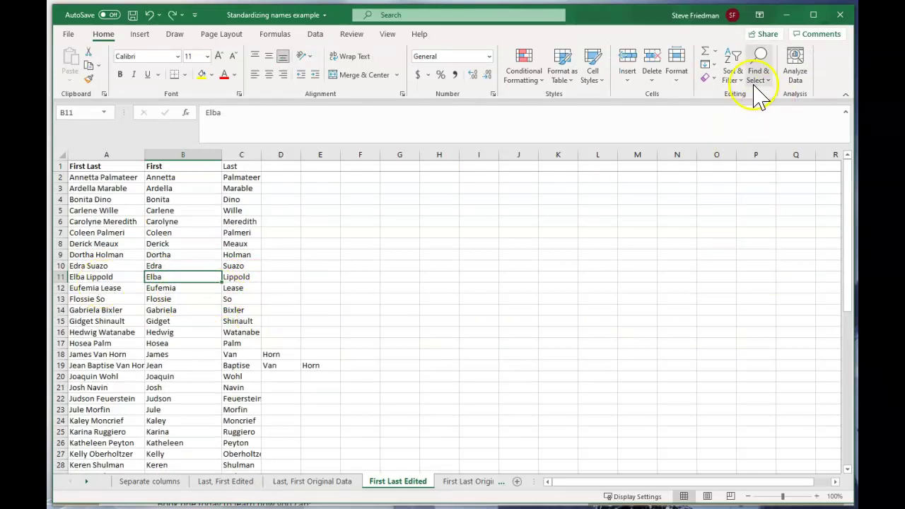
click(738, 69)
click(749, 138)
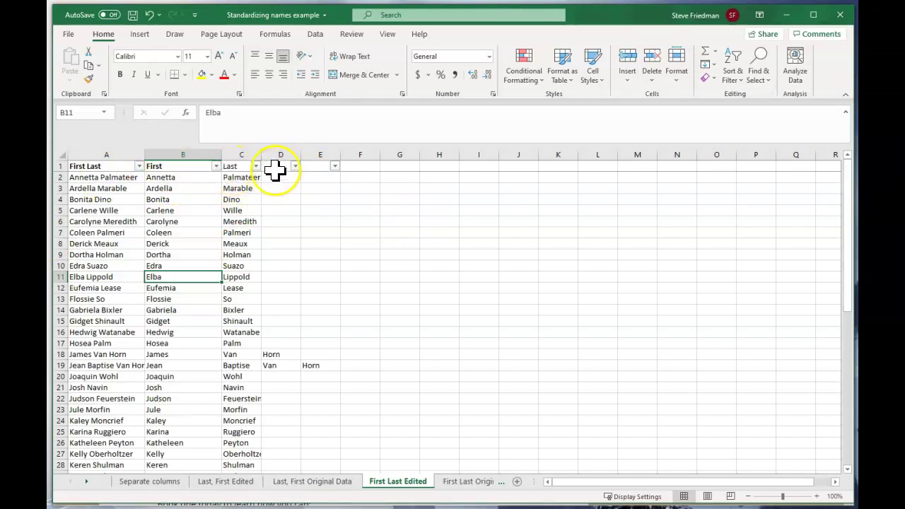
Step: Filter column D to exclude empty and (Blanks) entries, leaving rows 18, 19, 42 and 48
click(275, 168)
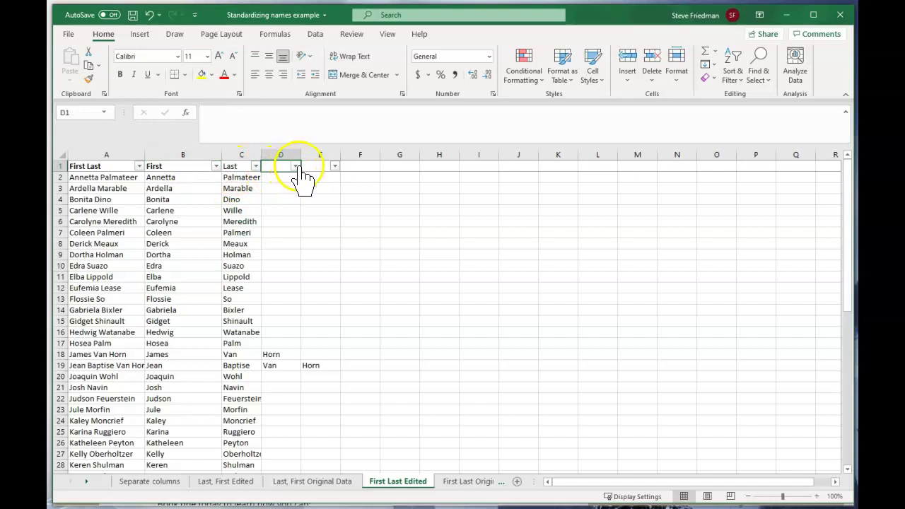
click(295, 166)
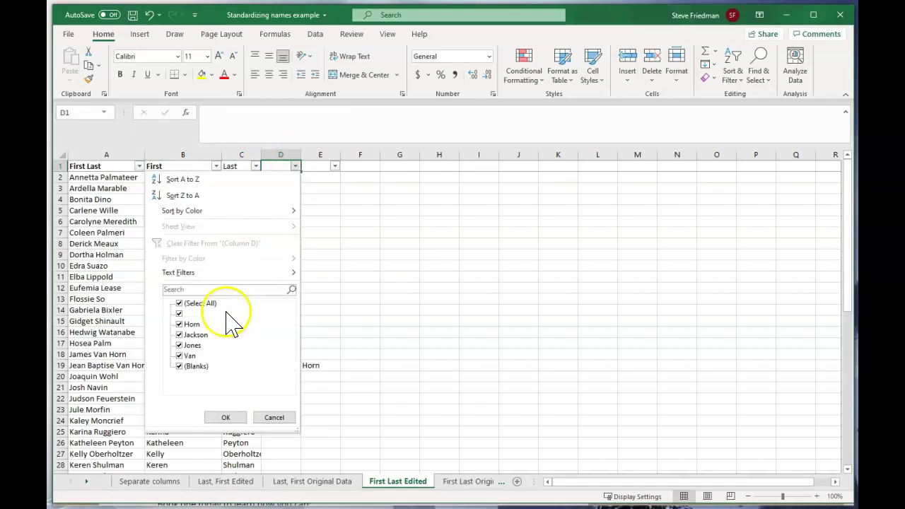
click(179, 313)
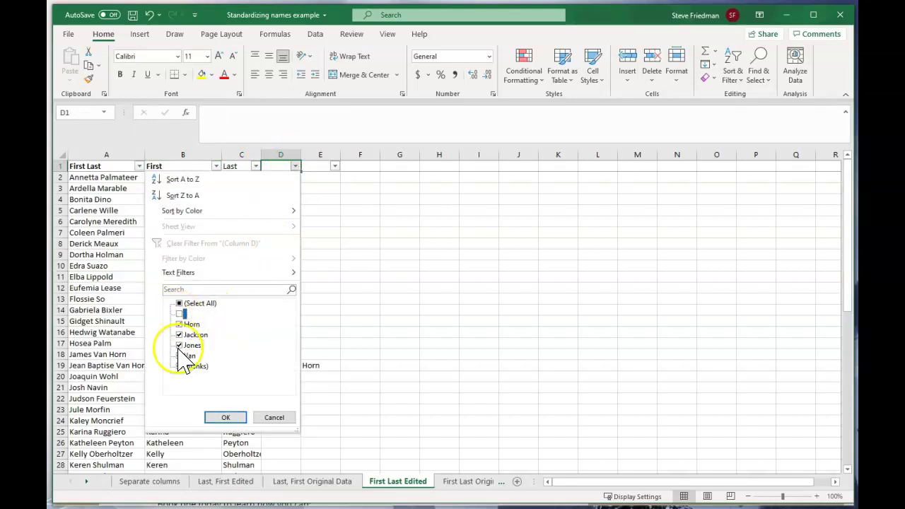
click(180, 367)
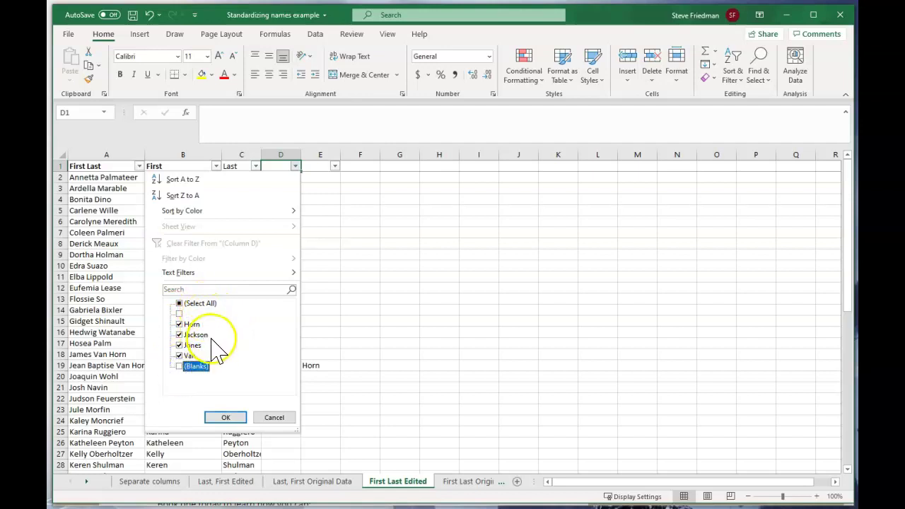
click(228, 417)
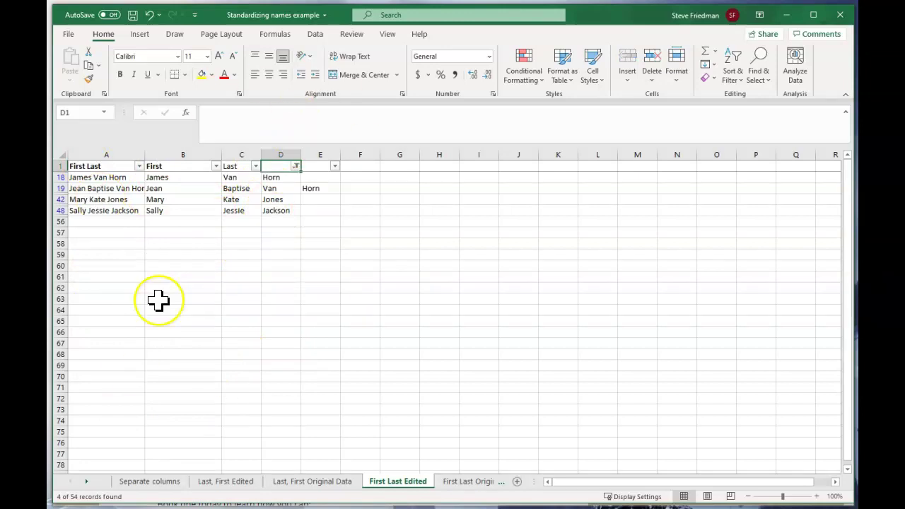
click(181, 177)
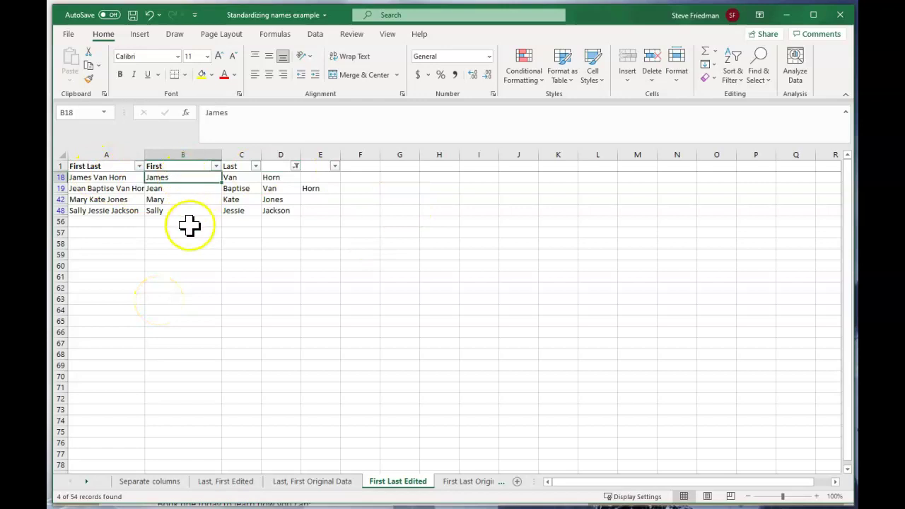
Step: Tag row 18 as 1F, 2L and row 19 as 2F, 2L in column G
key(Right)
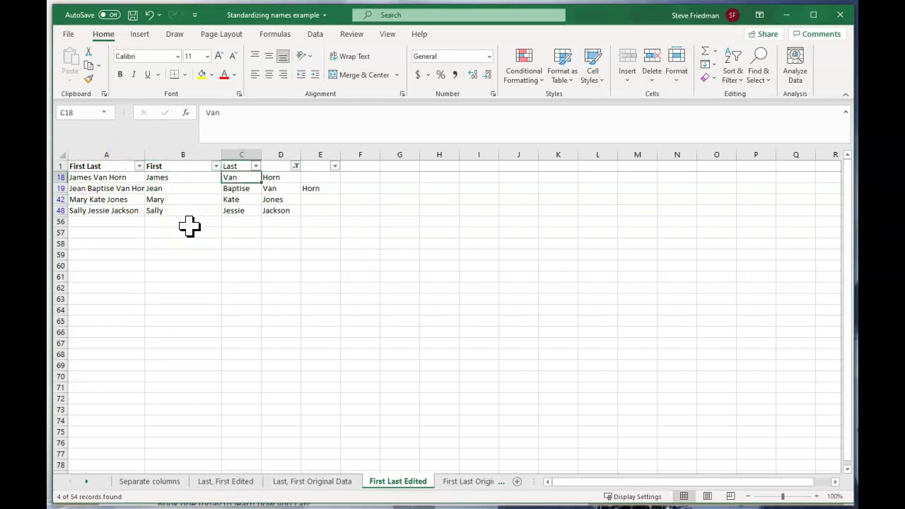
text(V)
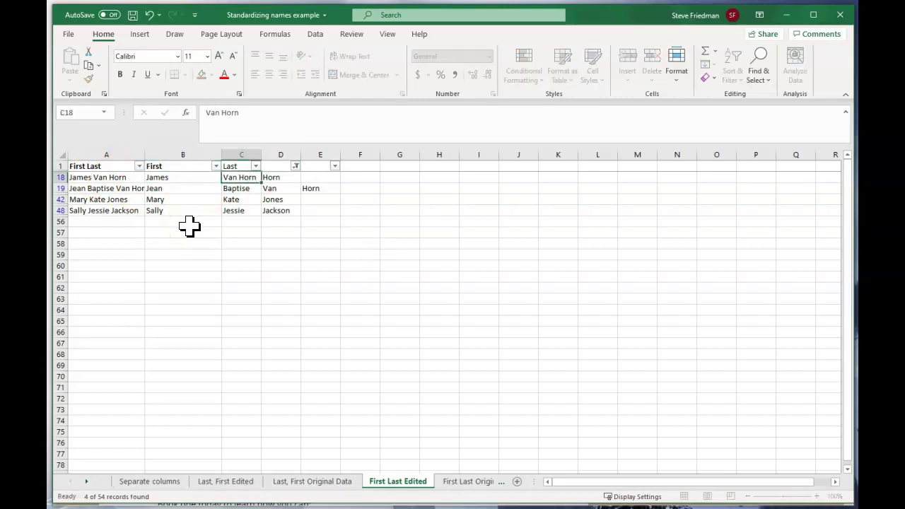
key(Escape)
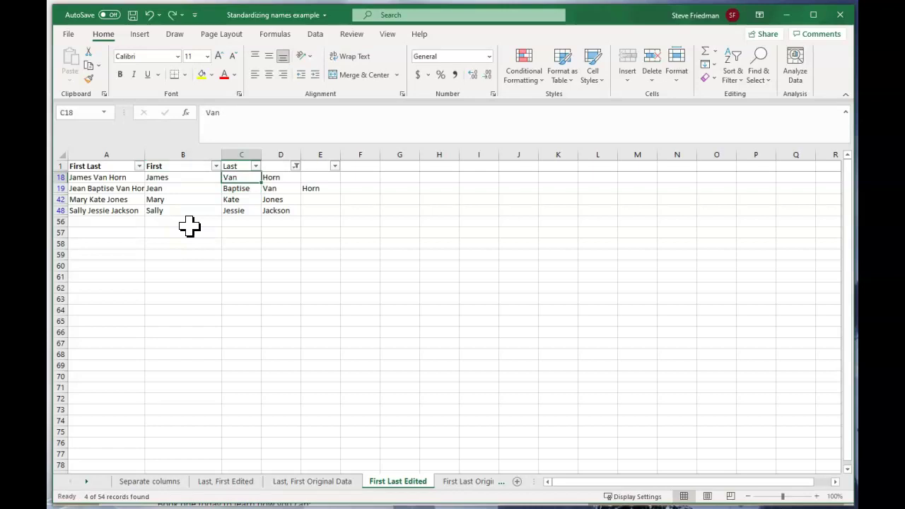
click(396, 178)
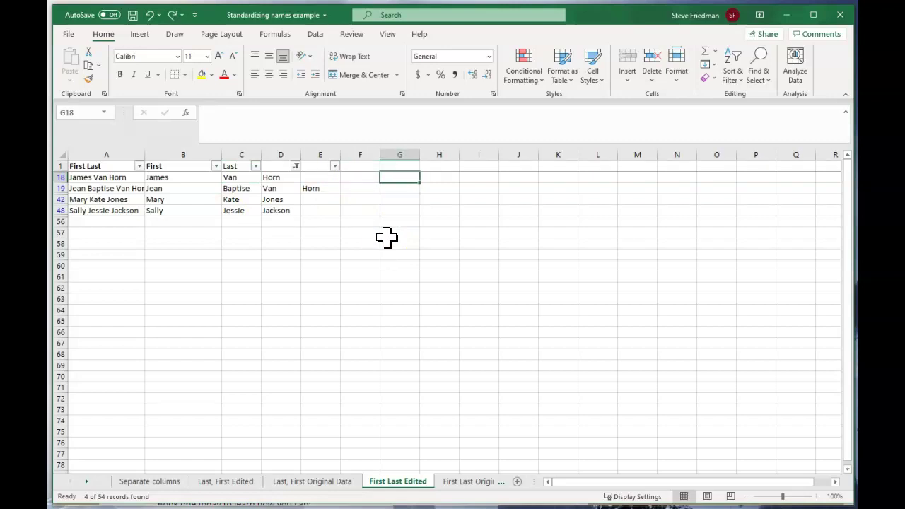
text(1F, 2L)
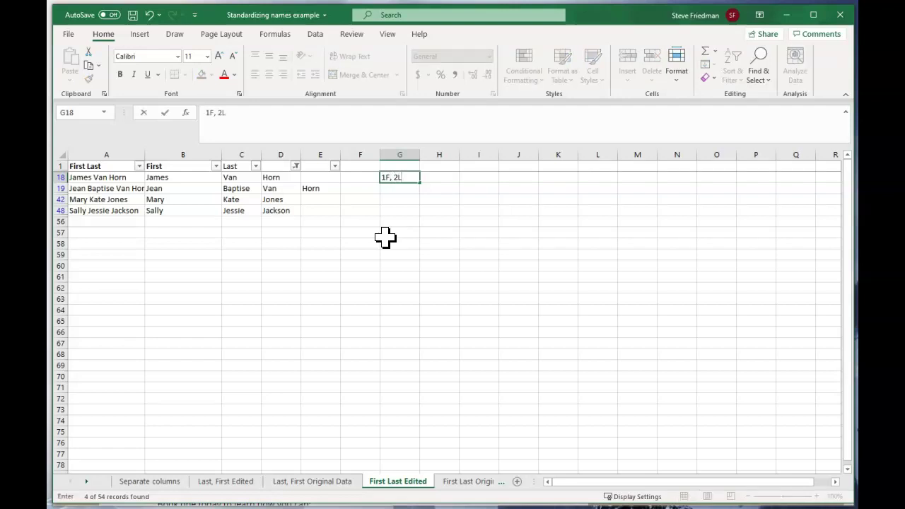
key(Return)
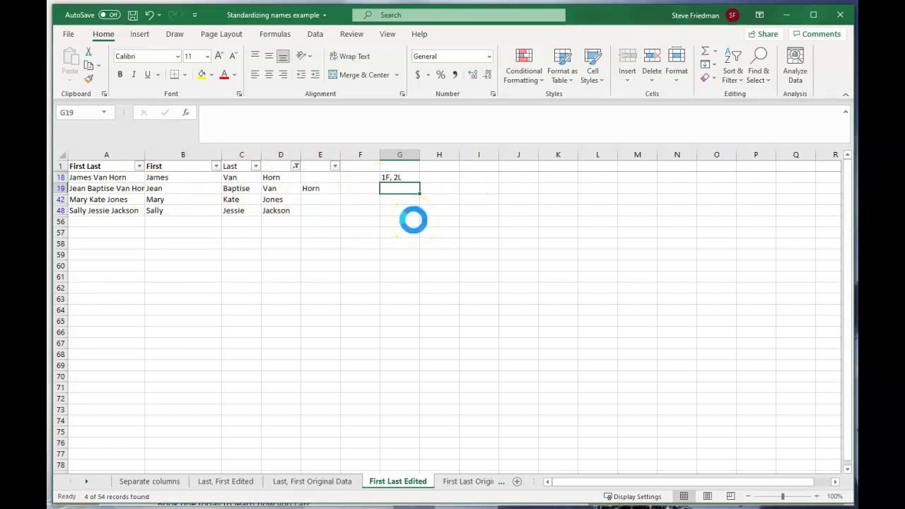
text(2F, 2L)
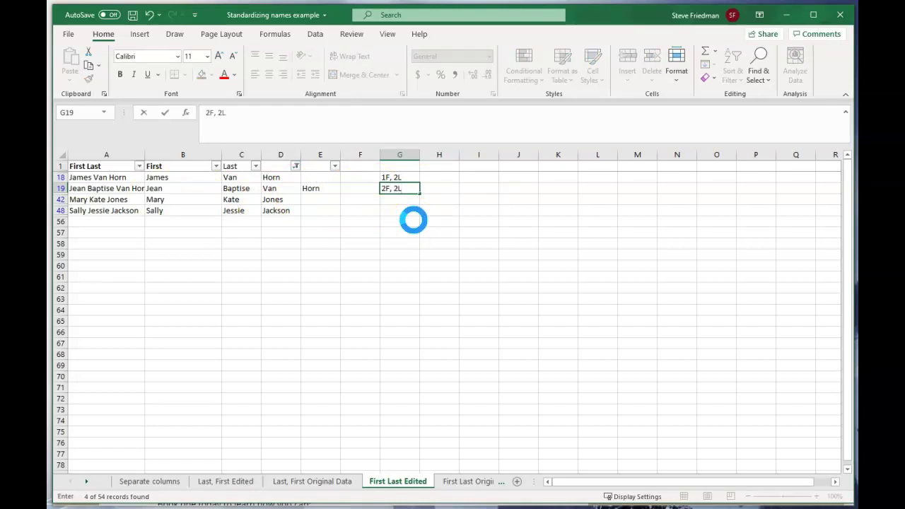
key(Return)
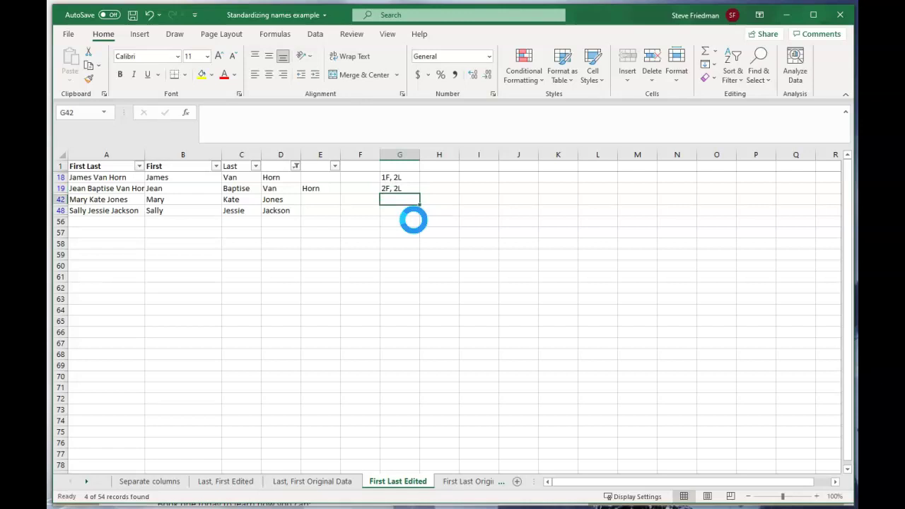
Step: Tag row 42 as 2F, 1L and copy that tag into G48
text(2F, 1L)
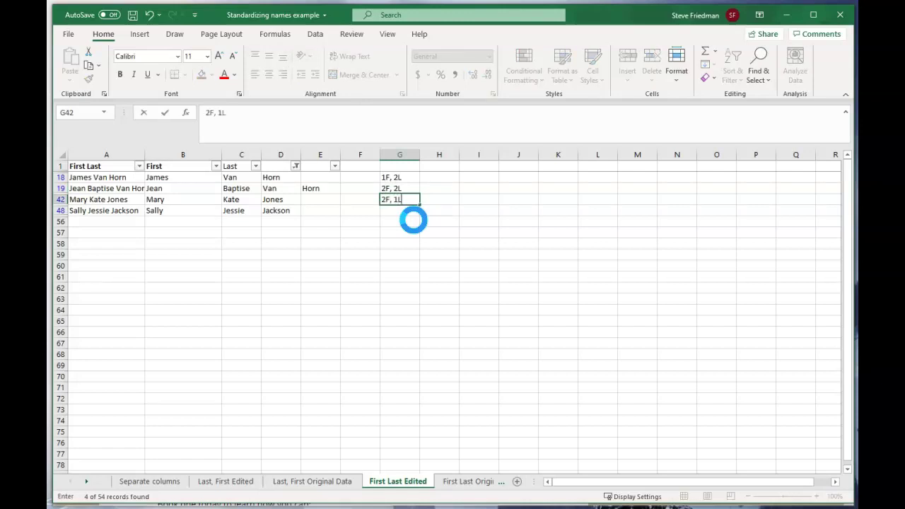
key(Return)
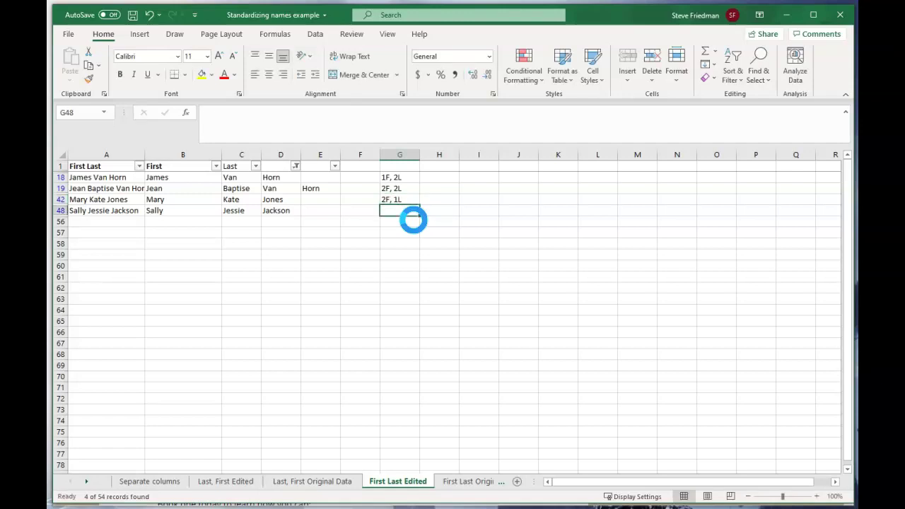
key(Up)
key(ctrl+c)
key(Down)
key(ctrl+v)
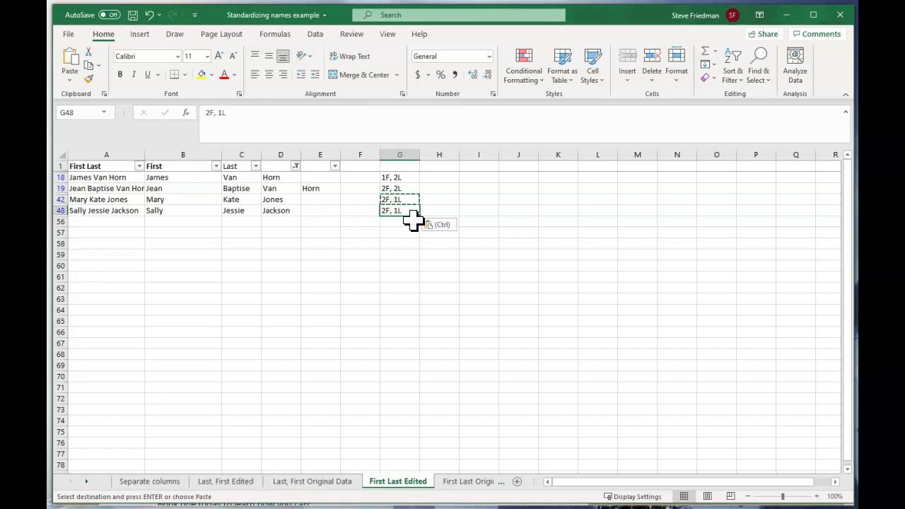
key(Up)
key(Up)
key(Up)
Step: Add First and Last headers in H1 and I1
key(Right)
double_click(434, 166)
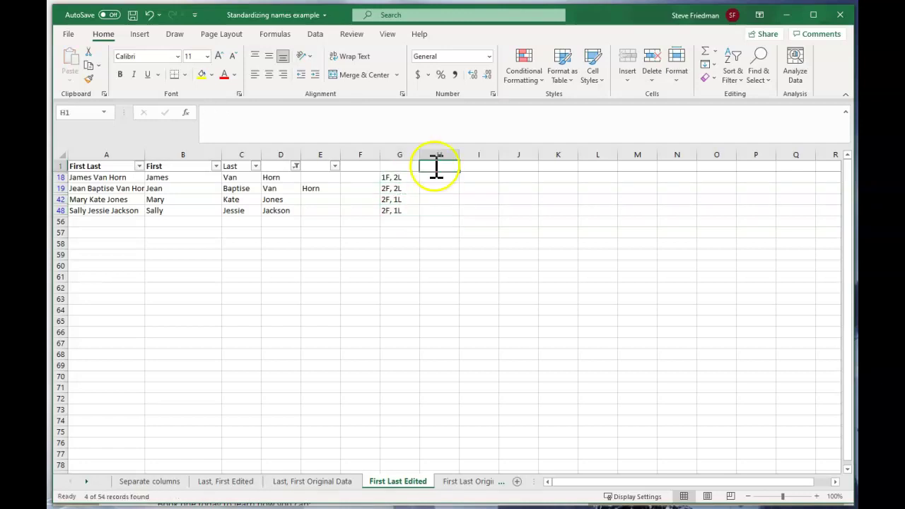
text(Fir)
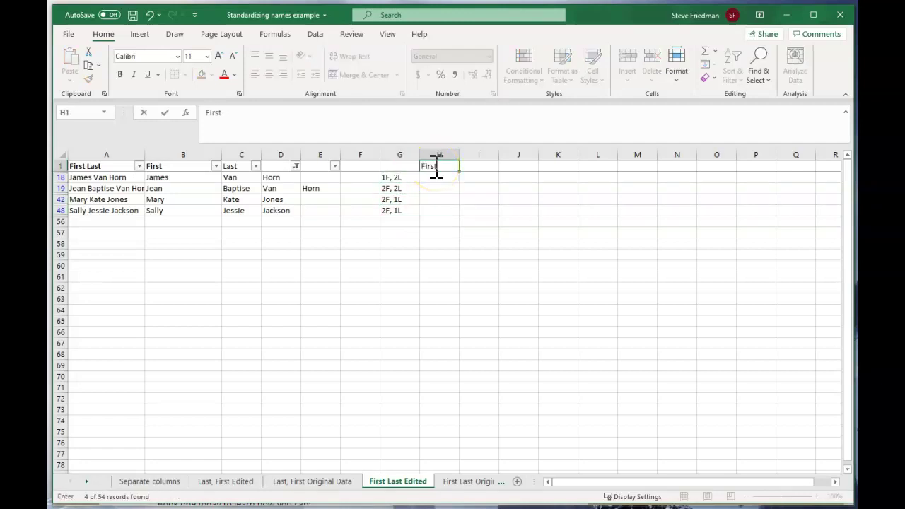
text(st)
key(Tab)
text(L)
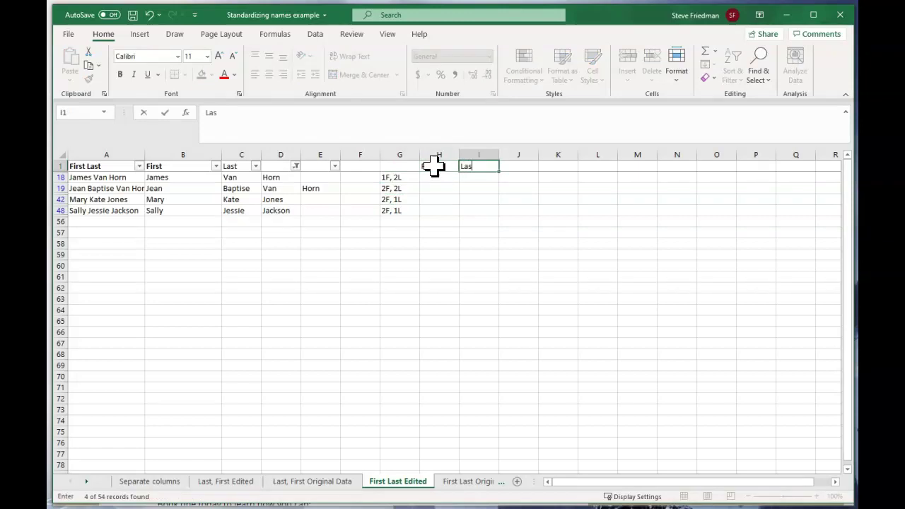
key(Return)
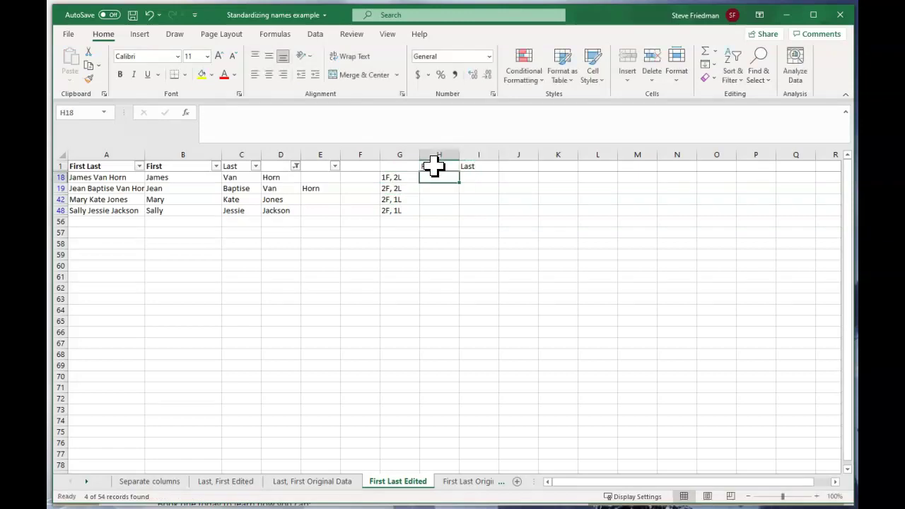
text(=)
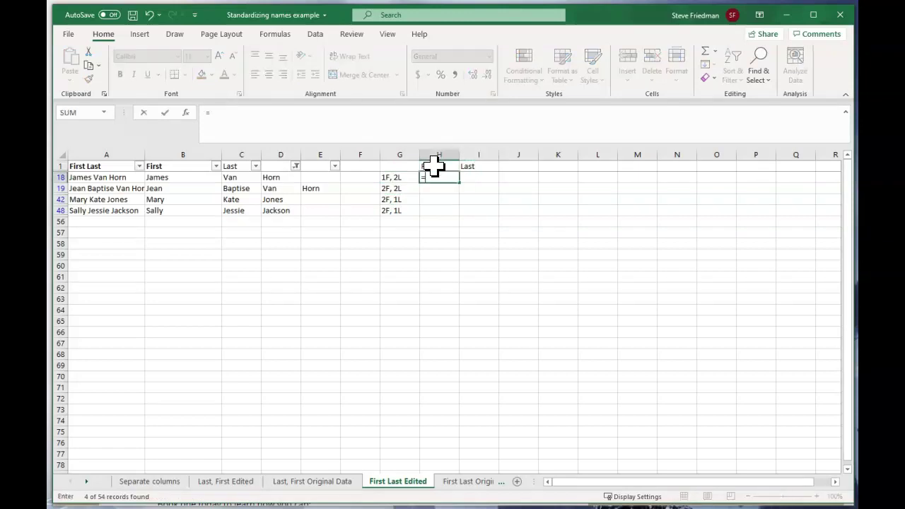
click(205, 177)
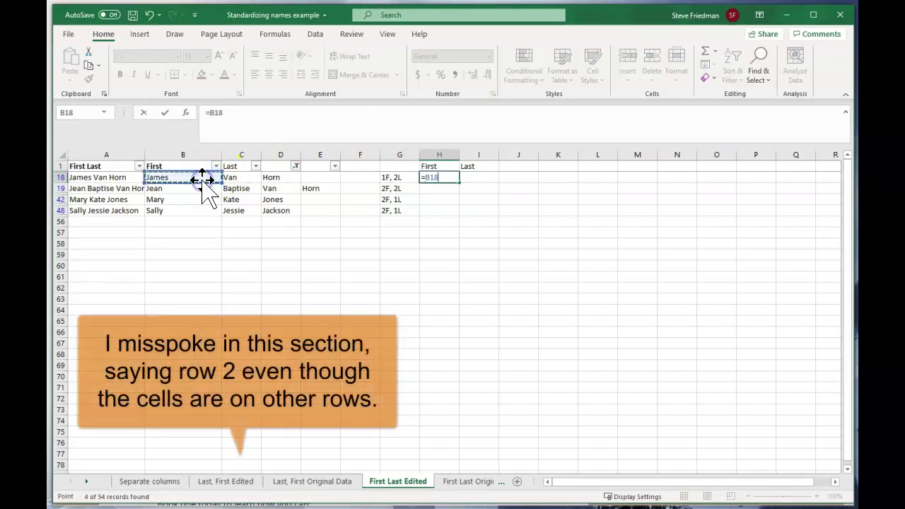
key(Tab)
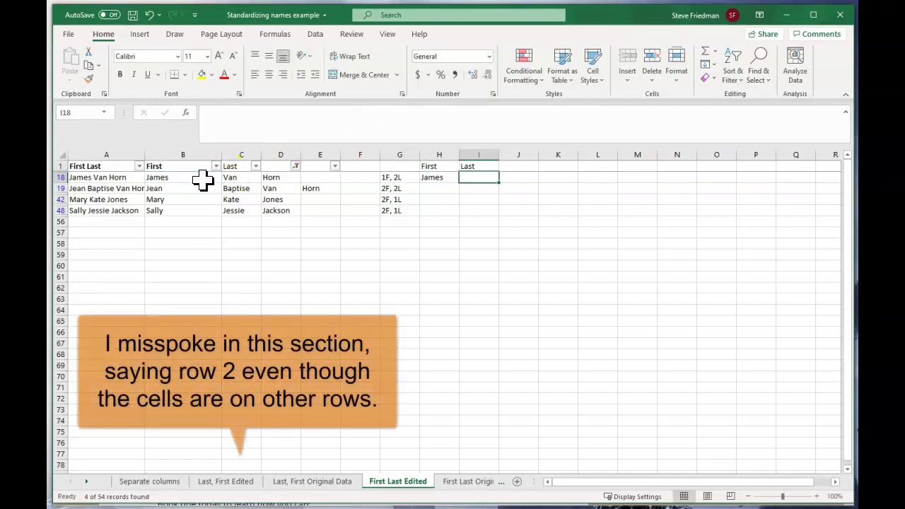
text(=)
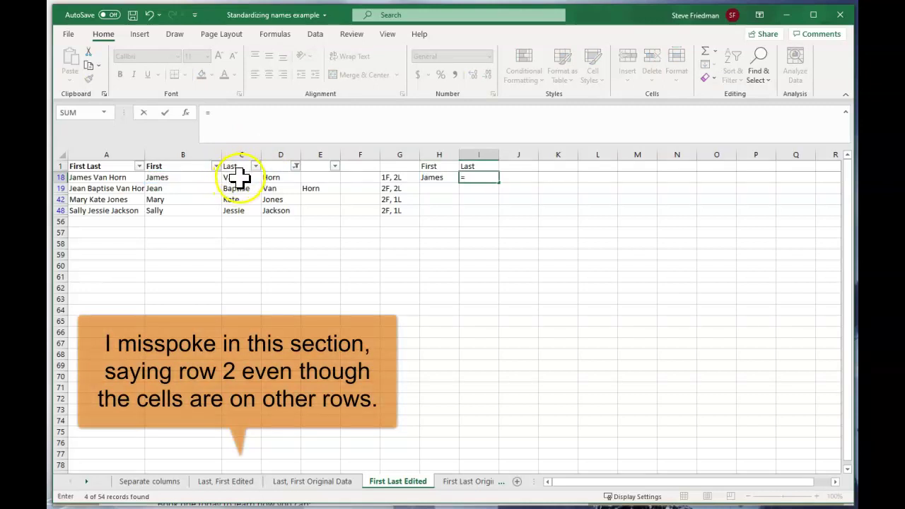
click(238, 178)
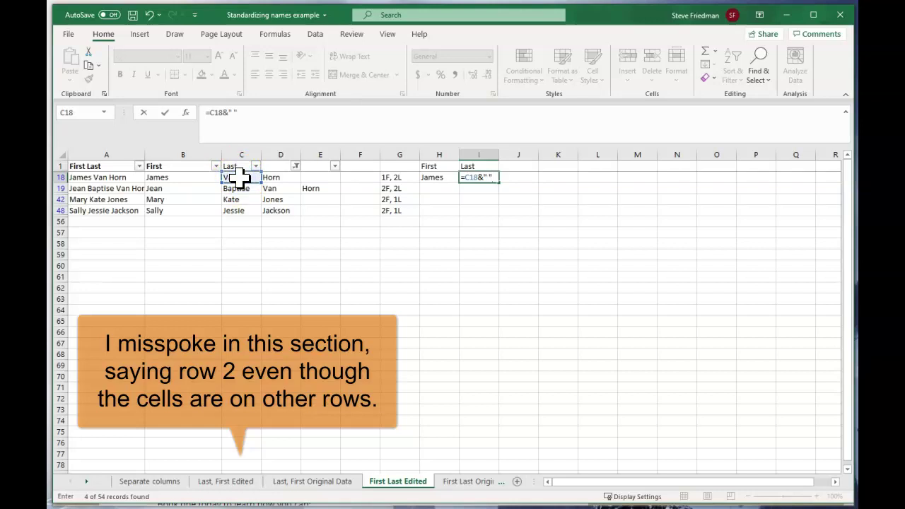
text(&" "&)
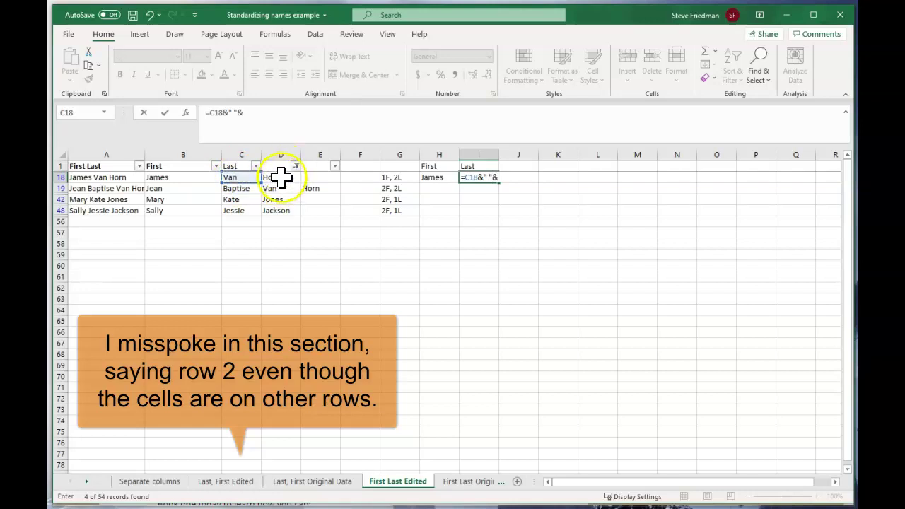
click(281, 177)
key(Return)
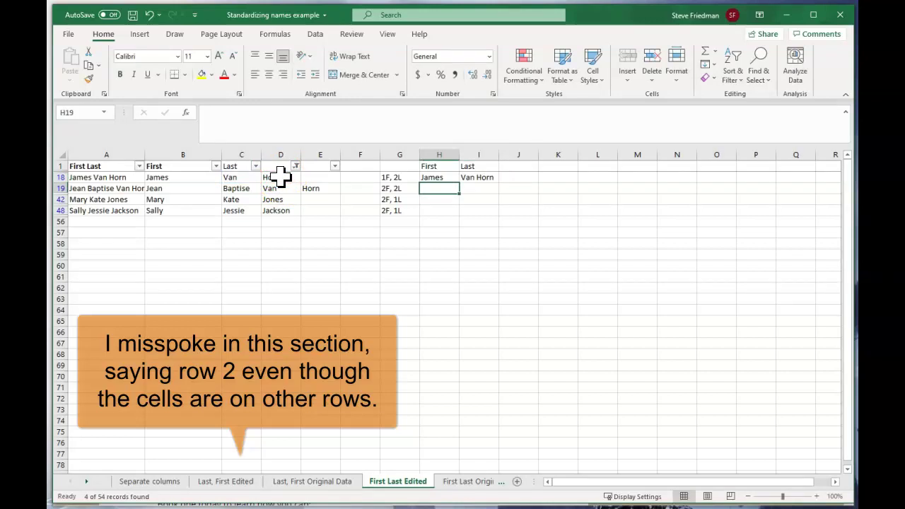
text(=)
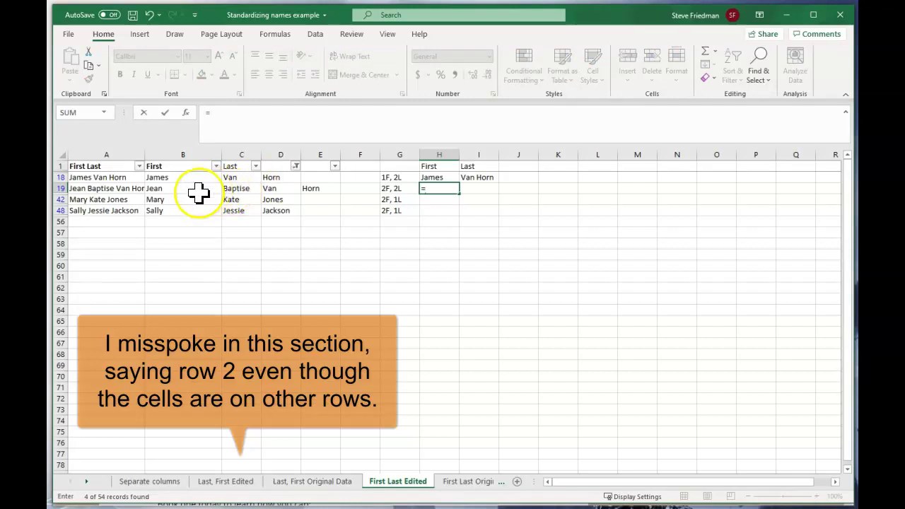
click(201, 189)
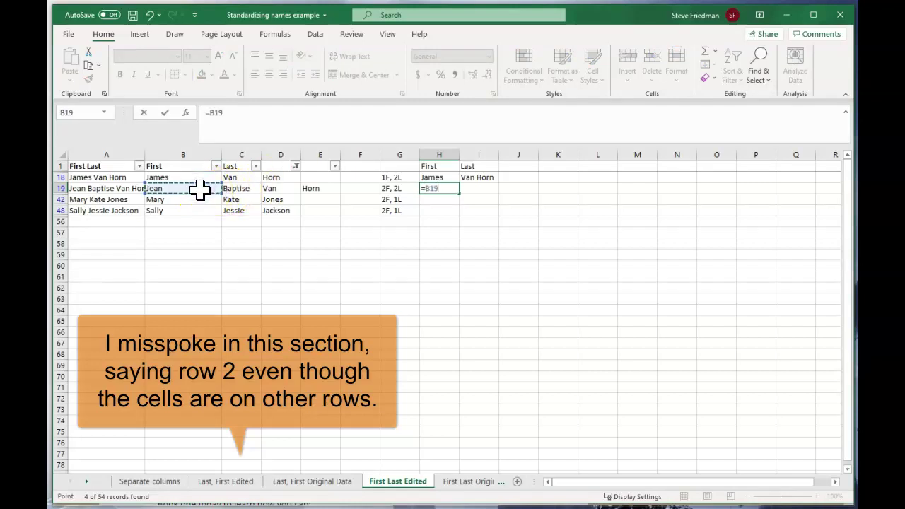
text(&" "&)
click(239, 188)
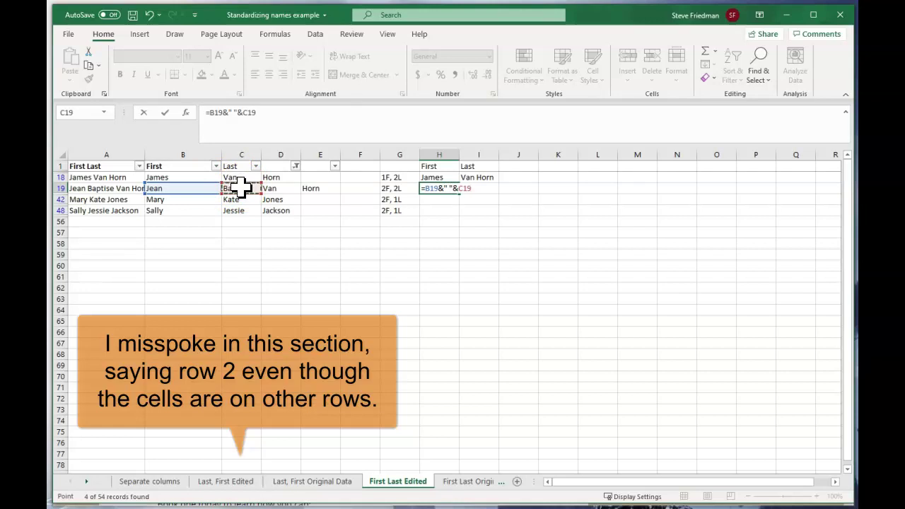
key(Tab)
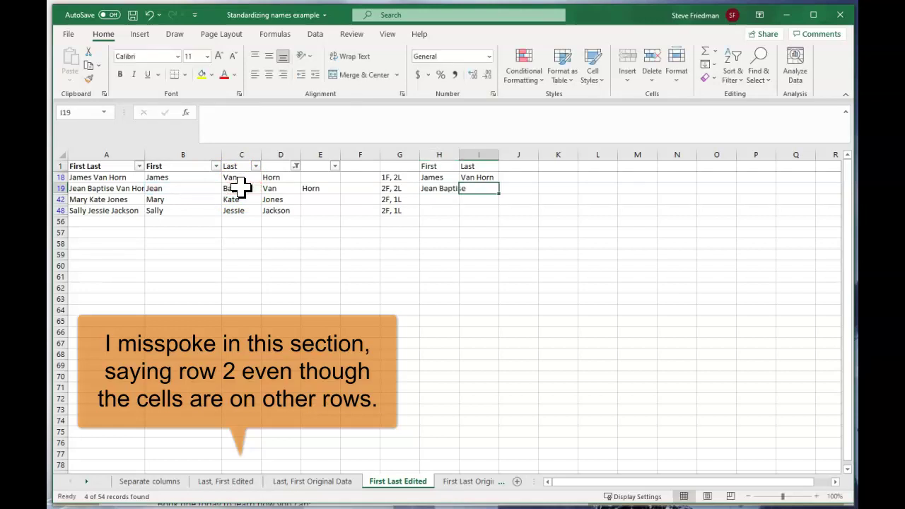
text(=)
click(277, 186)
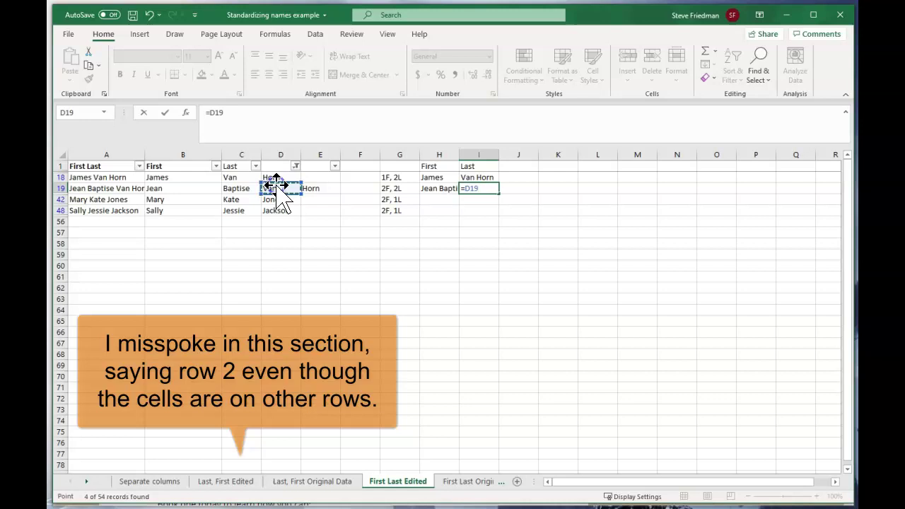
text(&" "&)
click(323, 188)
key(Return)
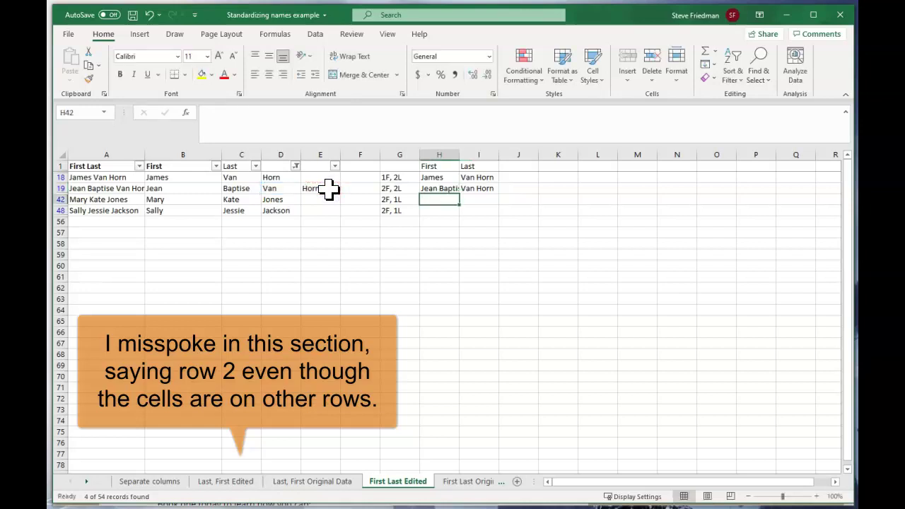
text(=)
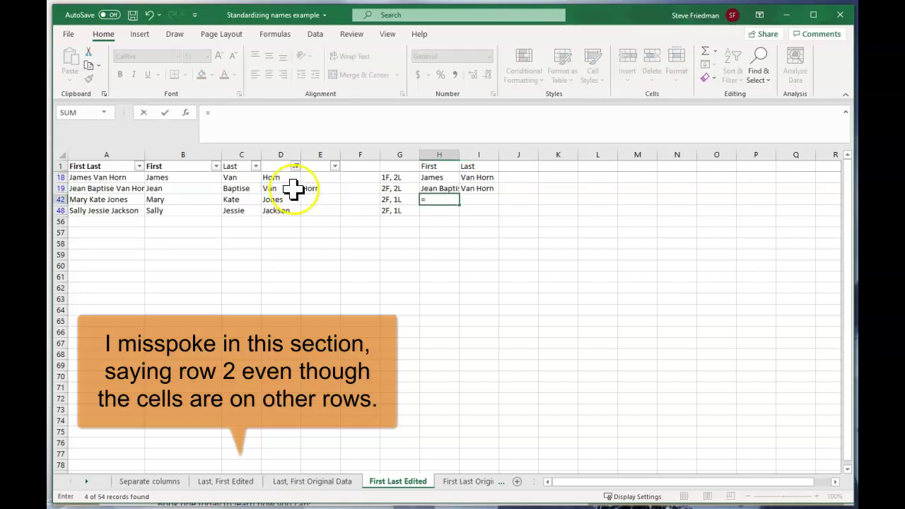
click(203, 198)
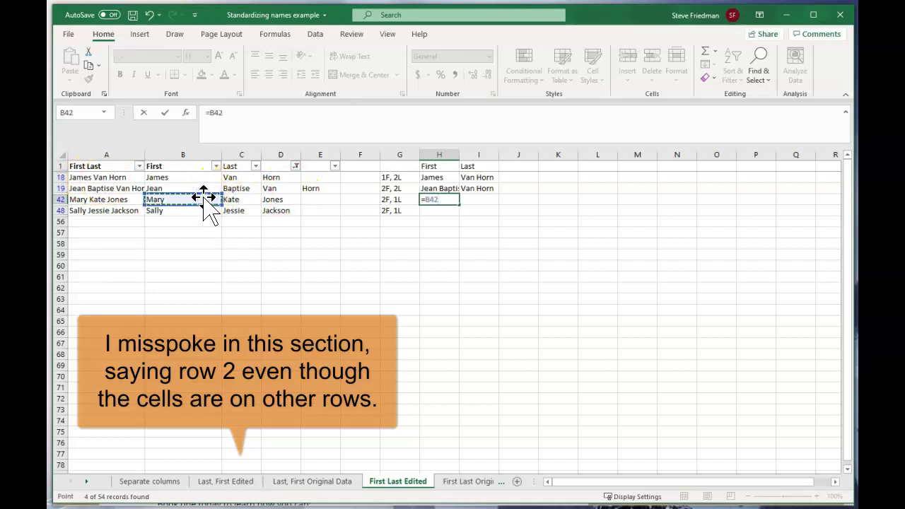
text(&" ")
click(275, 113)
text(&)
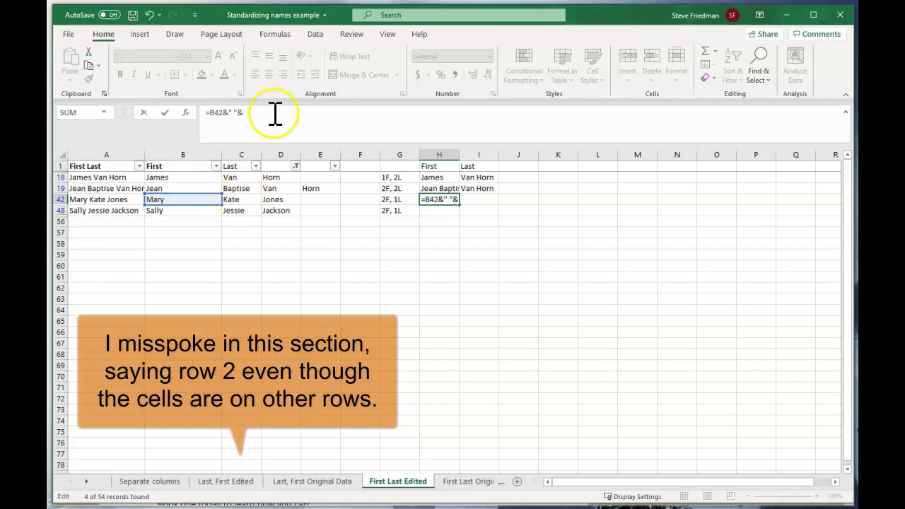
click(239, 198)
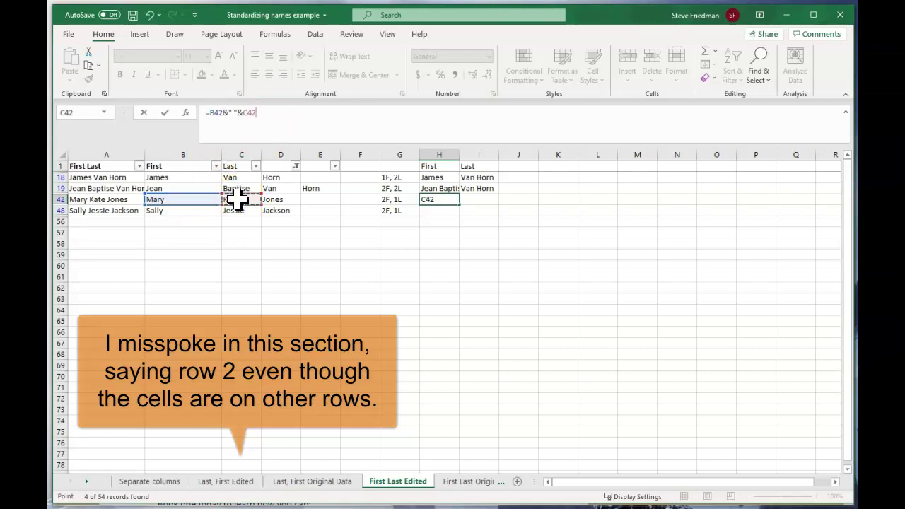
key(Tab)
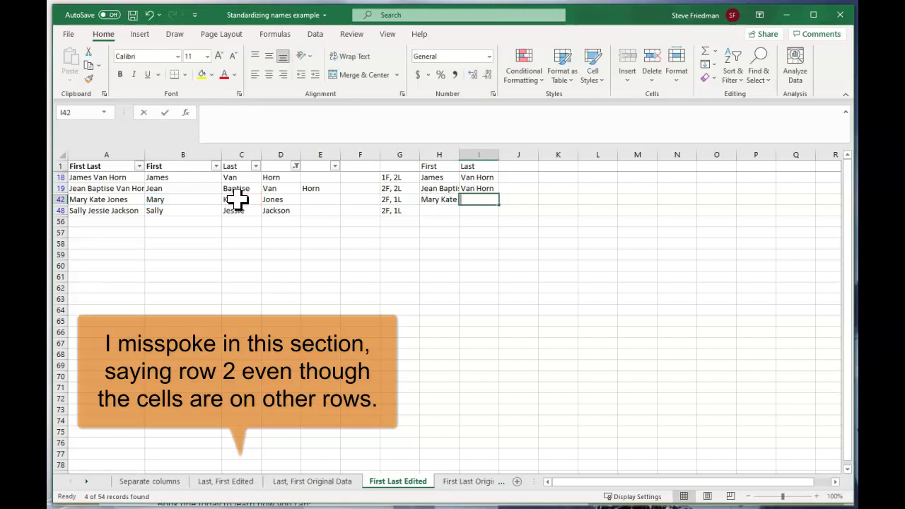
text(=)
click(291, 200)
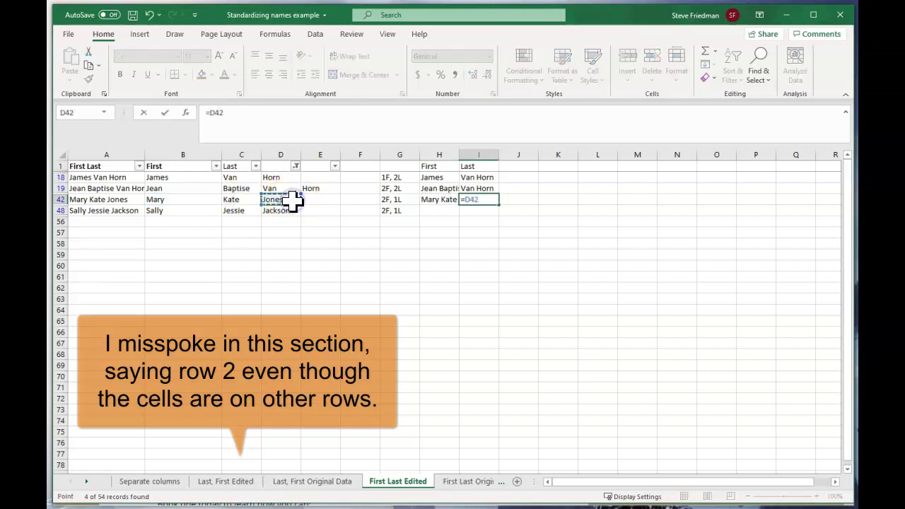
key(Tab)
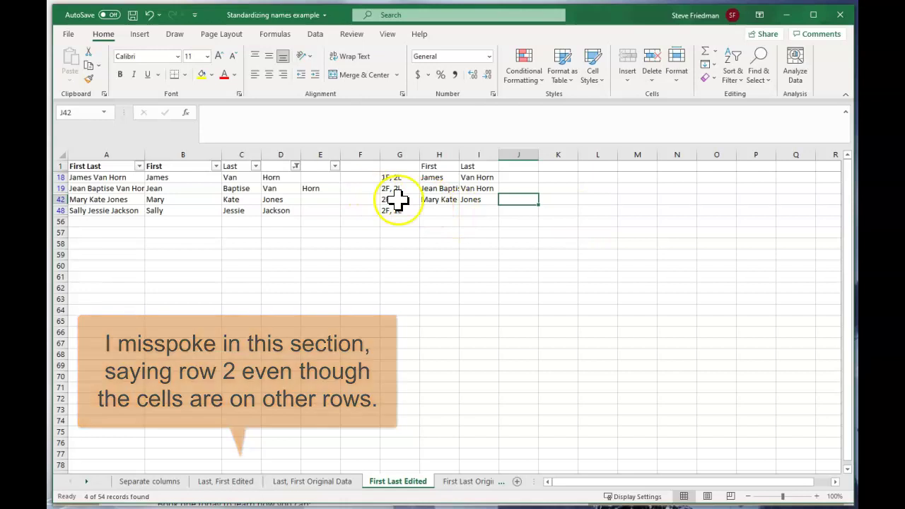
drag(441, 200, 468, 200)
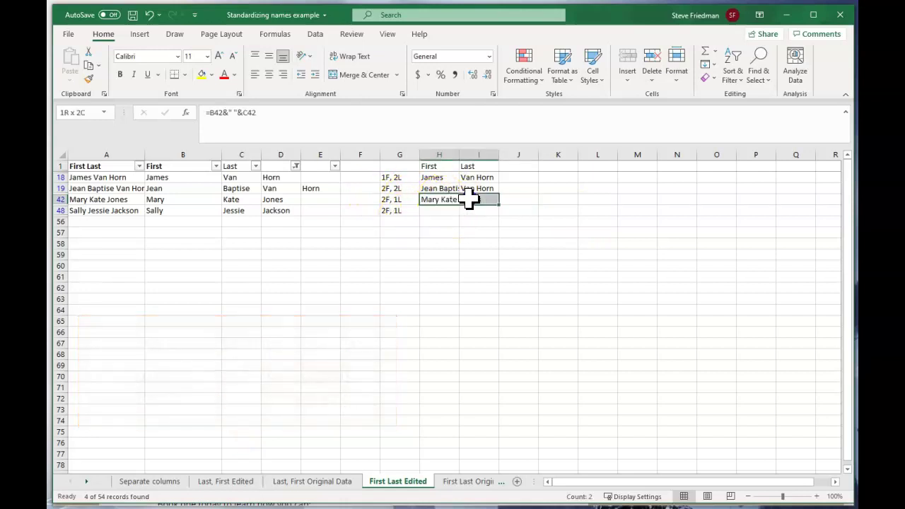
key(ctrl+c)
click(436, 210)
key(ctrl+v)
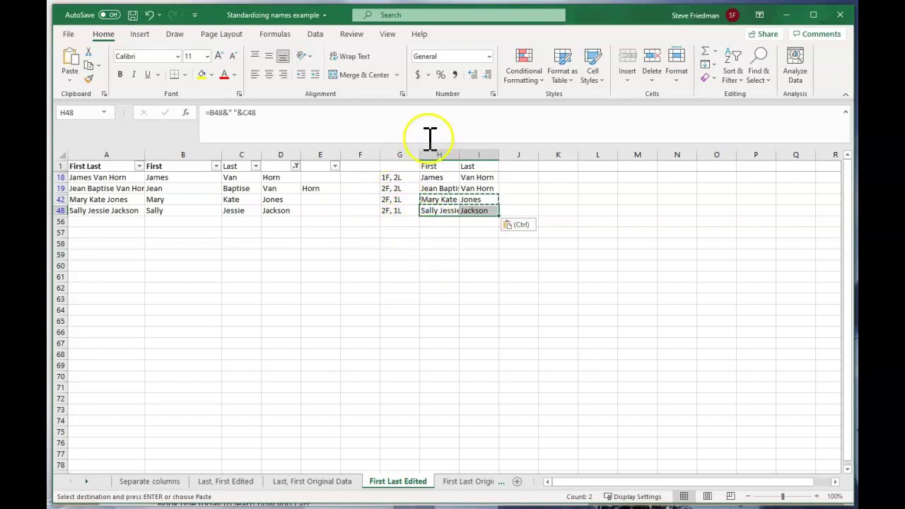
click(439, 199)
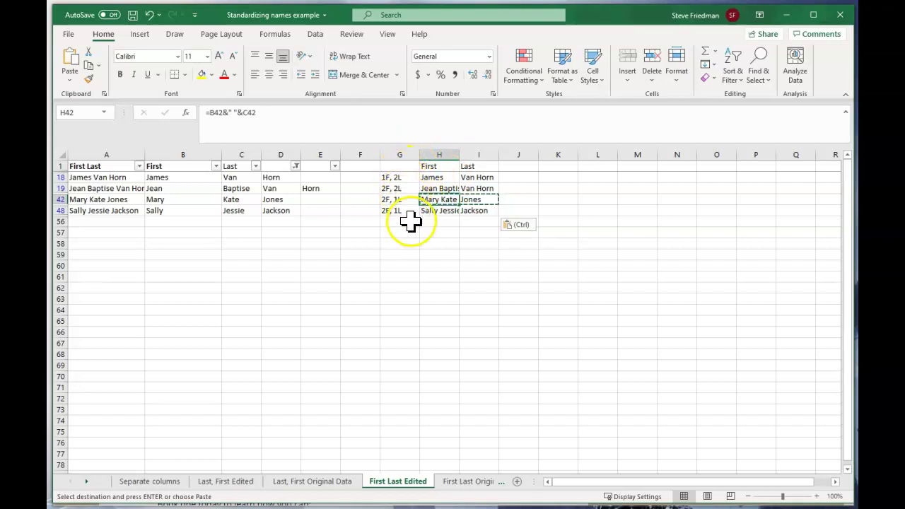
key(Escape)
click(360, 243)
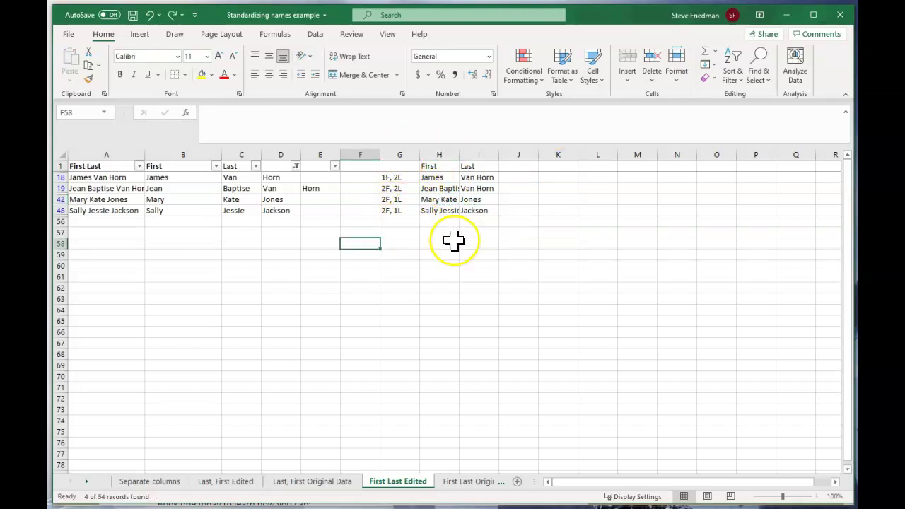
Step: Reset column D's filter to Select All, listing every name row again
click(447, 176)
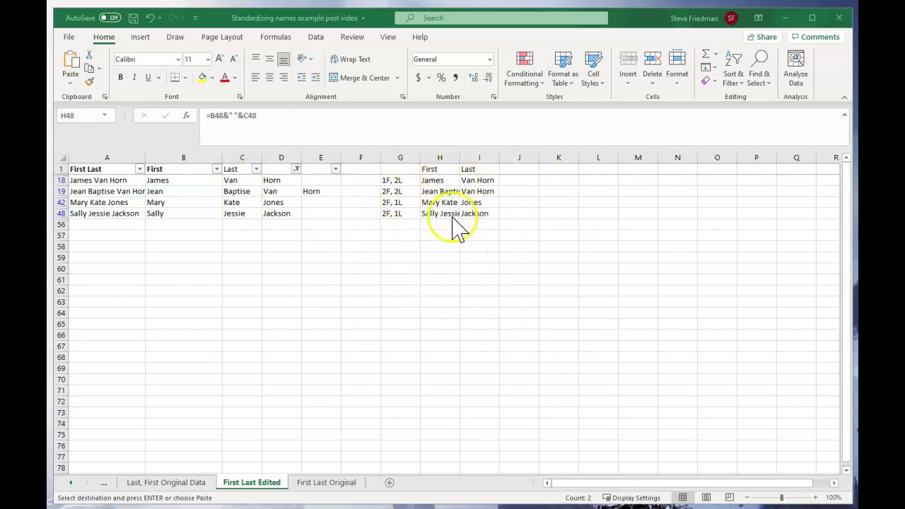
click(296, 170)
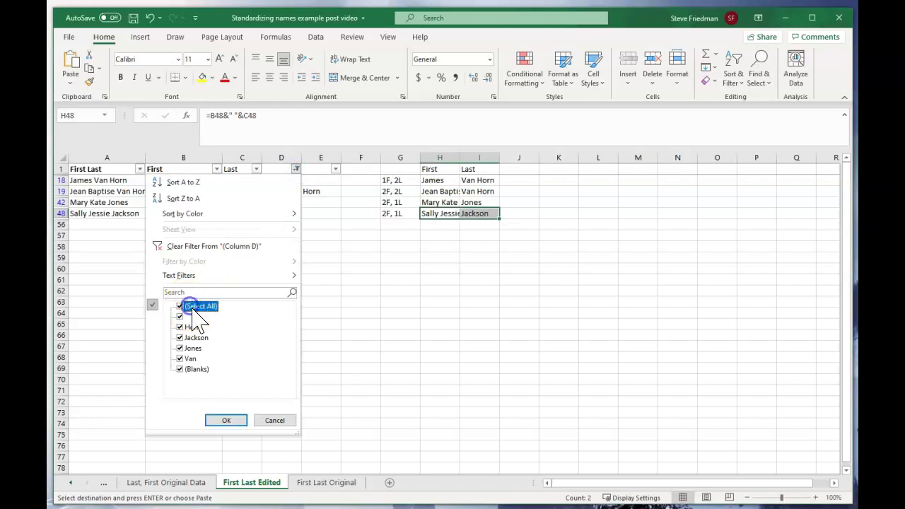
click(227, 419)
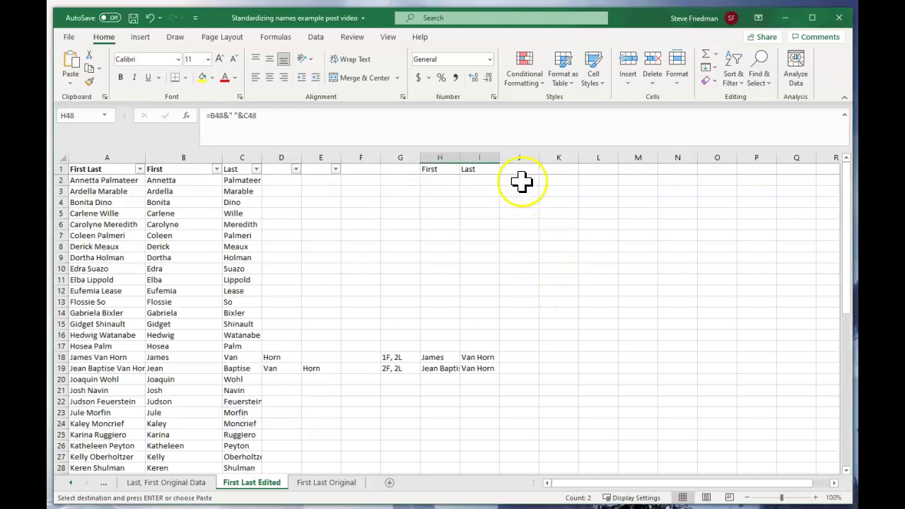
Step: Copy the First and Last headings into J1:K1
drag(433, 169, 475, 173)
key(ctrl+v)
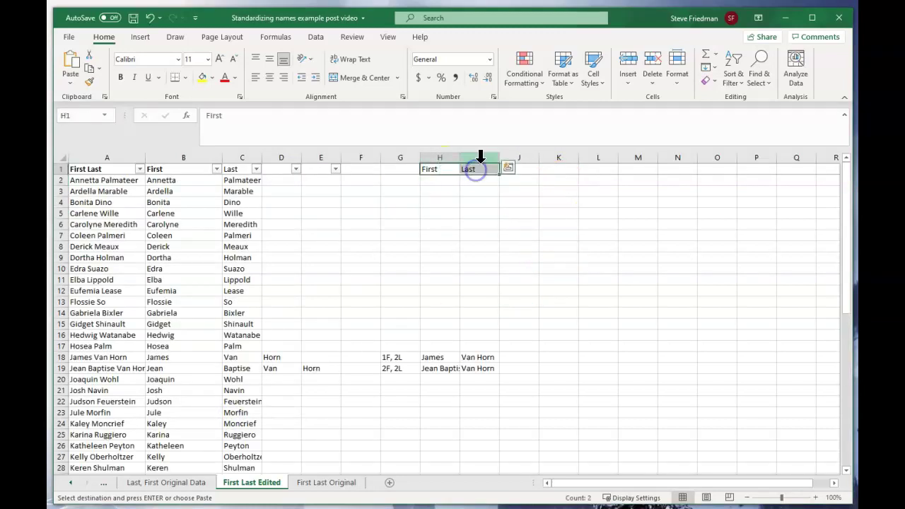
click(523, 169)
key(ctrl+v)
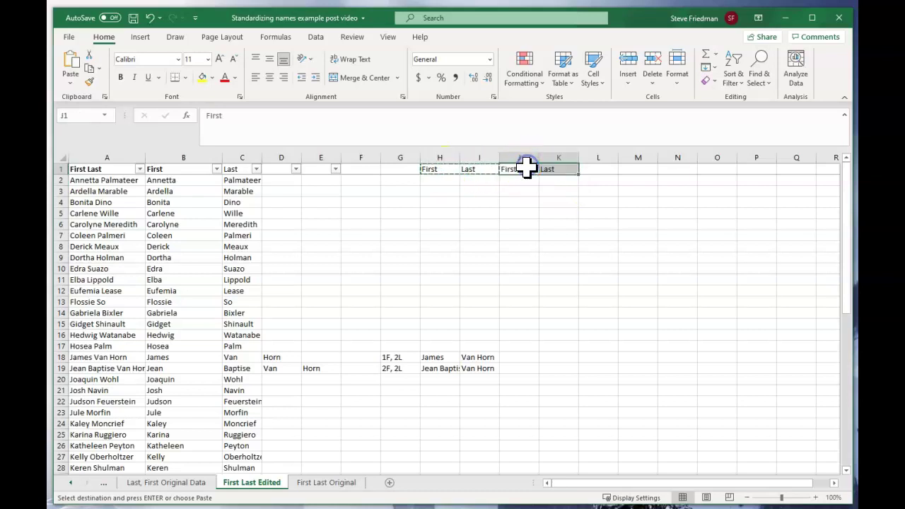
Step: Enter =IF(ISBLANK(H2),B2,H2) in J2, which returns Annetta
click(515, 181)
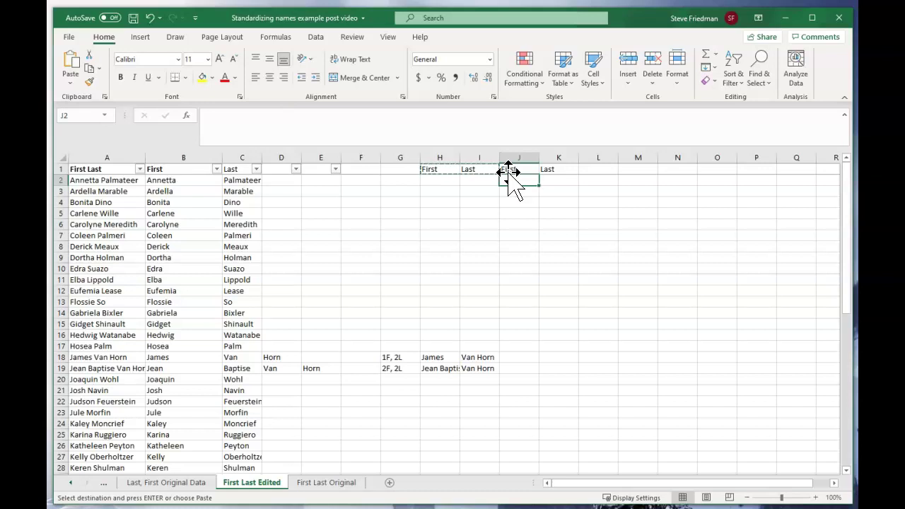
text(=if)
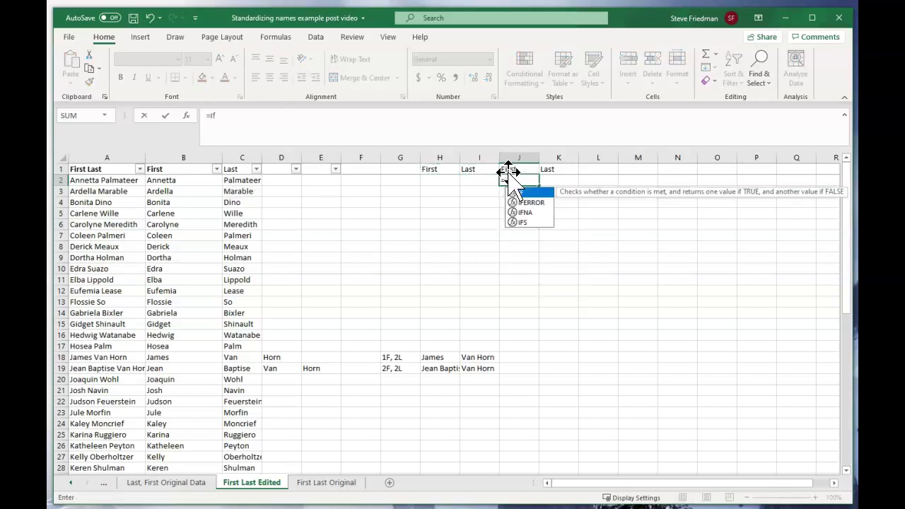
text(()
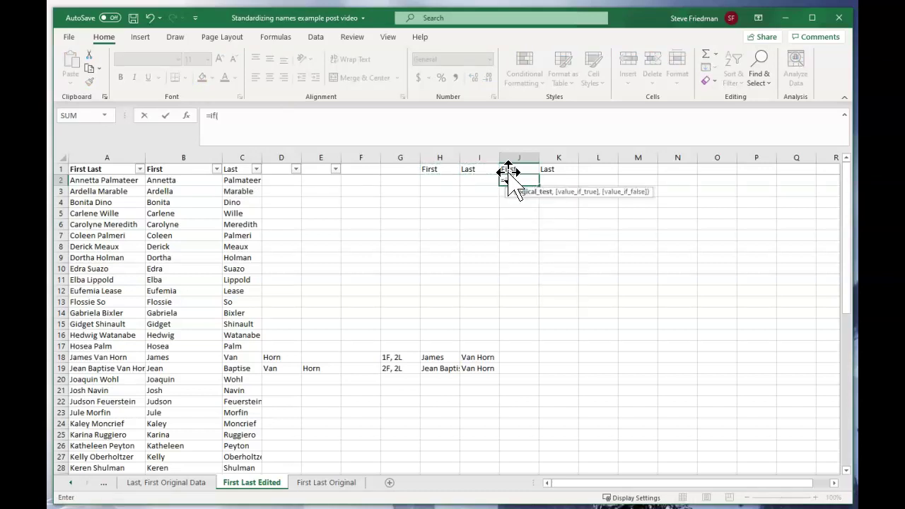
text(isb)
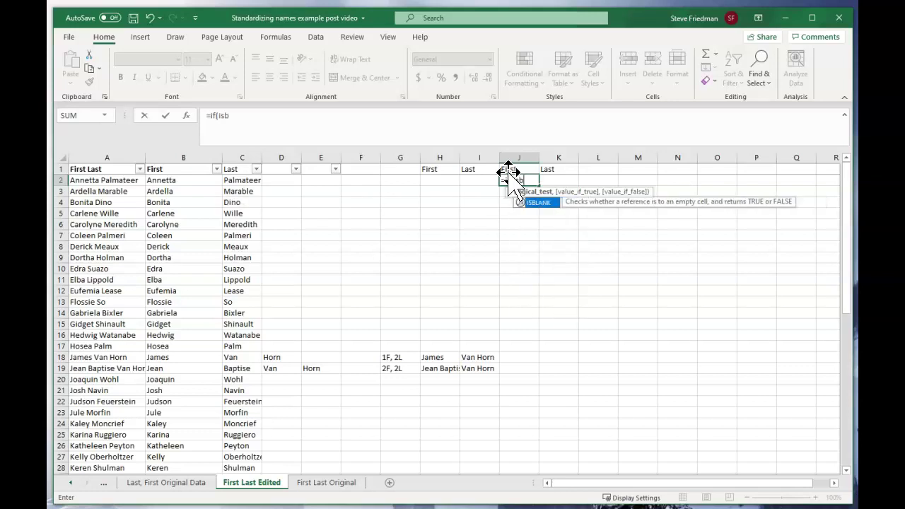
text(lank()
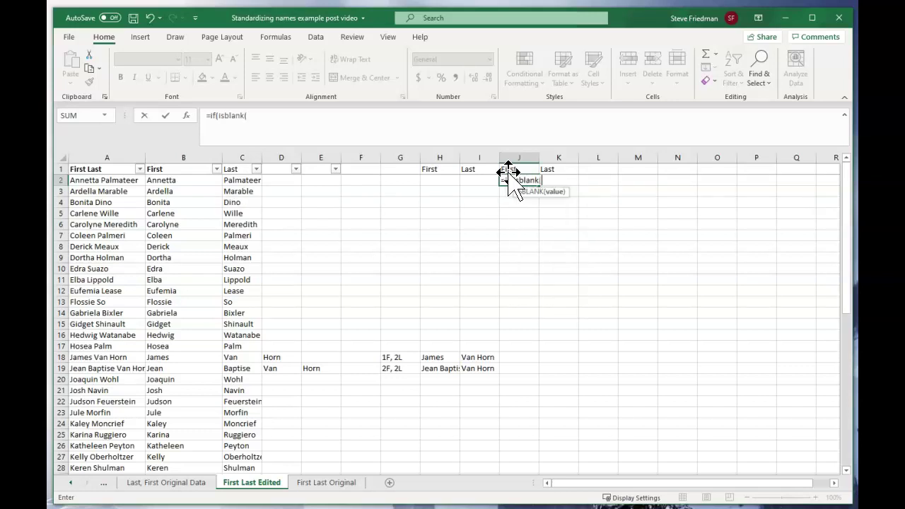
key(Left)
key(Left)
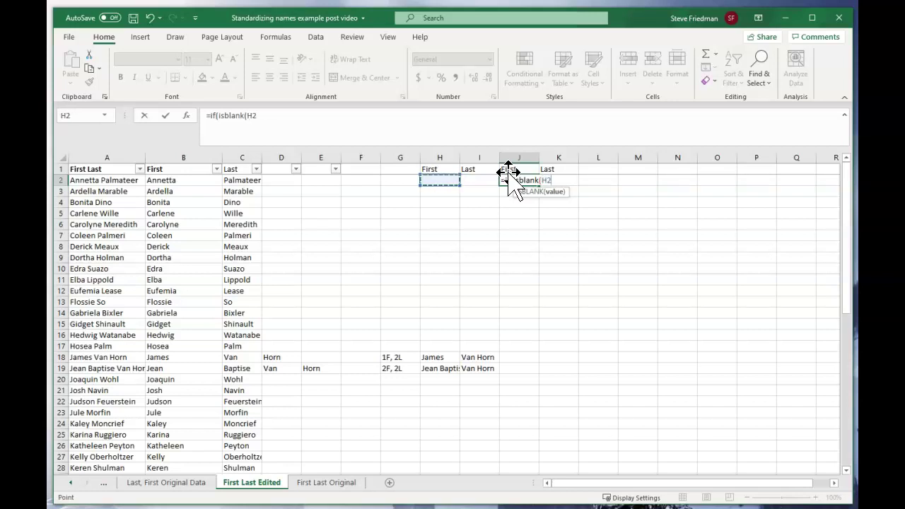
text())
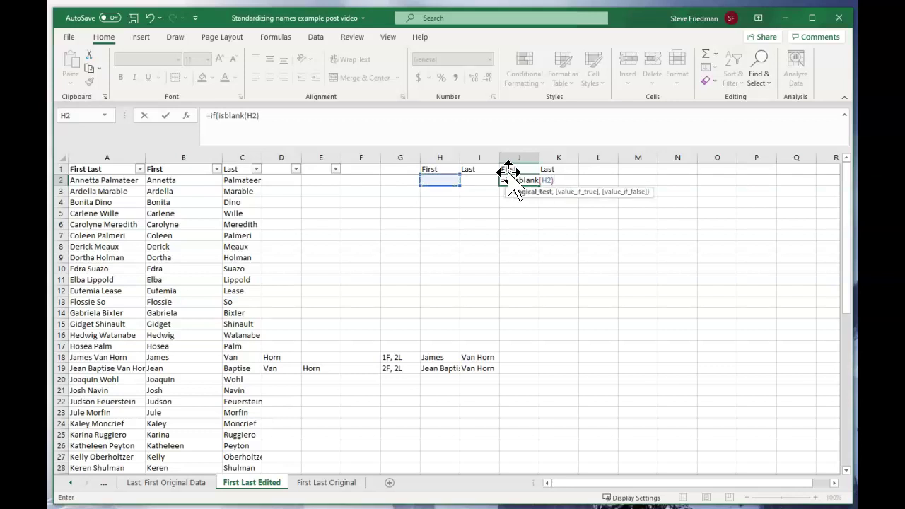
text(,)
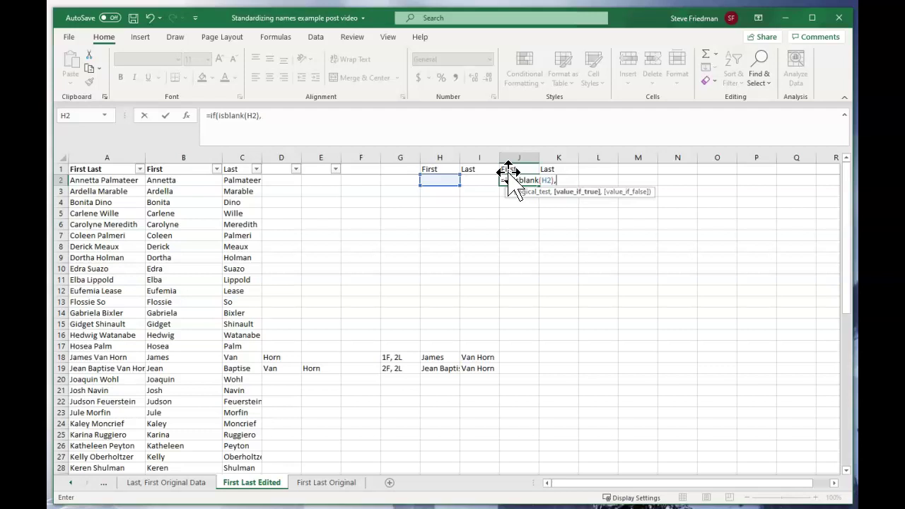
click(159, 181)
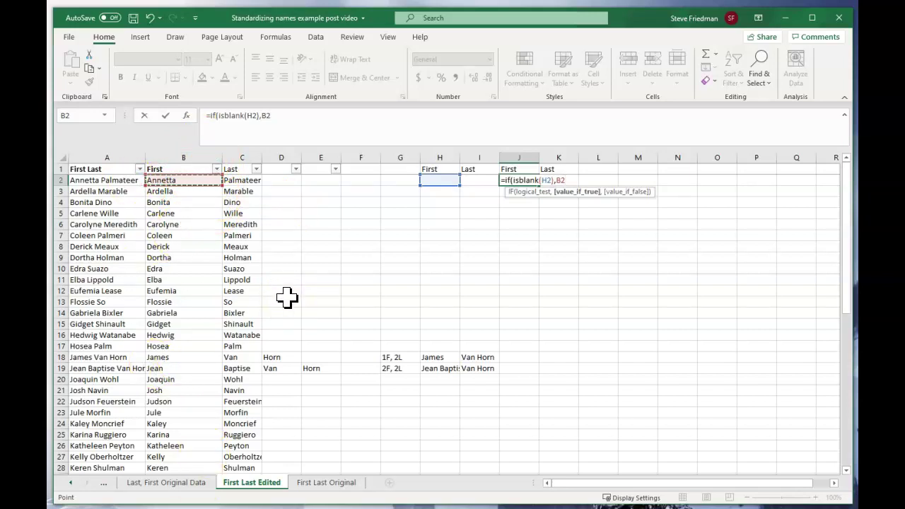
text(,)
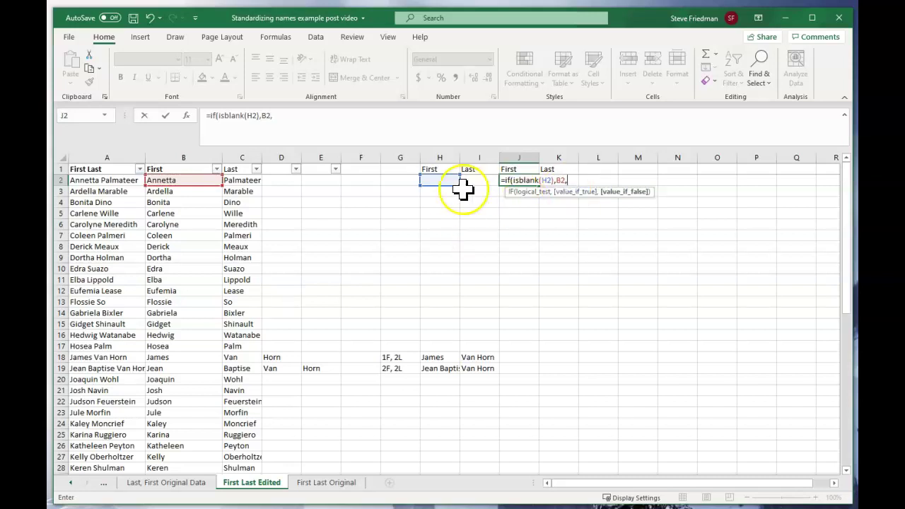
click(442, 180)
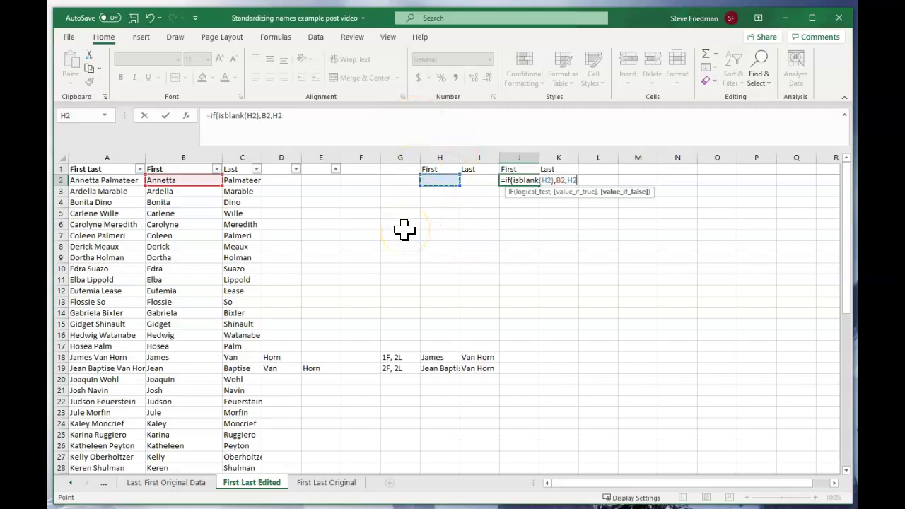
text())
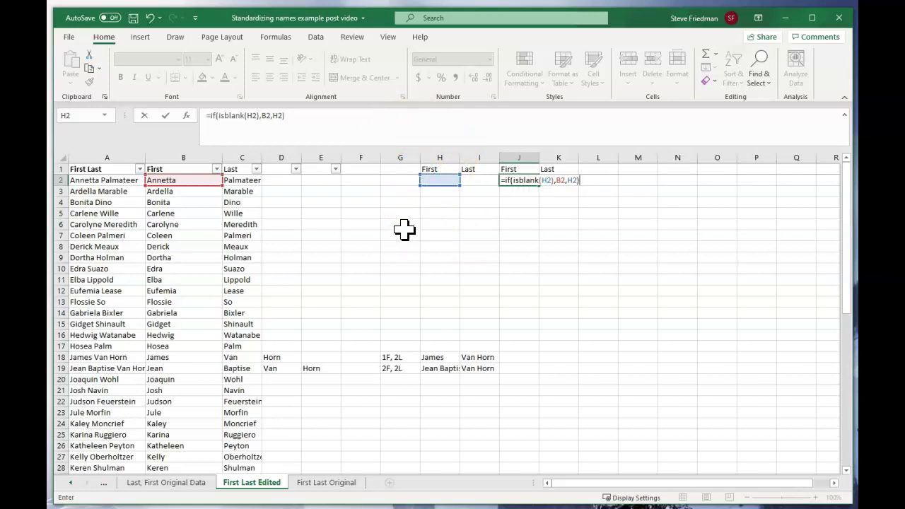
key(Tab)
Step: Fill the J2 formula right into K2 and verify its references
key(Left)
key(shift+Right)
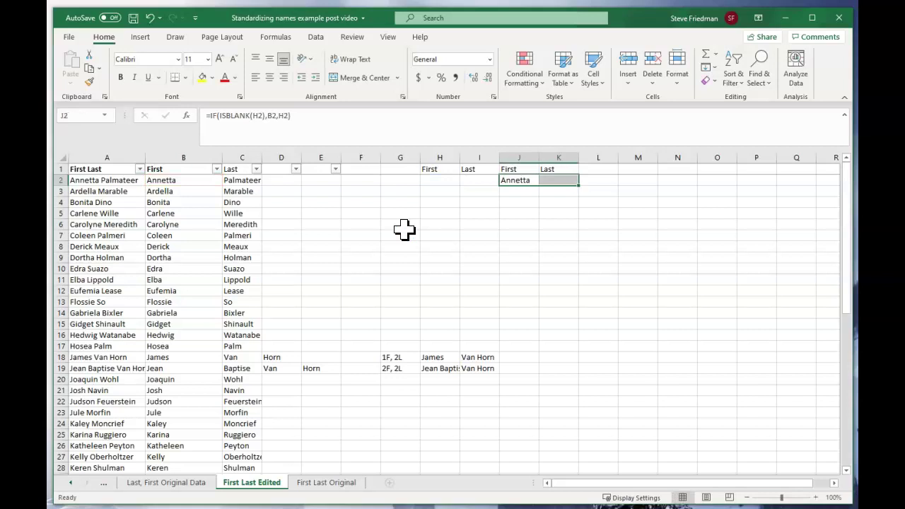
key(ctrl+r)
key(Right)
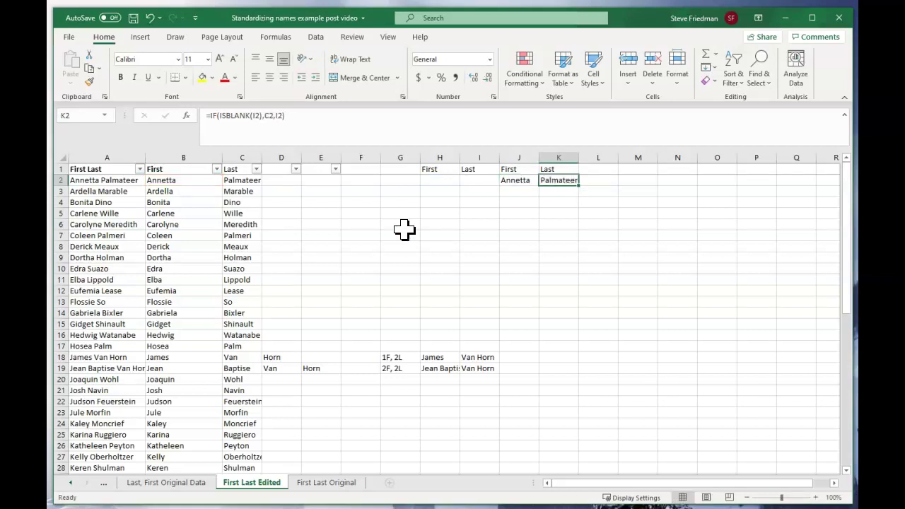
key(F2)
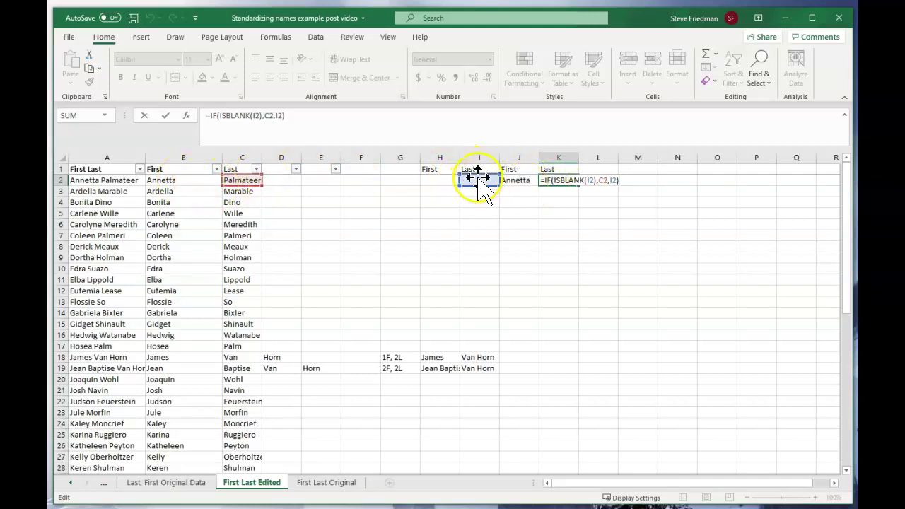
key(Return)
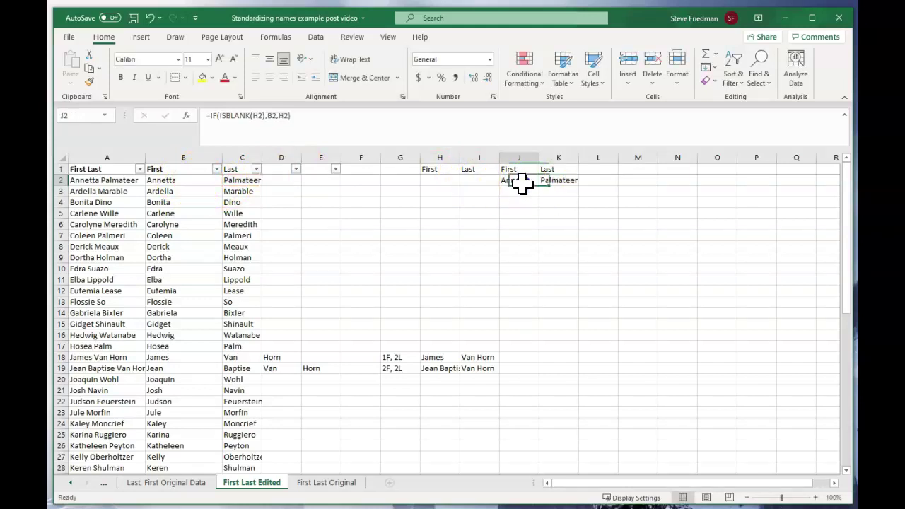
drag(521, 182, 567, 181)
scroll(602, 285, down, 13)
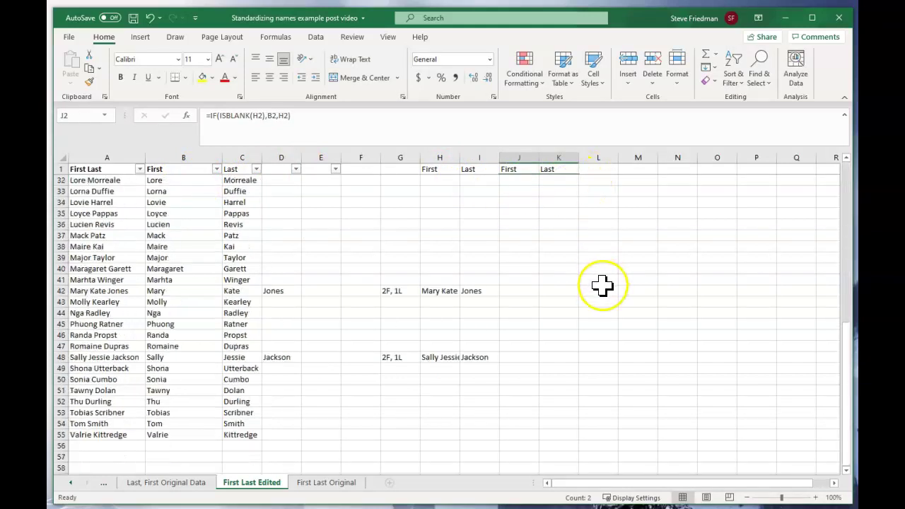
shift+click(566, 334)
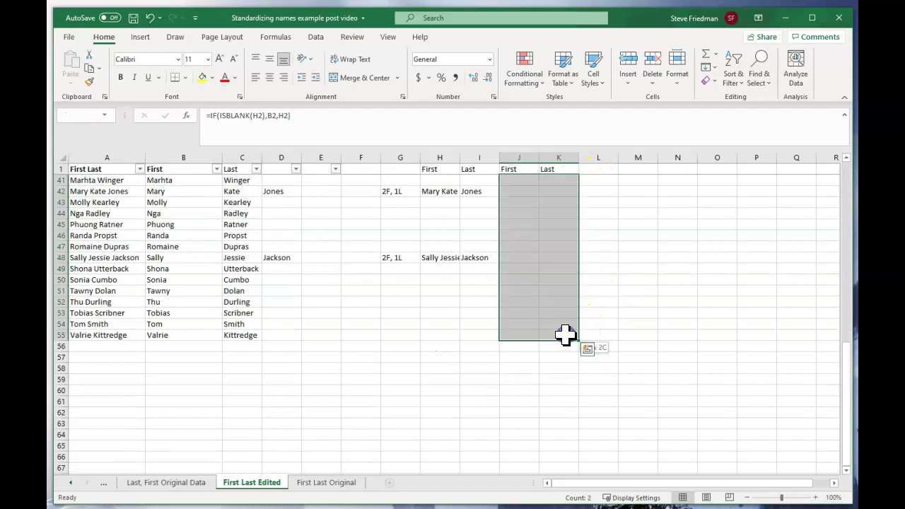
key(ctrl+d)
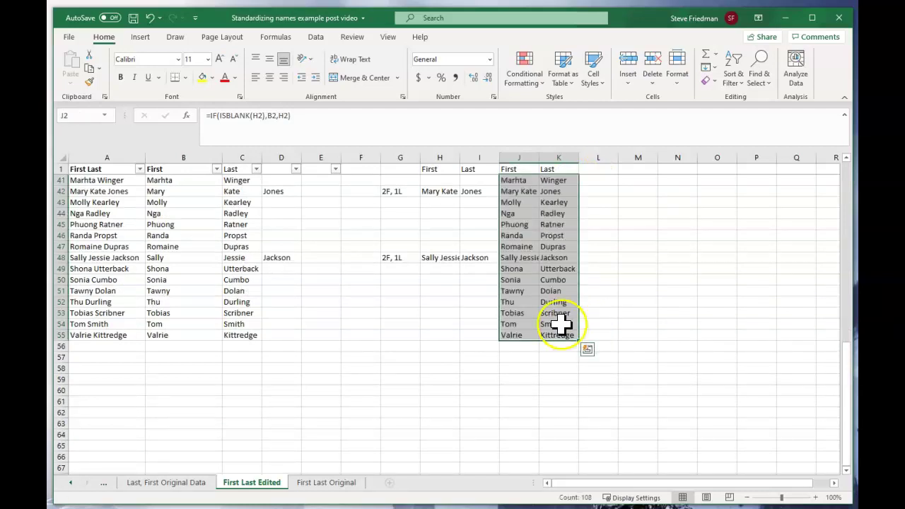
click(516, 256)
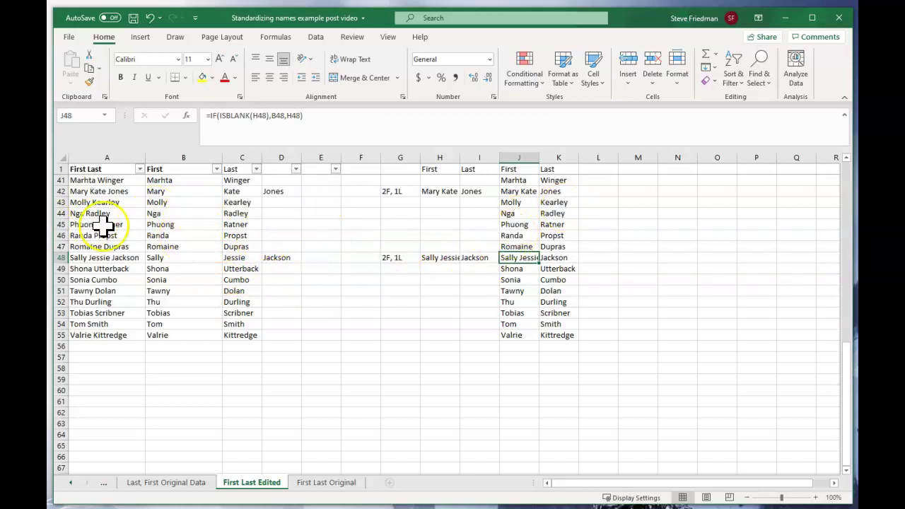
scroll(555, 205, up, 13)
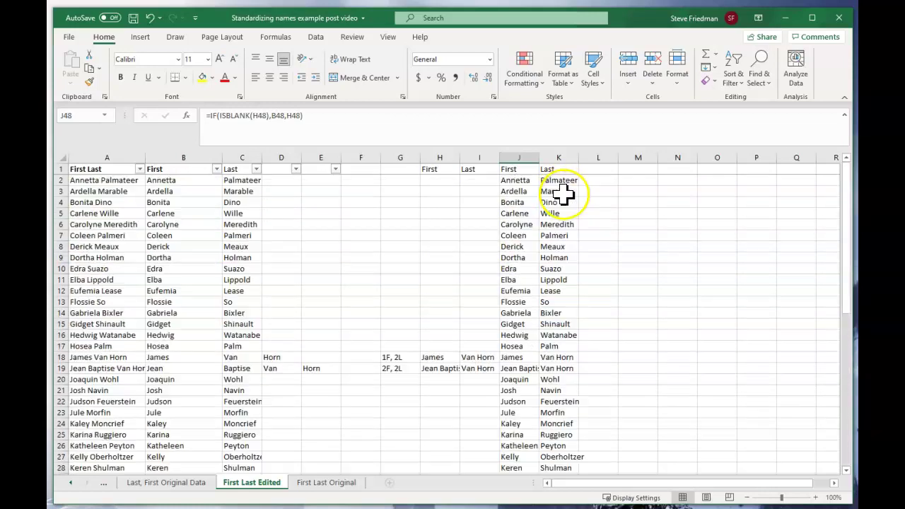
Step: Paste columns J and K over columns B and C as values only
drag(523, 157, 541, 155)
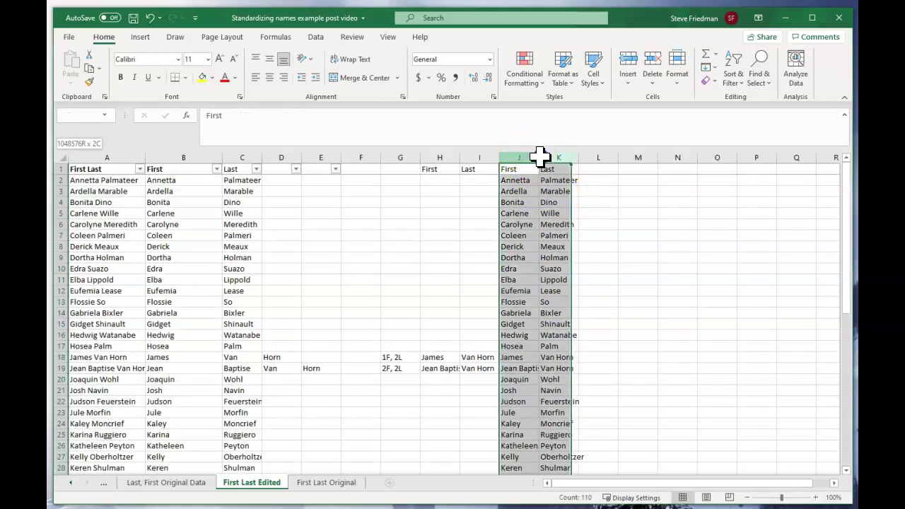
key(ctrl+c)
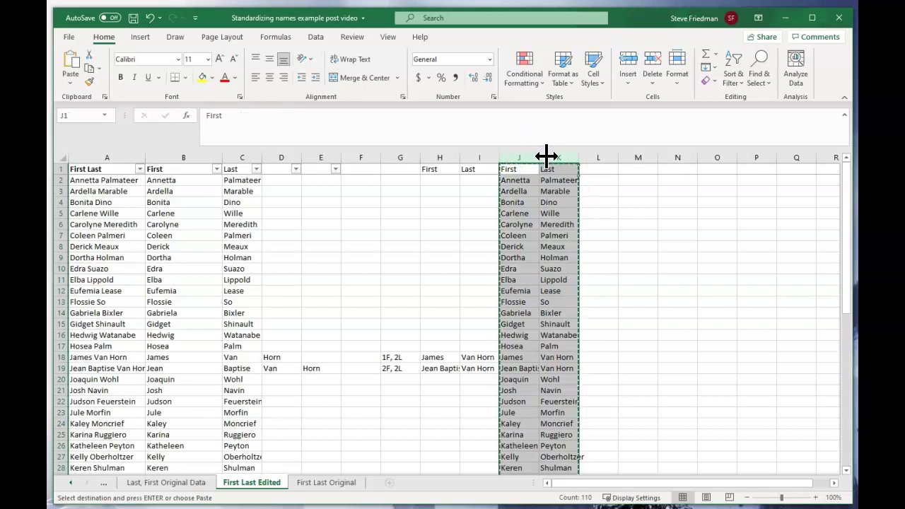
drag(195, 156, 234, 157)
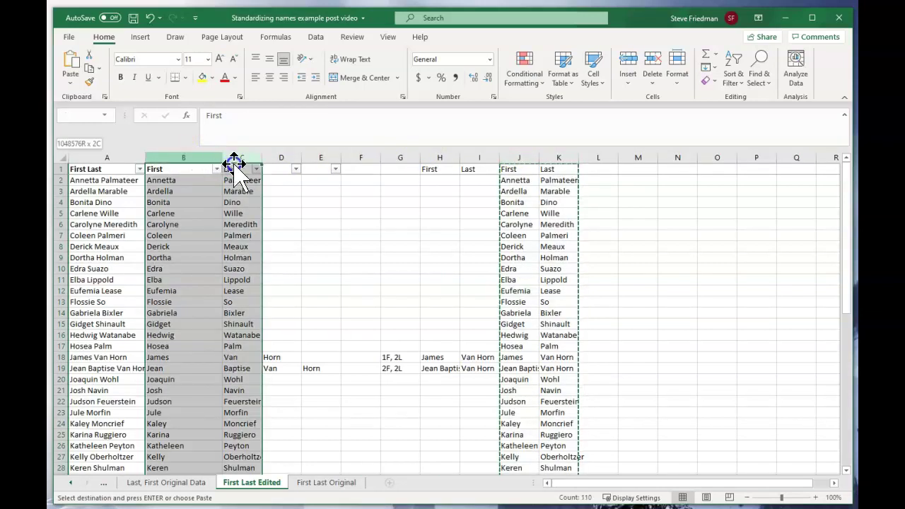
right_click(202, 191)
click(247, 269)
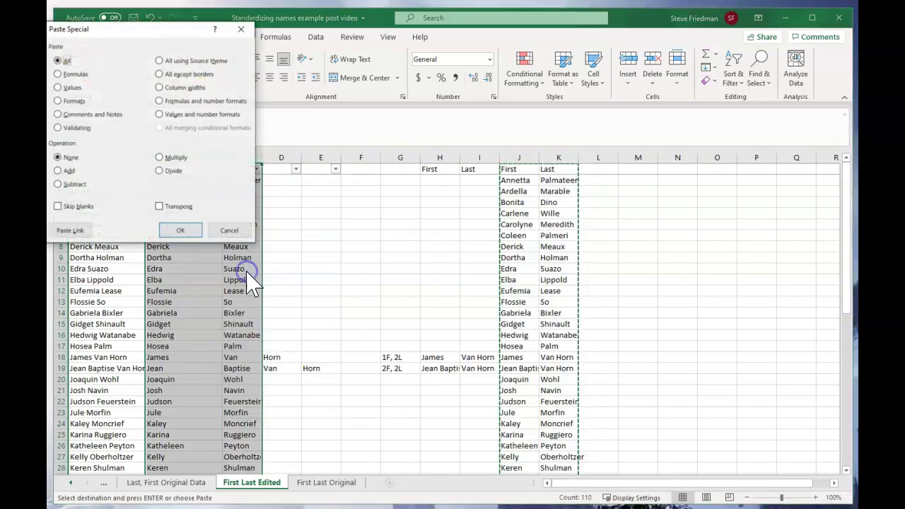
click(58, 87)
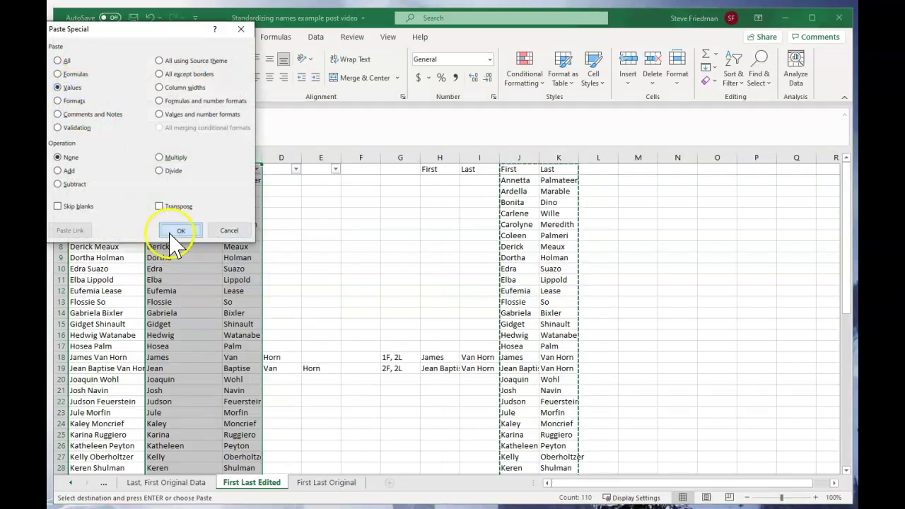
click(180, 230)
click(397, 259)
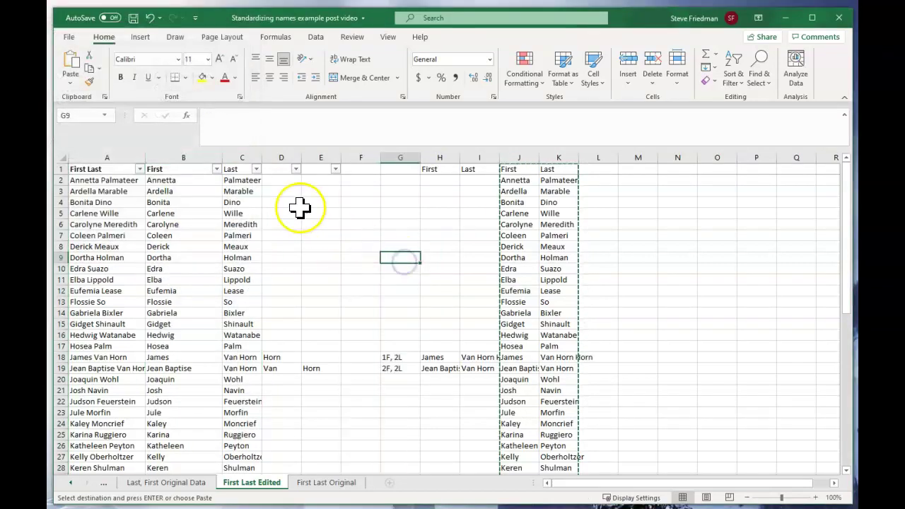
Step: Delete helper columns D through N
drag(279, 154, 669, 146)
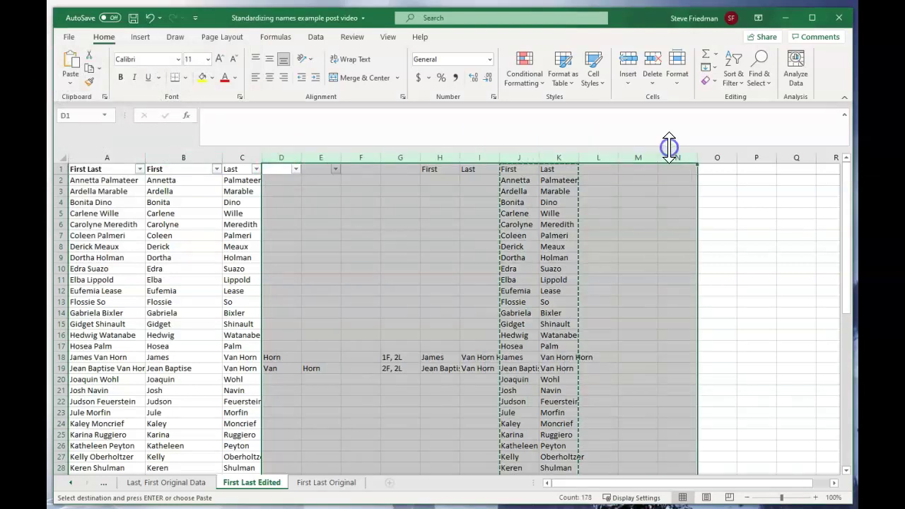
click(651, 62)
click(350, 276)
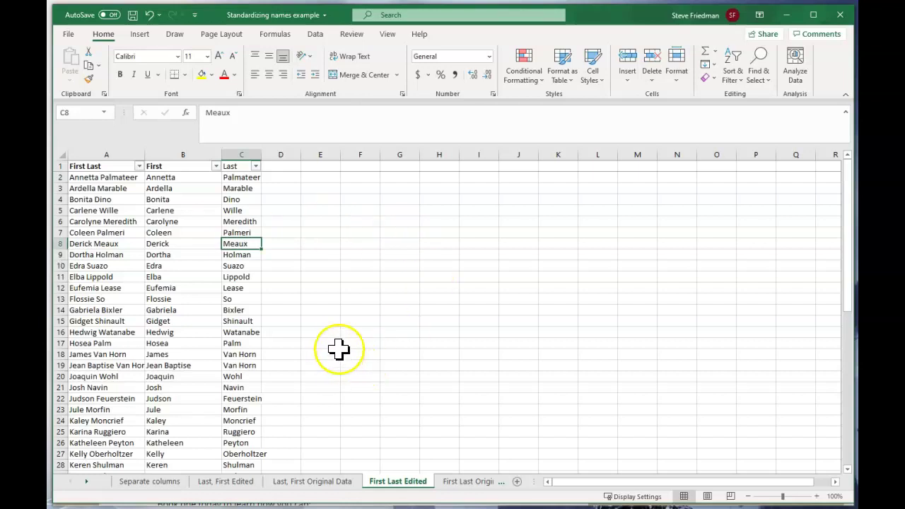
Step: On the Separate columns sheet, hide column D, leaving First, Last and First Last
click(150, 481)
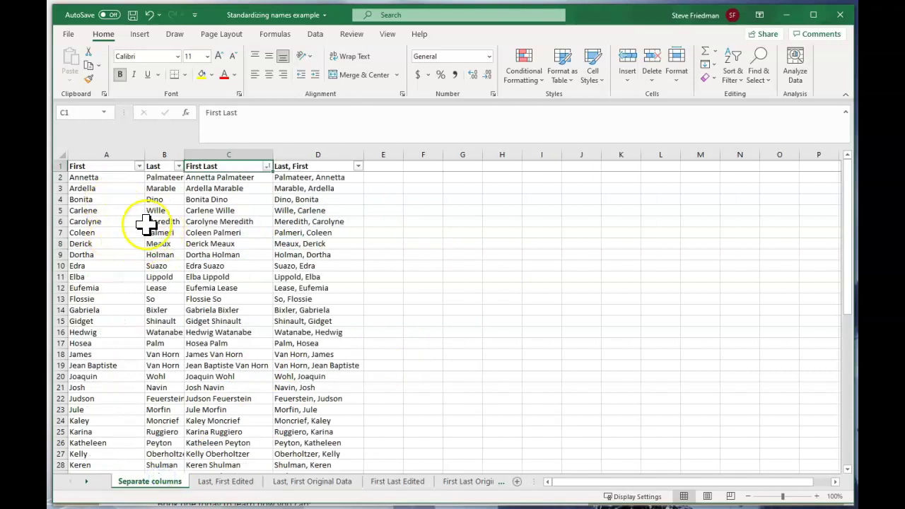
click(333, 154)
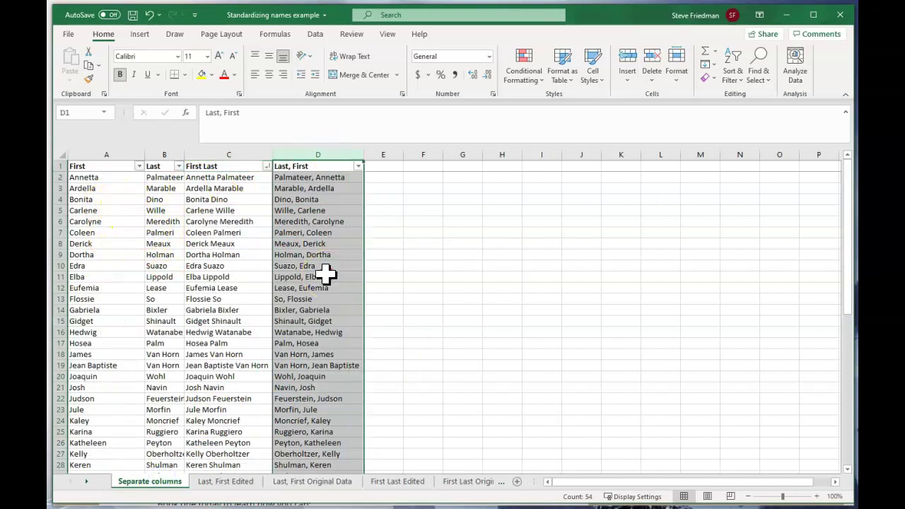
right_click(327, 273)
click(357, 454)
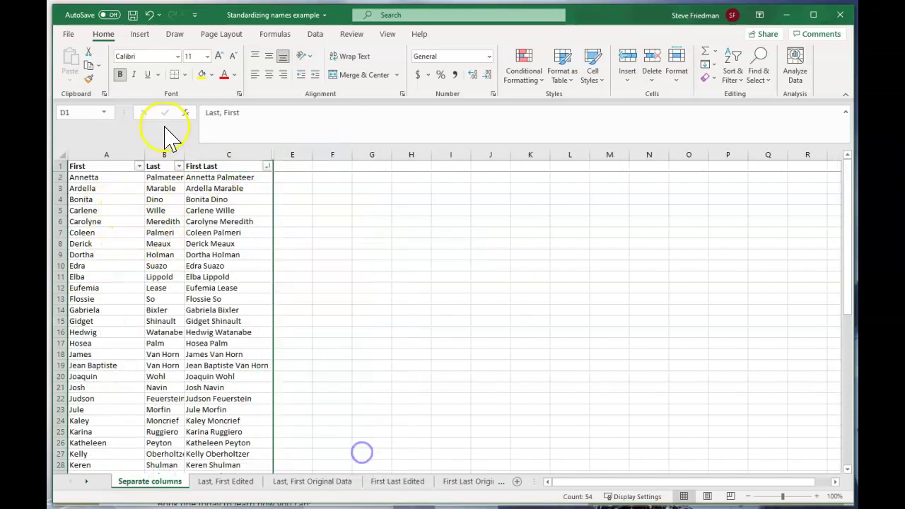
click(111, 168)
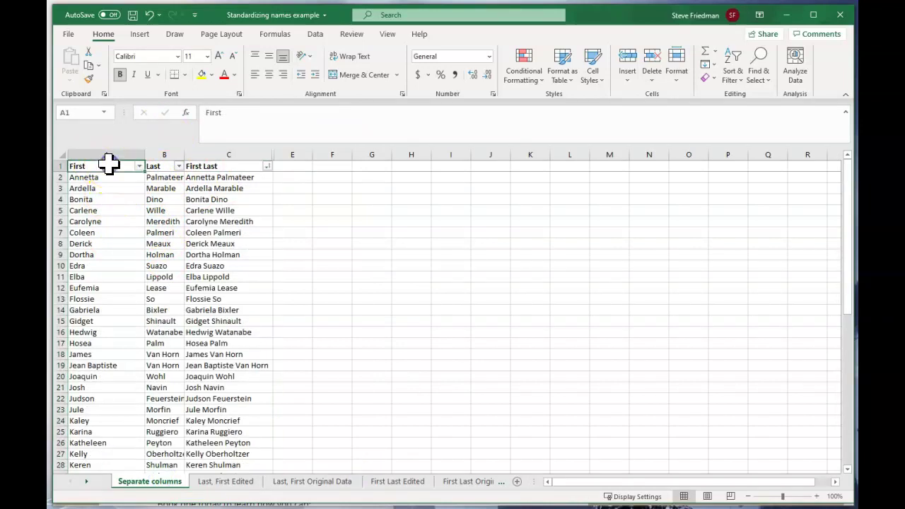
click(159, 166)
click(253, 165)
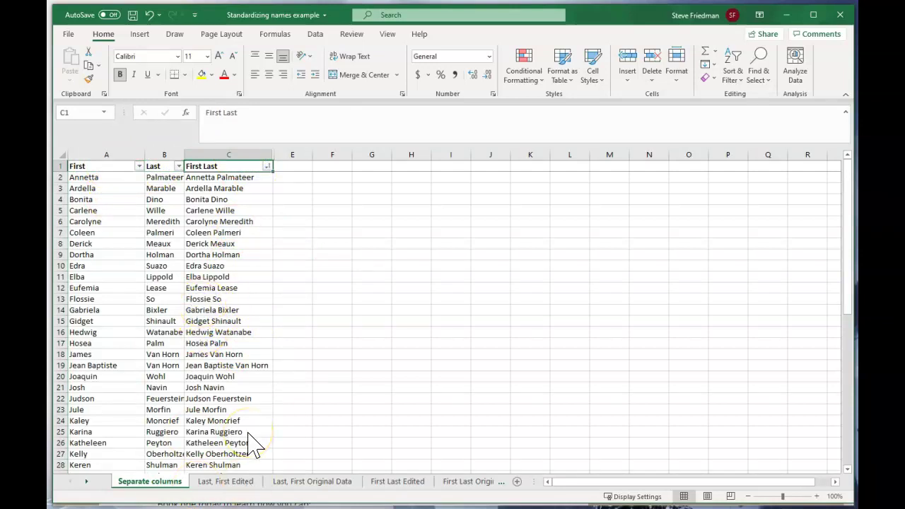
Step: Switch from the workbook to the Chrome window with the rockstarexcel.com homepage
key(alt+Tab)
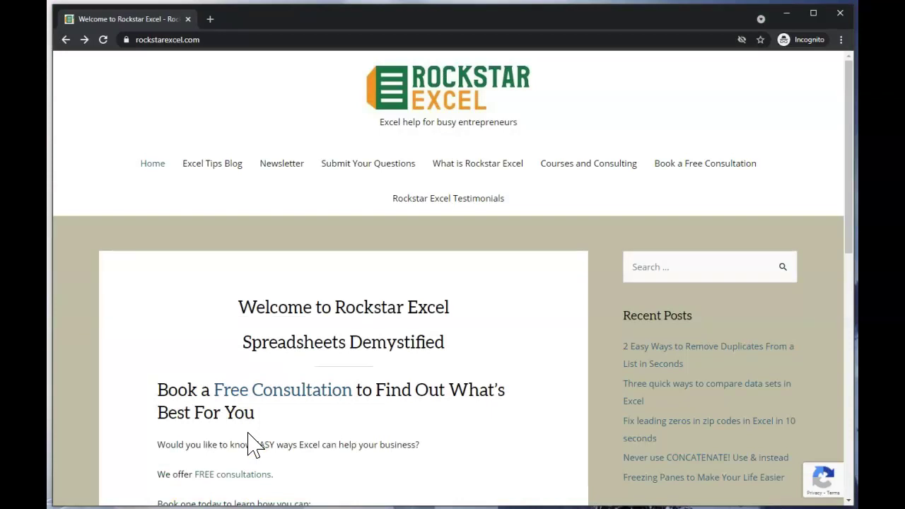